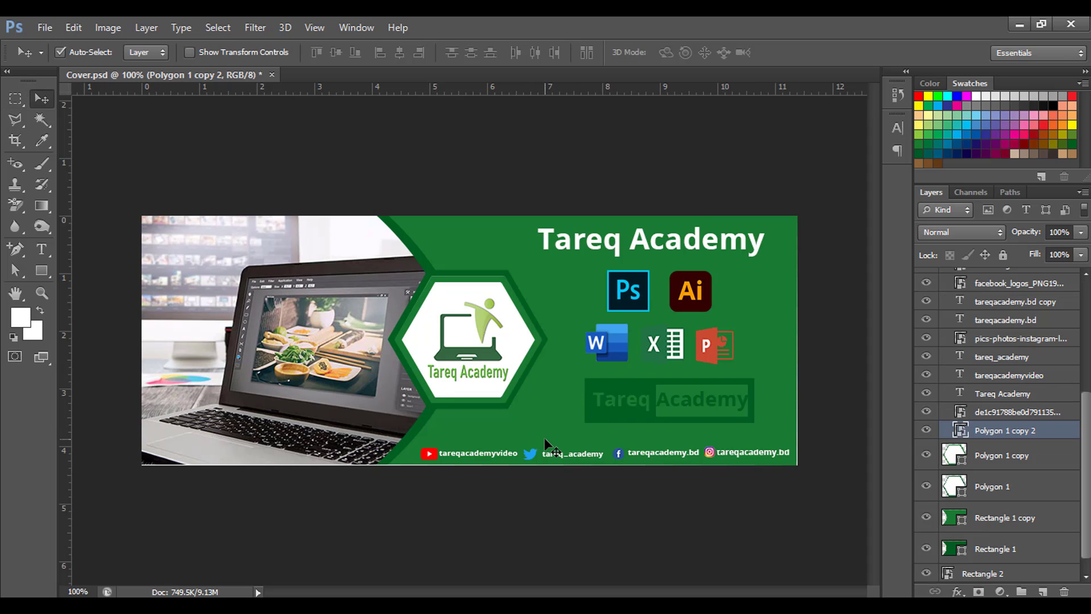
Close the Cover.psd document
left_click(272, 74)
left_click(549, 253)
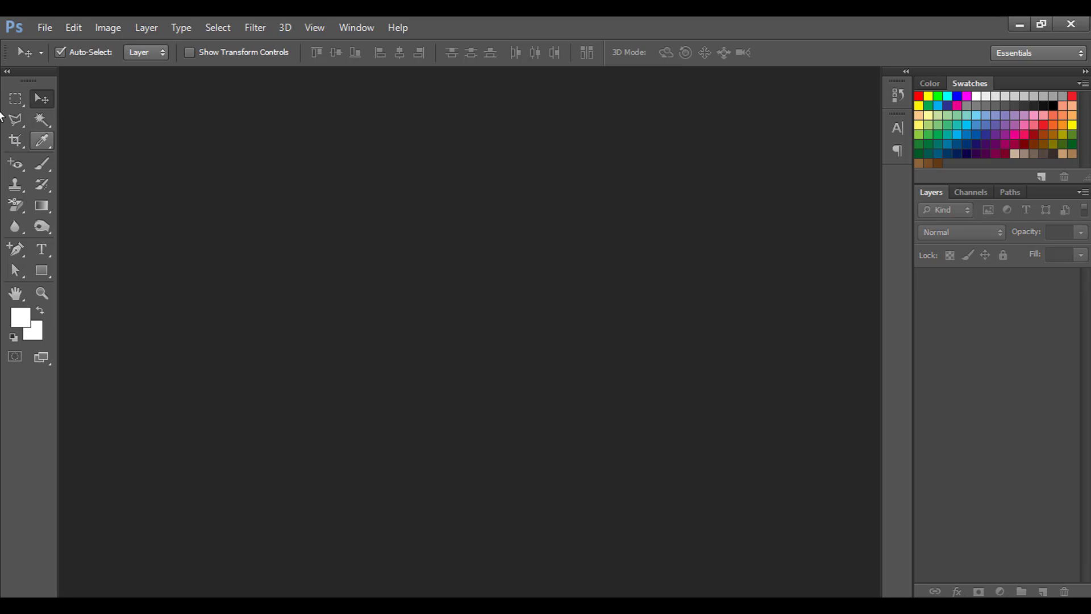
Create a new 820 × 312 pixel document named Facebook Cover at 72 pixels/inch, in RGB Color with a white background
left_click(47, 28)
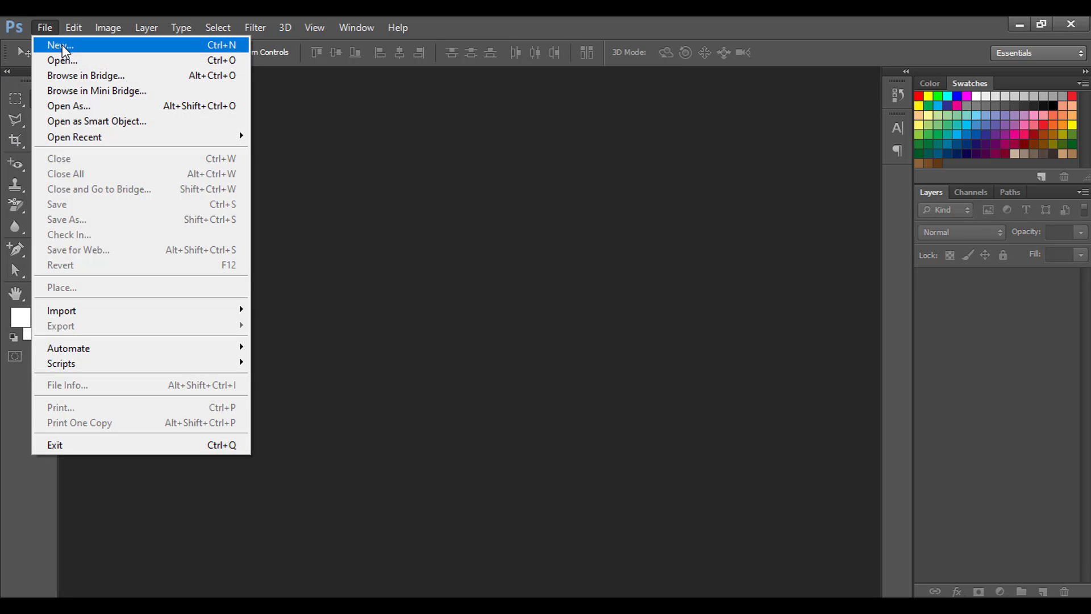
left_click(62, 42)
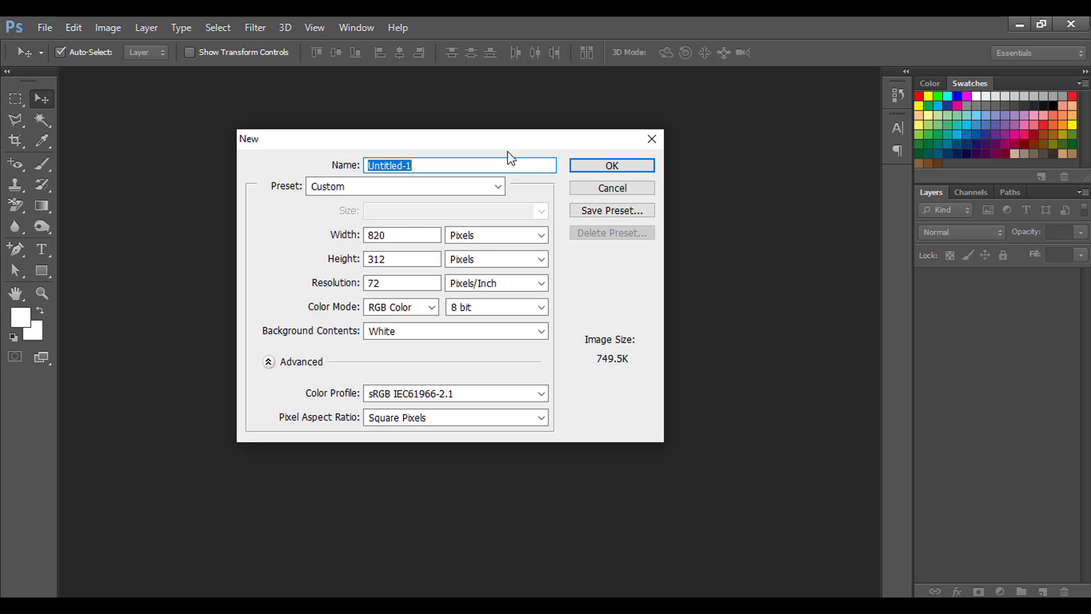
left_click(420, 235)
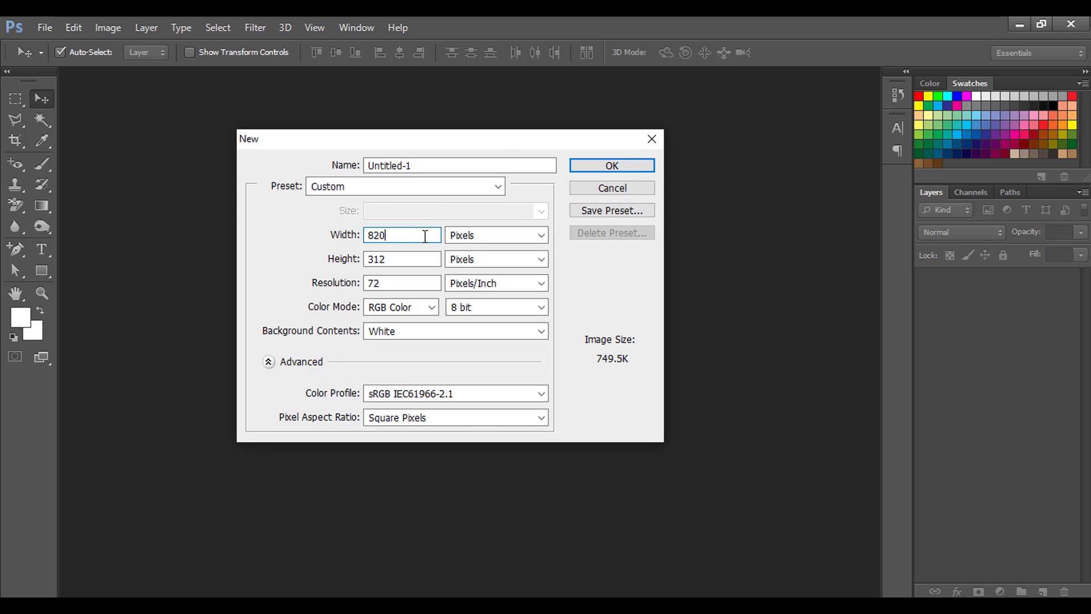
left_click_drag(423, 236, 356, 236)
left_click(404, 260)
left_click_drag(417, 260, 322, 263)
left_click(408, 263)
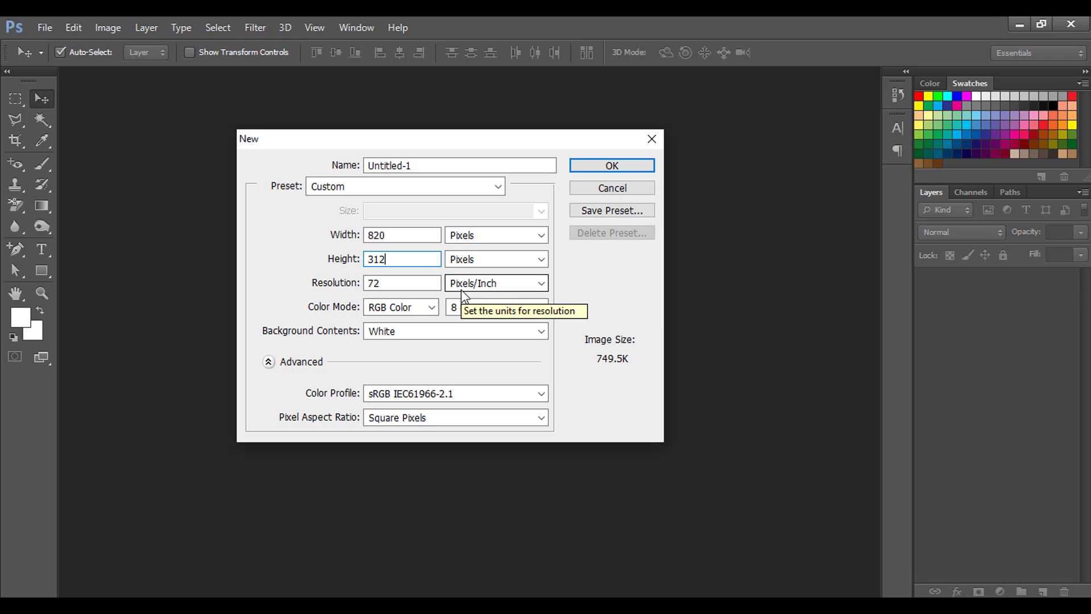
left_click(397, 310)
left_click(400, 307)
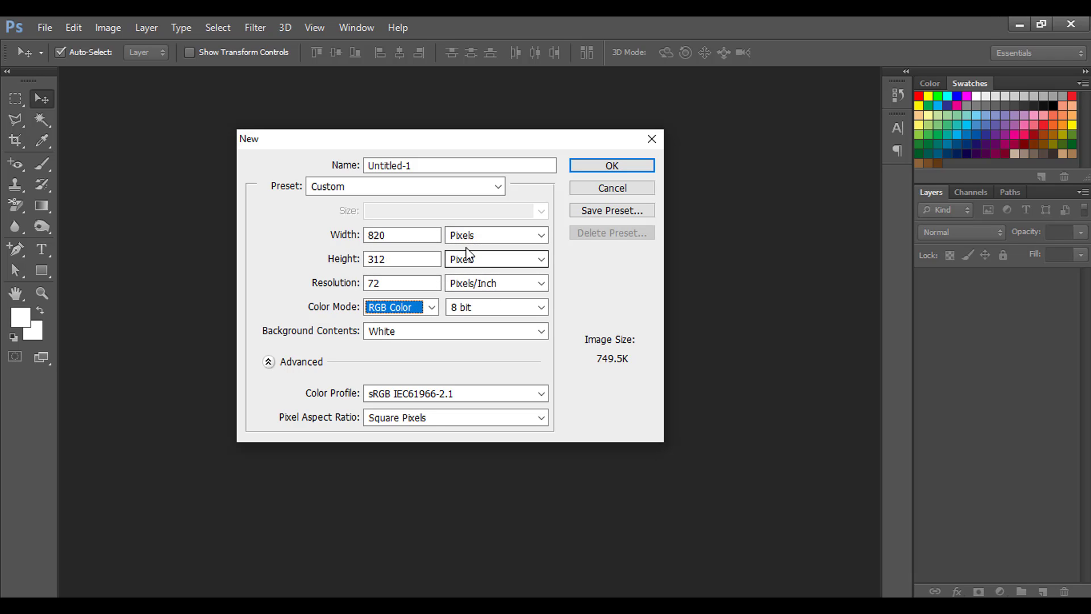
left_click_drag(434, 165, 302, 168)
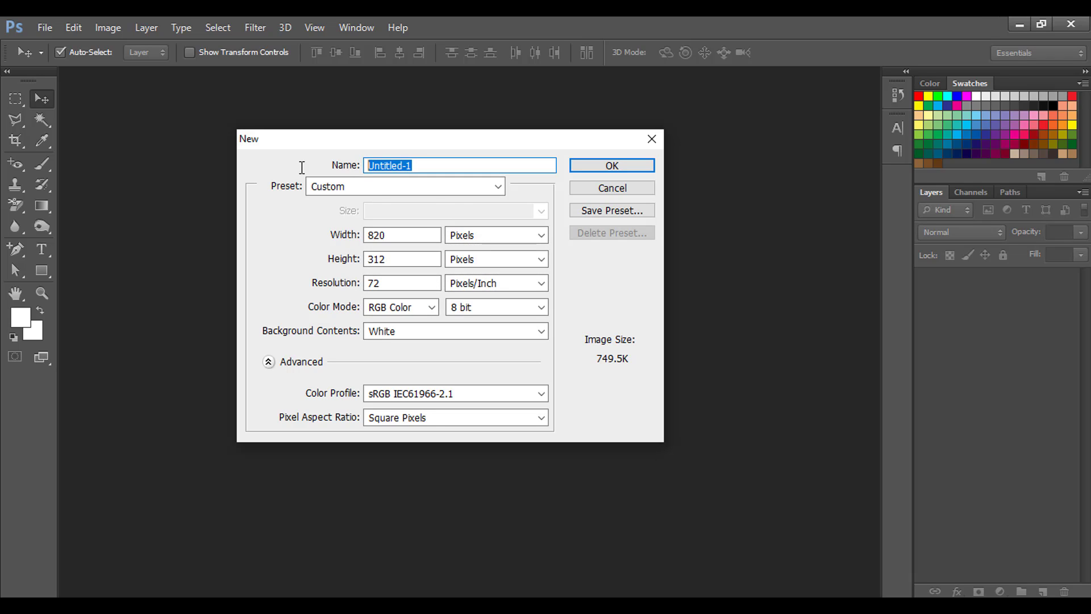
type("Facebook Cover")
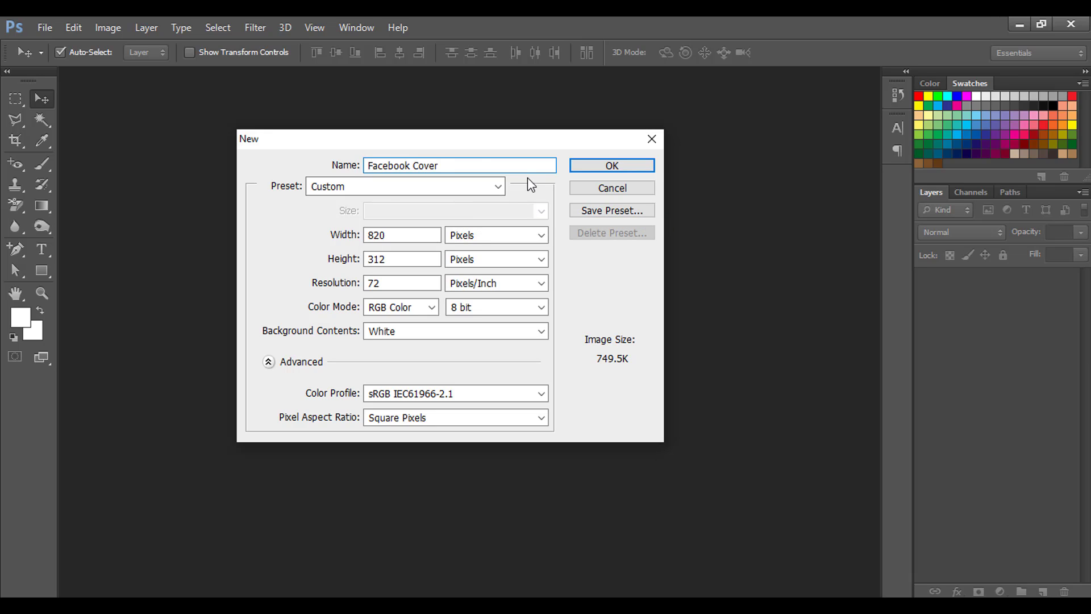
left_click(610, 176)
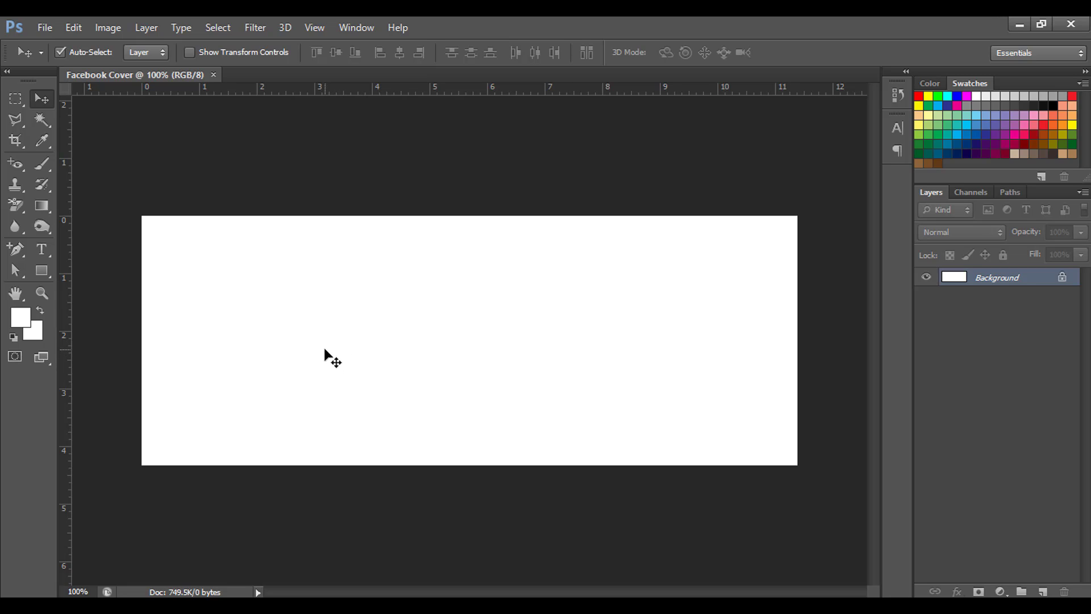
Draw a rectangle about 532 × 311 px over the right part of the canvas, with no stroke and a green fill
left_click(41, 271)
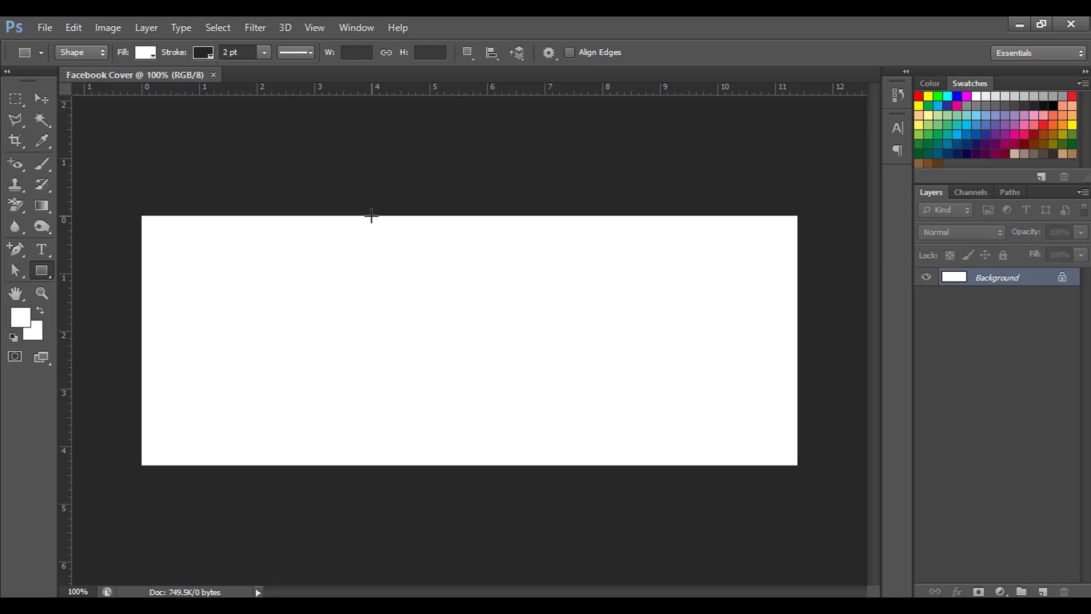
left_click_drag(371, 216, 797, 463)
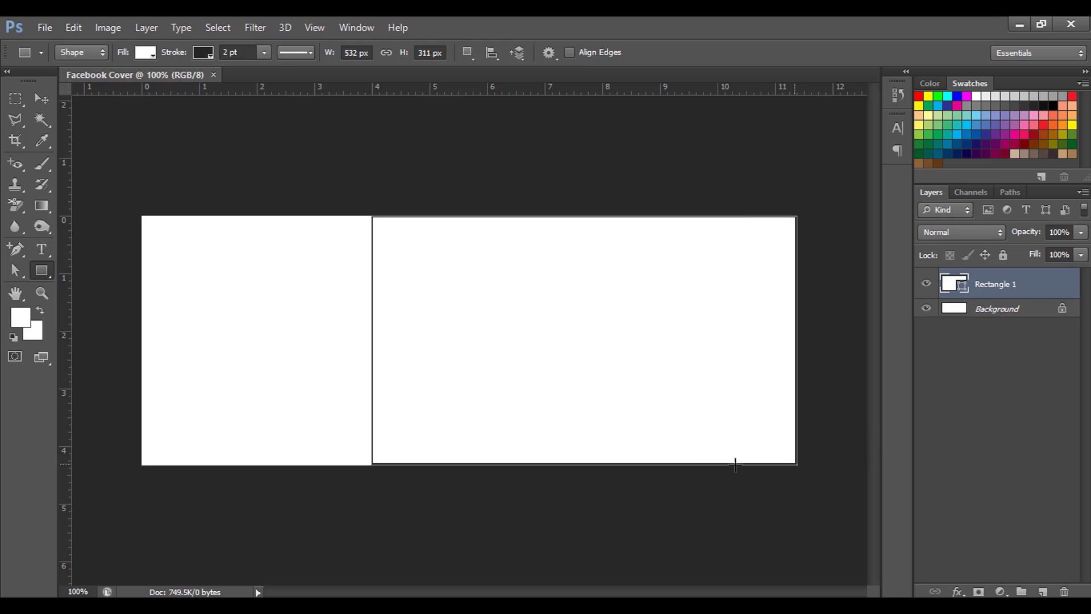
left_click(204, 53)
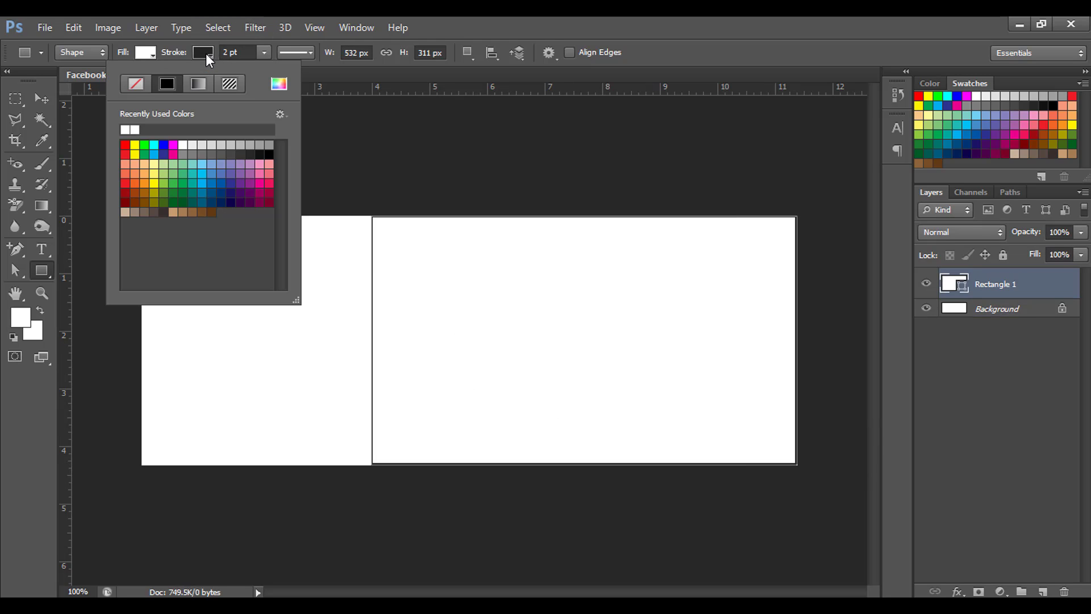
left_click(136, 88)
left_click(147, 53)
left_click(146, 52)
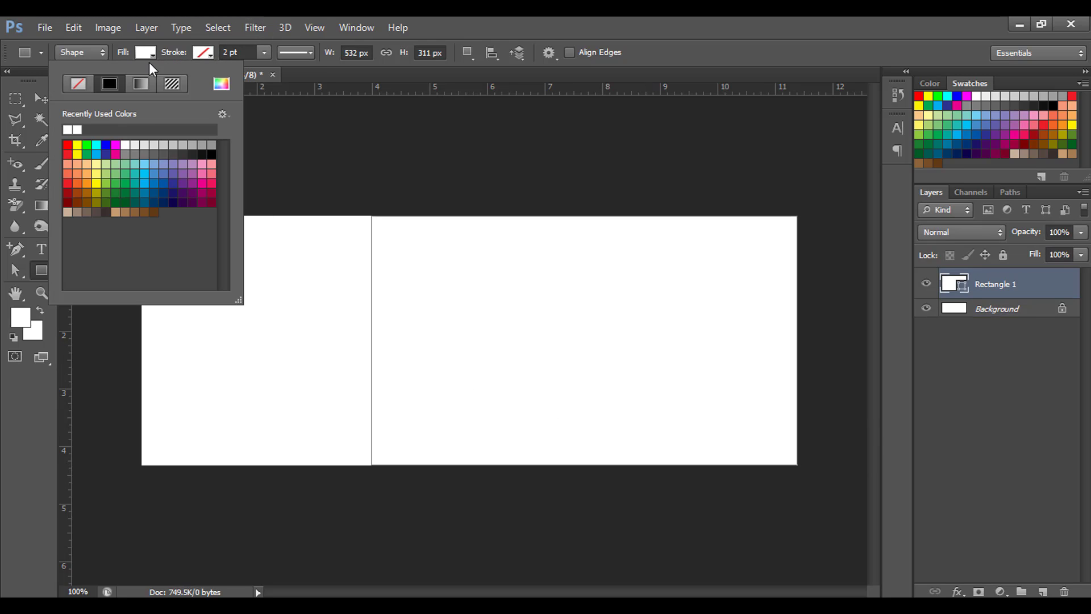
left_click(116, 192)
Free-transform the green rectangle so its bottom edge reaches the bottom edge of the canvas
key("ctrl+t")
scroll(564, 366, "up", 4)
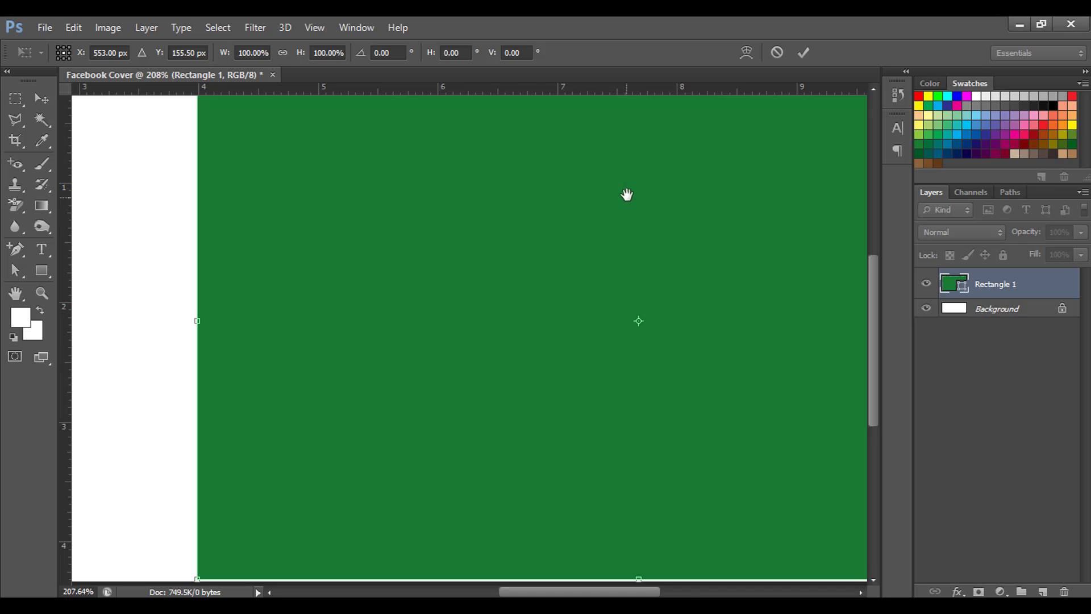
left_click_drag(627, 195, 543, 467)
scroll(563, 357, "up", 12)
scroll(562, 357, "down", 9)
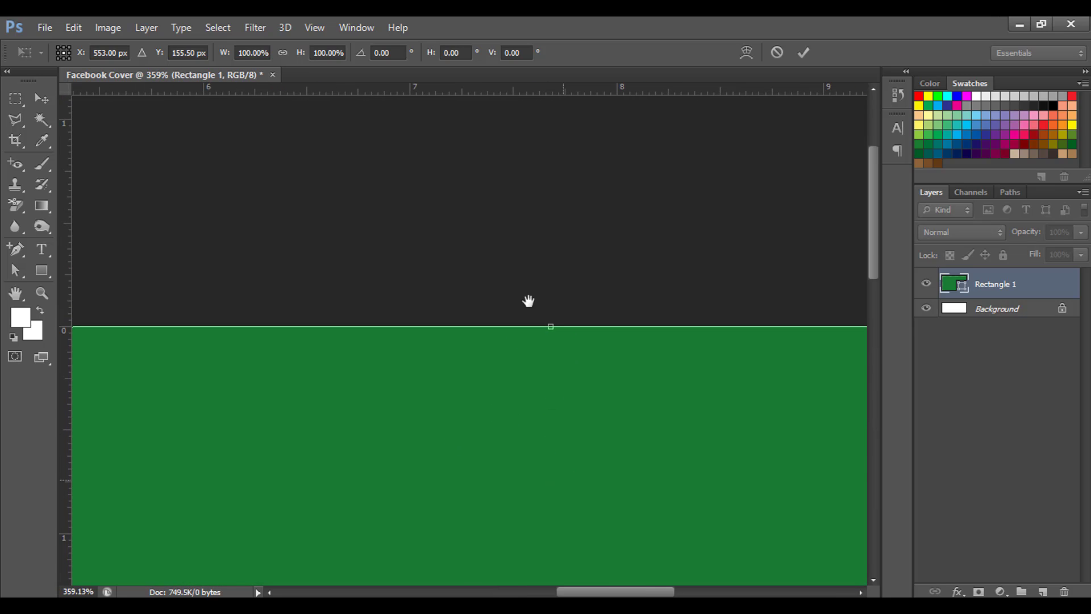
left_click_drag(529, 301, 515, 195)
mouse_move(572, 383)
left_mouse_down()
mouse_move(545, 191)
mouse_move(538, 250)
left_mouse_up()
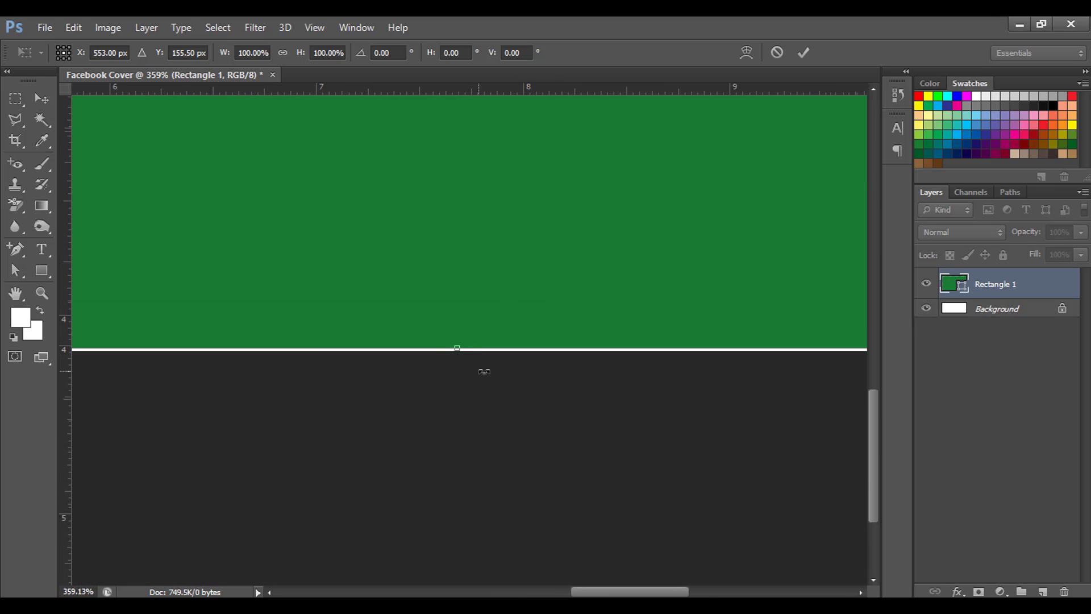
scroll(484, 371, "up", 10)
left_click_drag(414, 334, 552, 426)
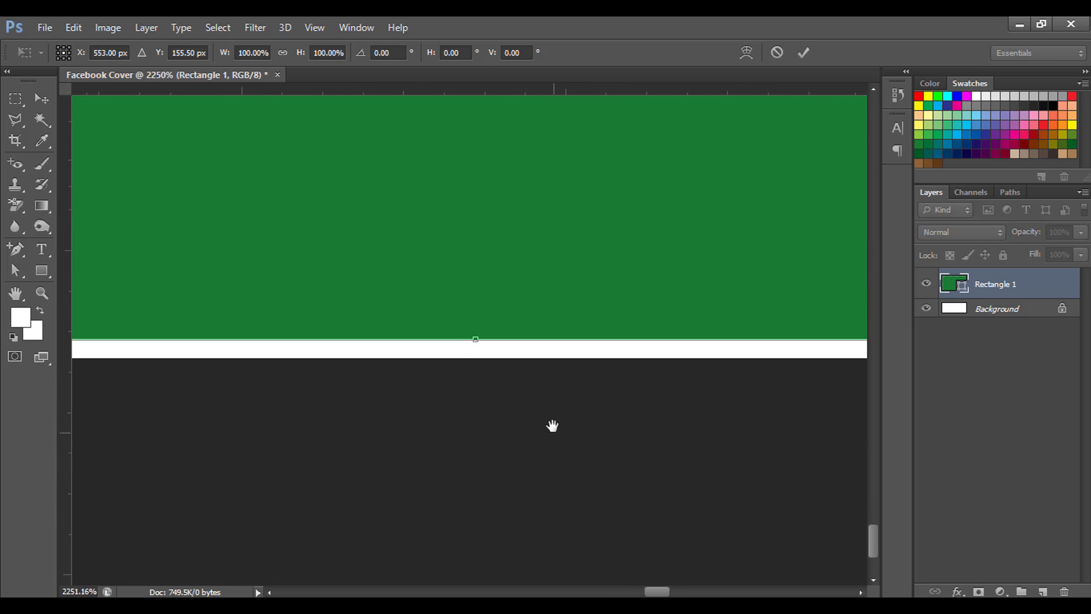
left_click_drag(475, 339, 531, 359)
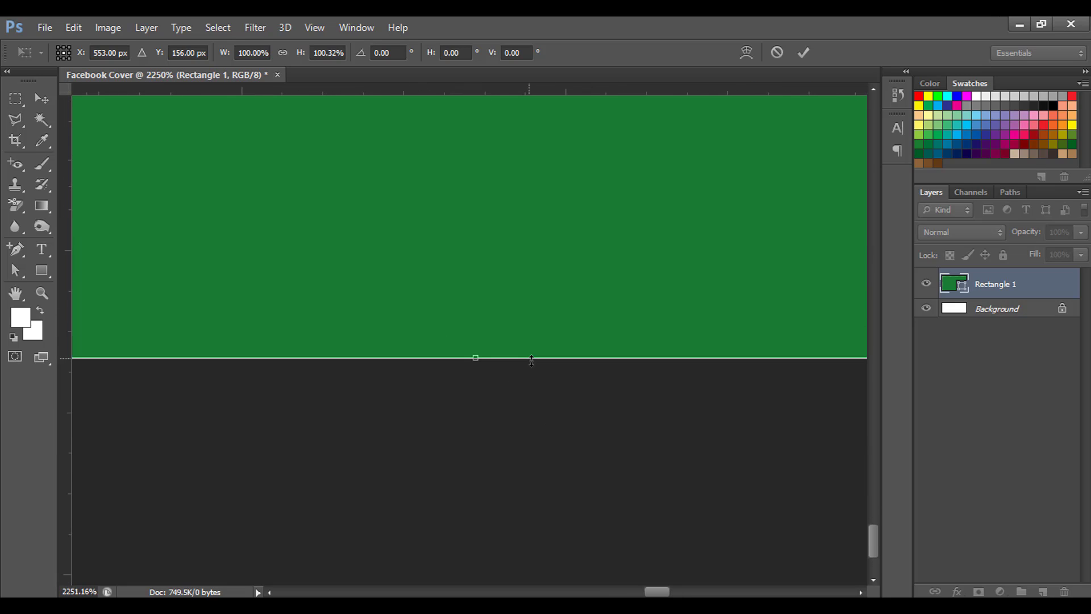
scroll(629, 340, "down", 10)
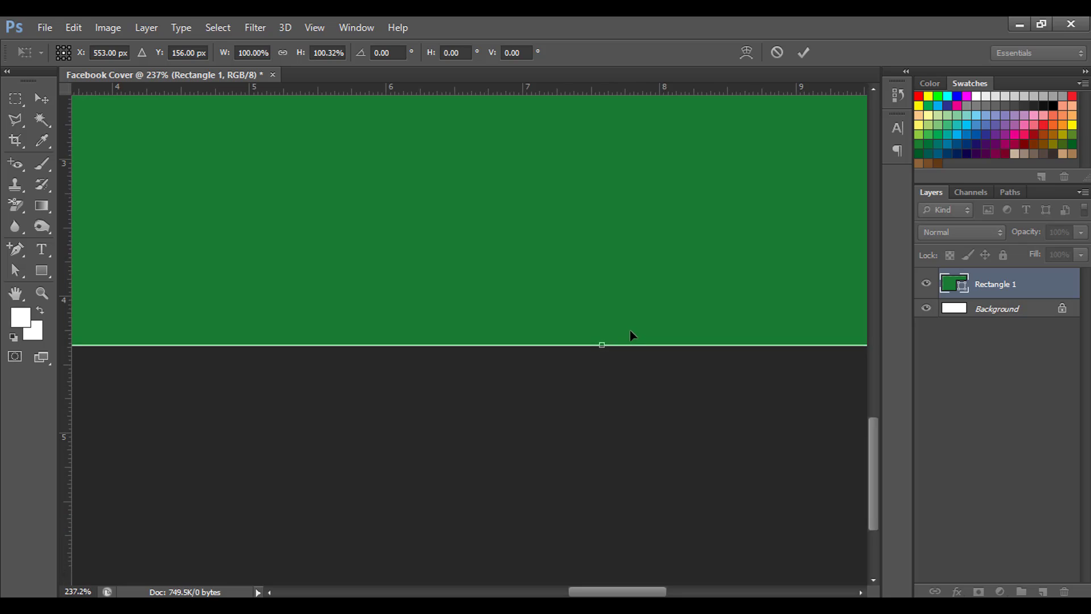
Stretch the green rectangle's right edge to the canvas's right edge and apply the transform
scroll(632, 335, "down", 2)
left_click_drag(827, 259, 628, 420)
scroll(627, 419, "up", 10)
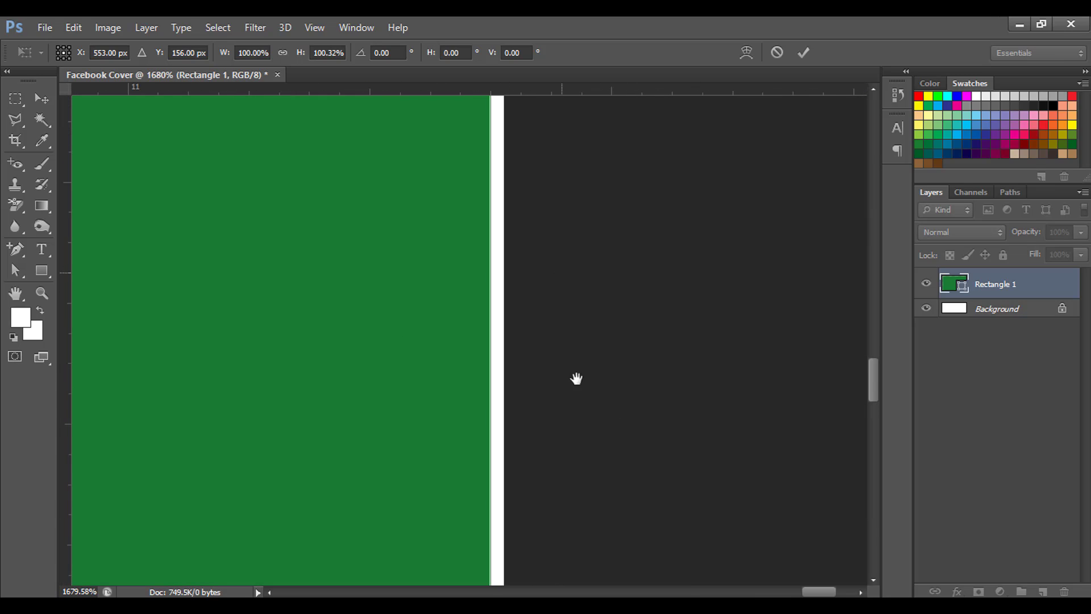
scroll(568, 372, "up", 3)
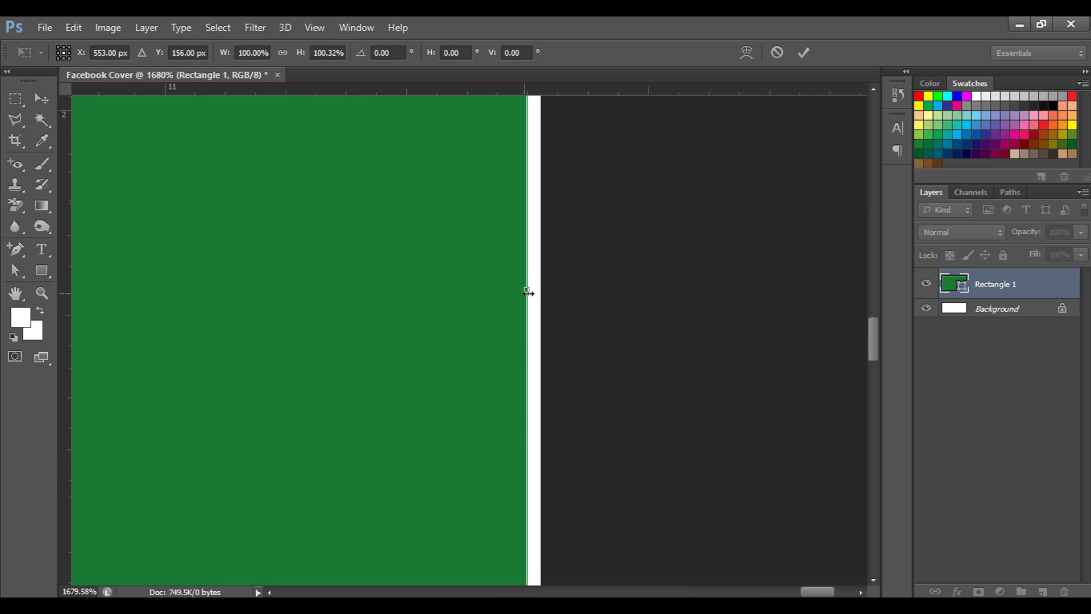
left_click_drag(528, 292, 540, 295)
key("Return")
key("ctrl+0")
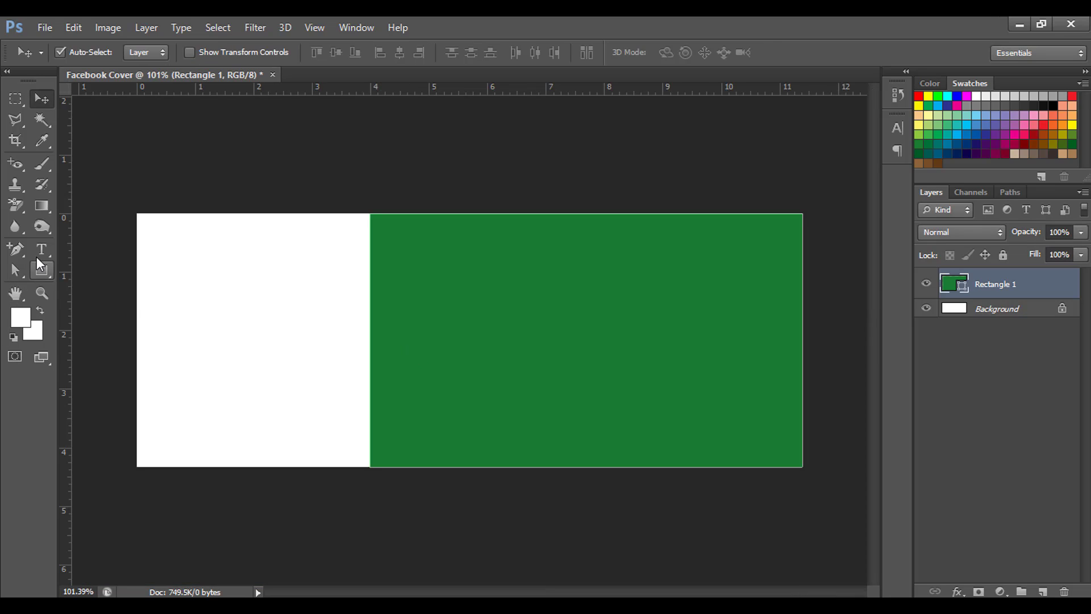
Add an anchor point at the middle of the green rectangle's left edge
left_click(17, 248)
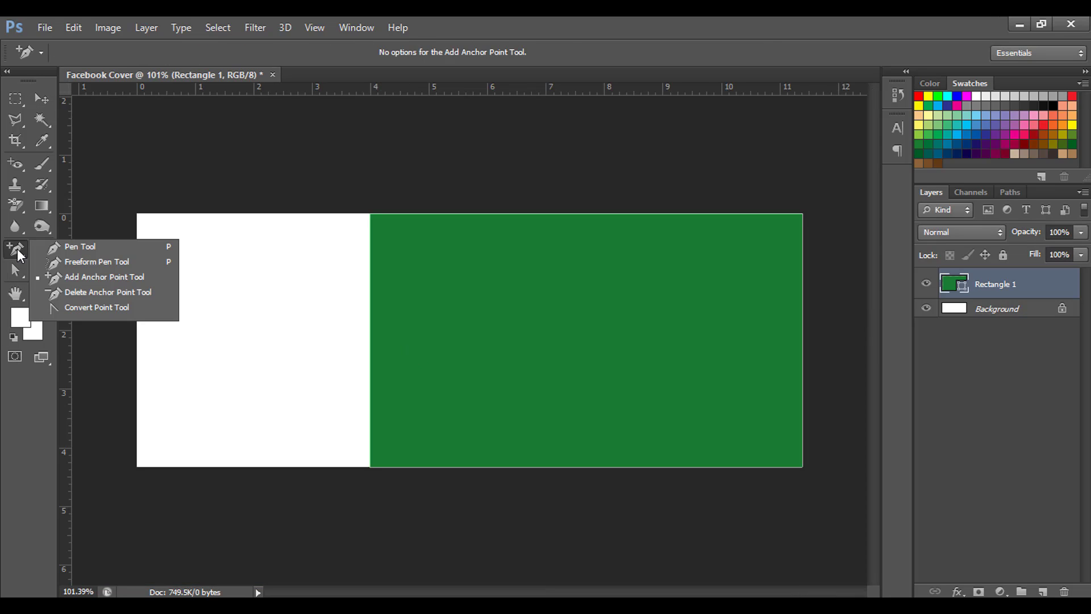
left_click(92, 277)
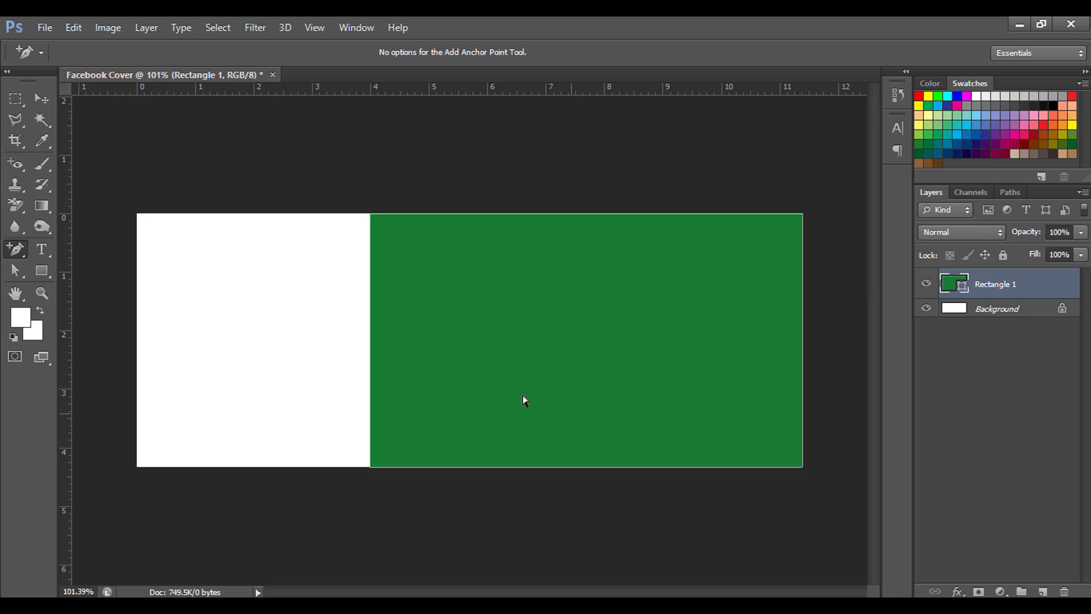
scroll(412, 349, "up", 3)
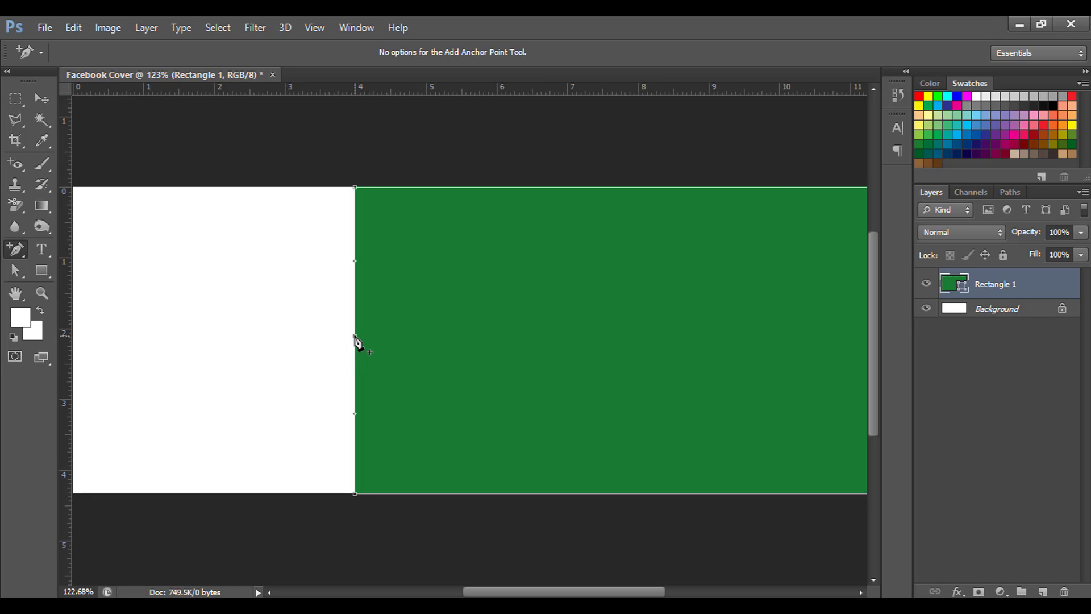
scroll(396, 327, "down", 2)
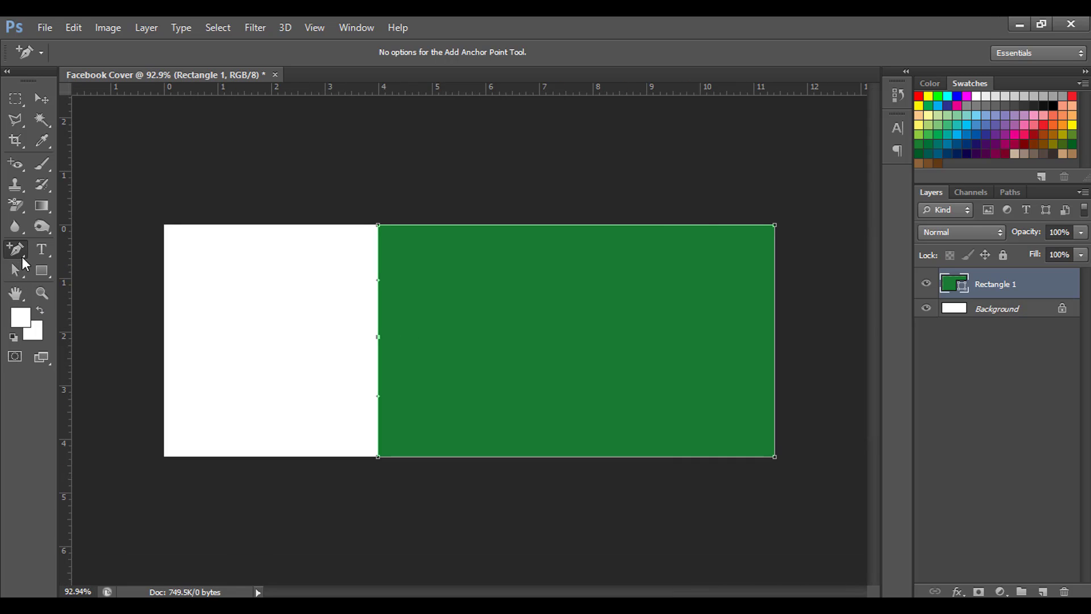
Move the new middle anchor point inward to about the 5.6-inch ruler mark with Direct Selection, curving the rectangle's left edge
left_click(17, 275)
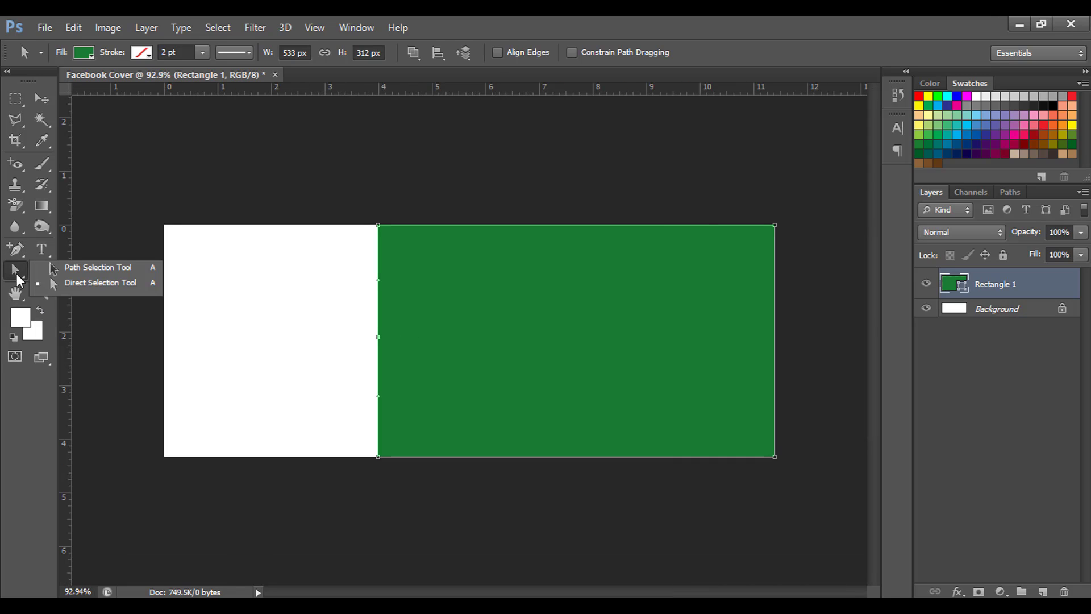
left_click(93, 284)
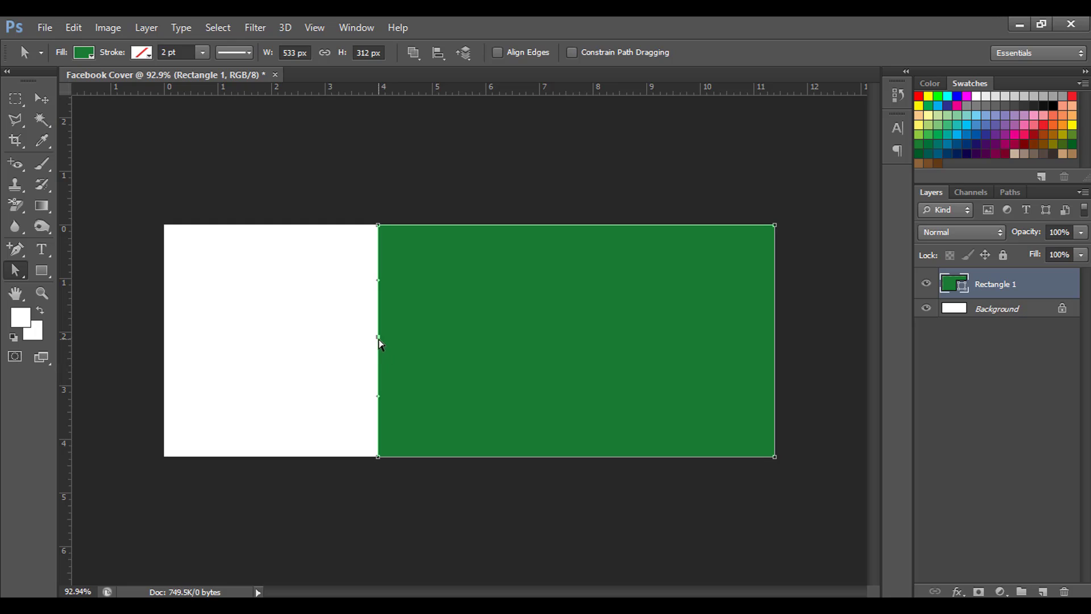
left_click_drag(378, 339, 469, 341)
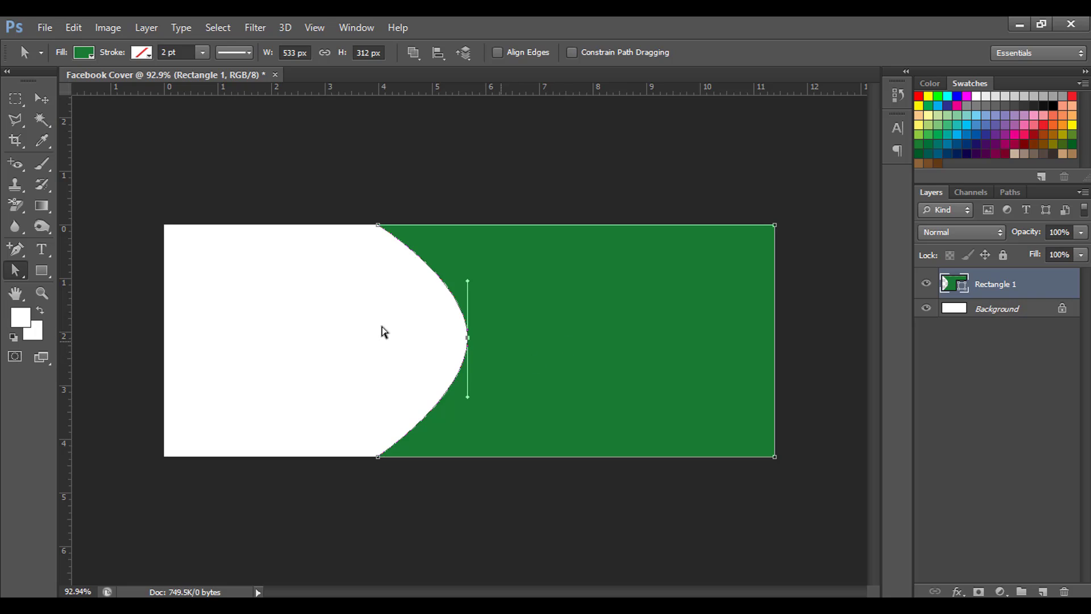
Duplicate the curved green shape slightly to the right and fill the original Rectangle 1 beneath it with a darker green
left_click(40, 101)
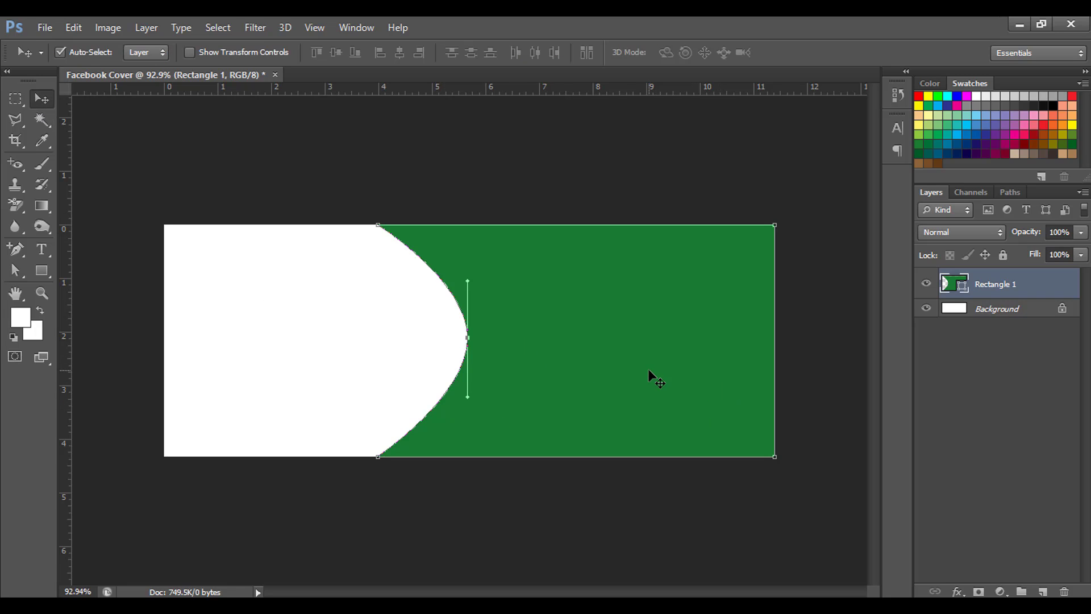
mouse_move(619, 371)
left_mouse_down()
mouse_move(640, 369)
mouse_move(629, 369)
left_mouse_up()
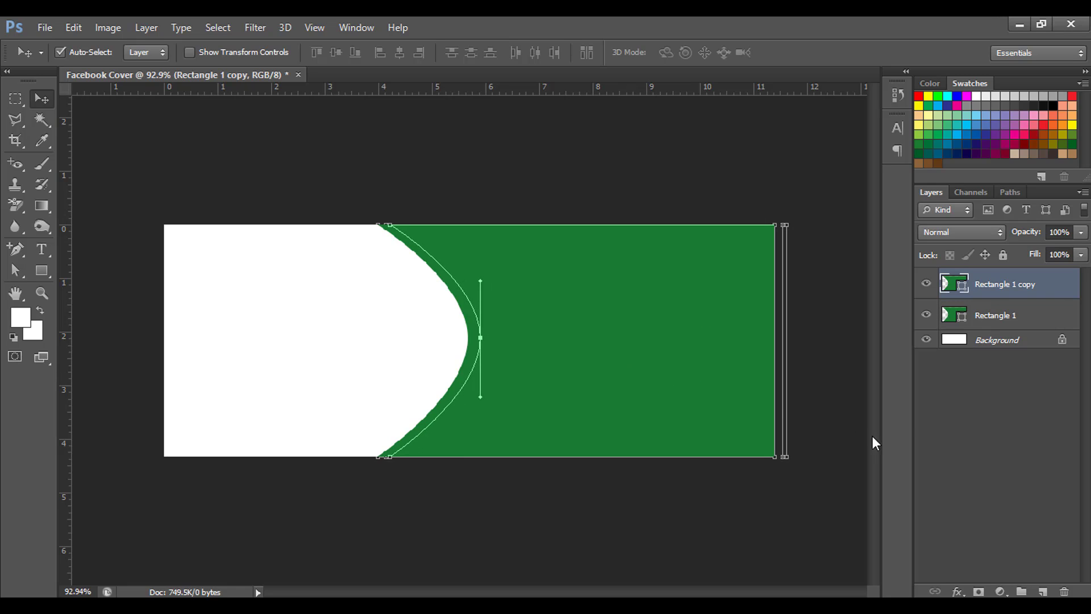
left_click(997, 318)
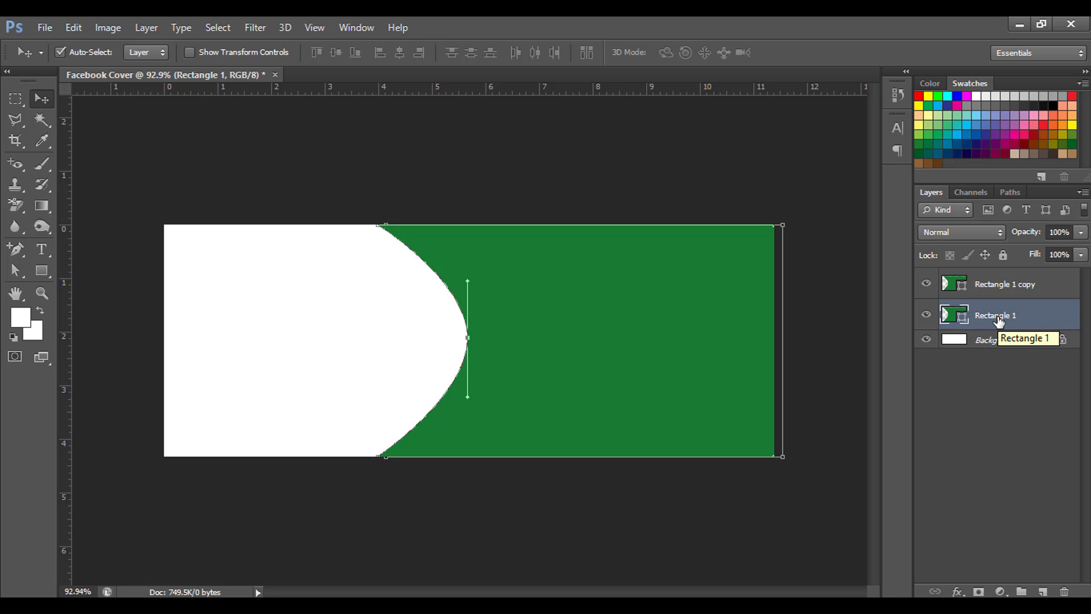
left_click(42, 270)
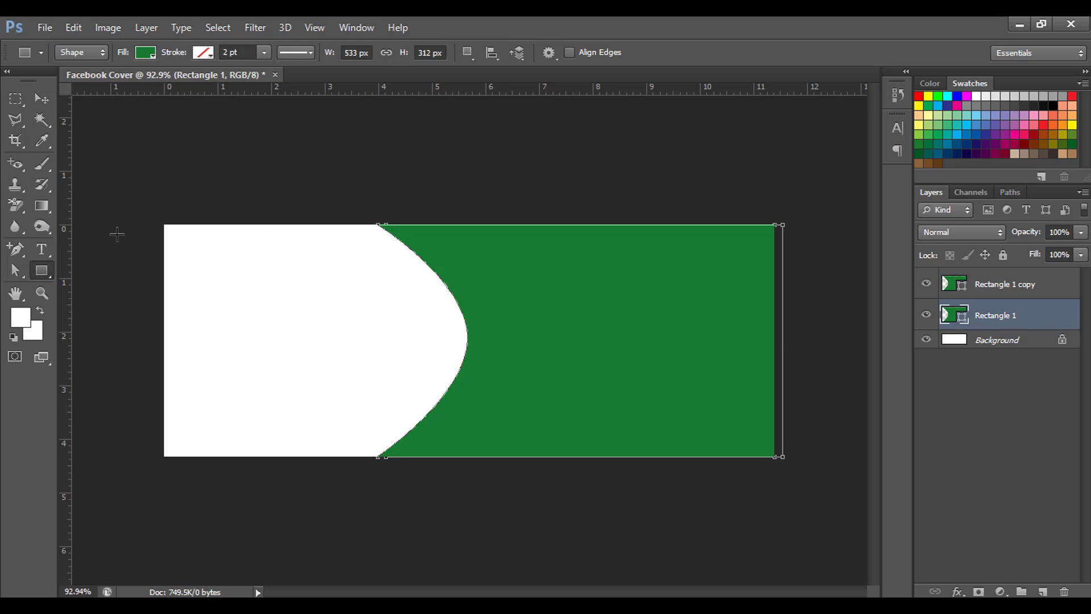
left_click(151, 52)
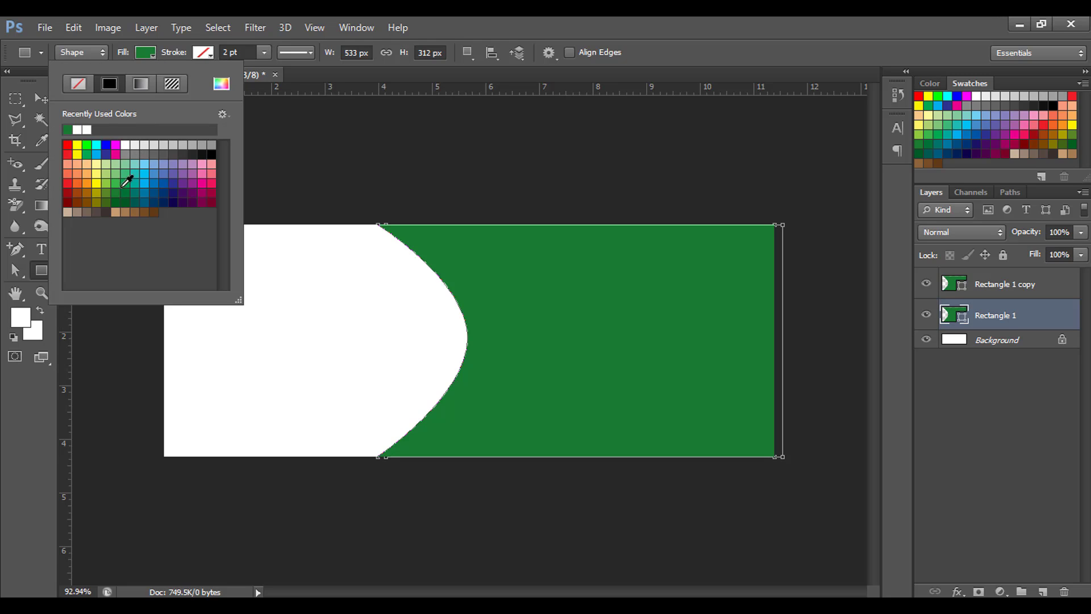
left_click(113, 206)
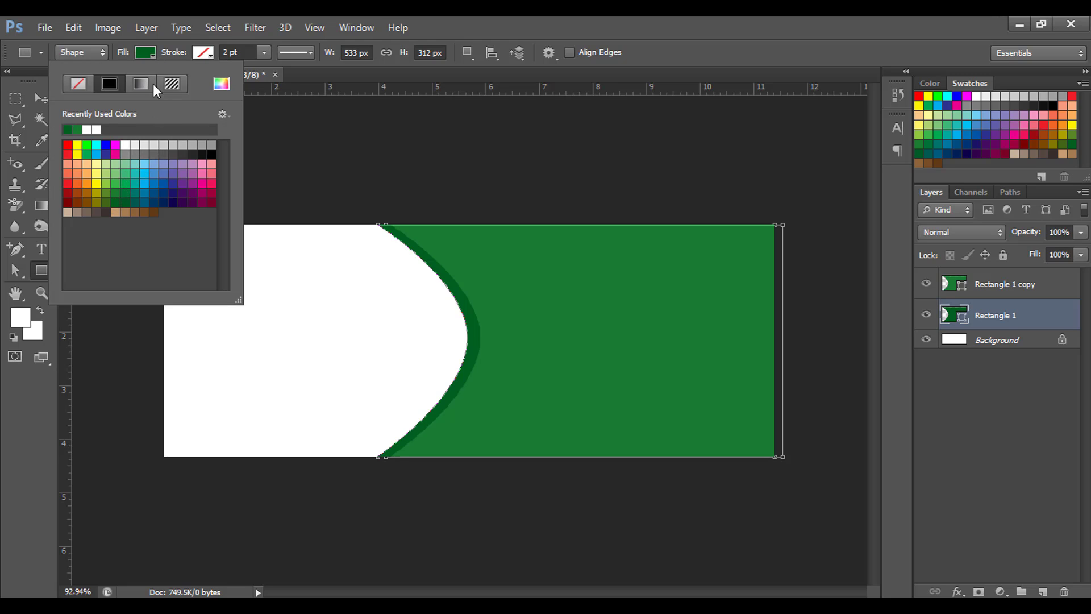
Pull the lighter green shape's two right corner points back to the canvas's right edge with Direct Selection
left_click(147, 52)
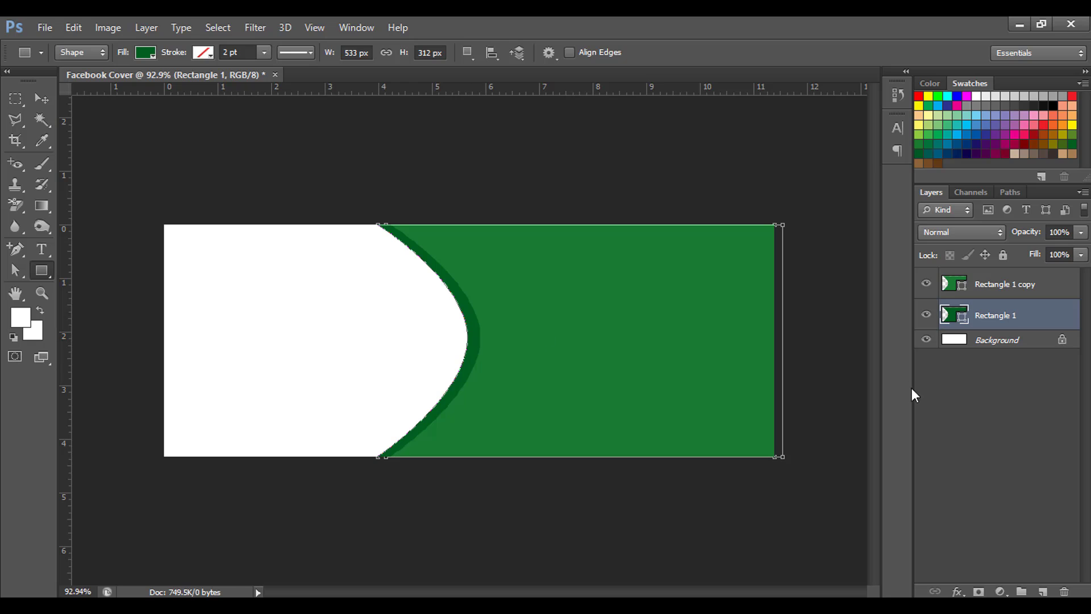
left_click(1000, 282)
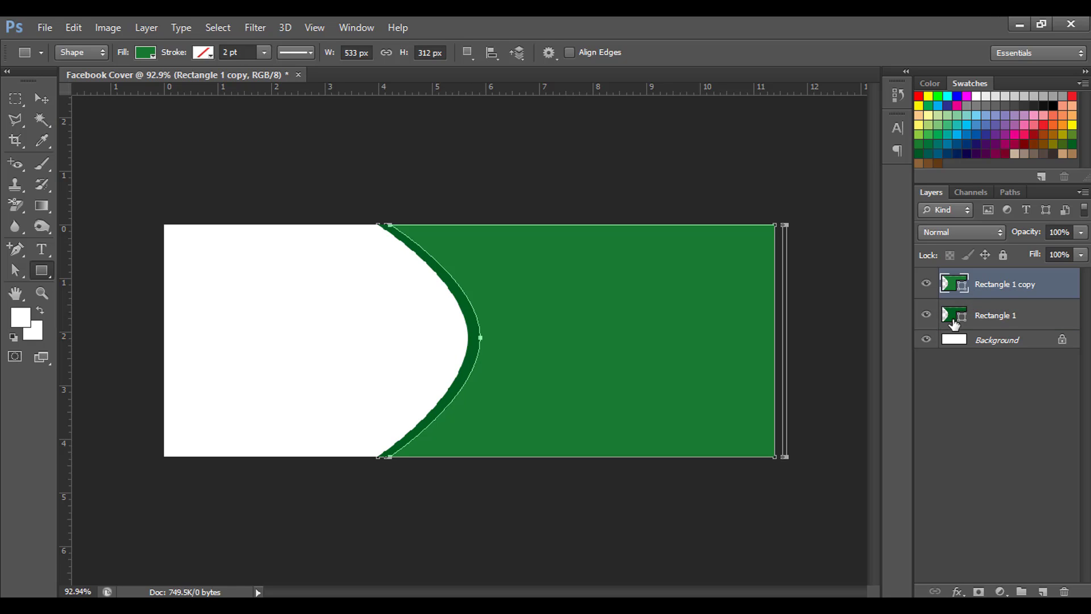
scroll(804, 370, "up", 2)
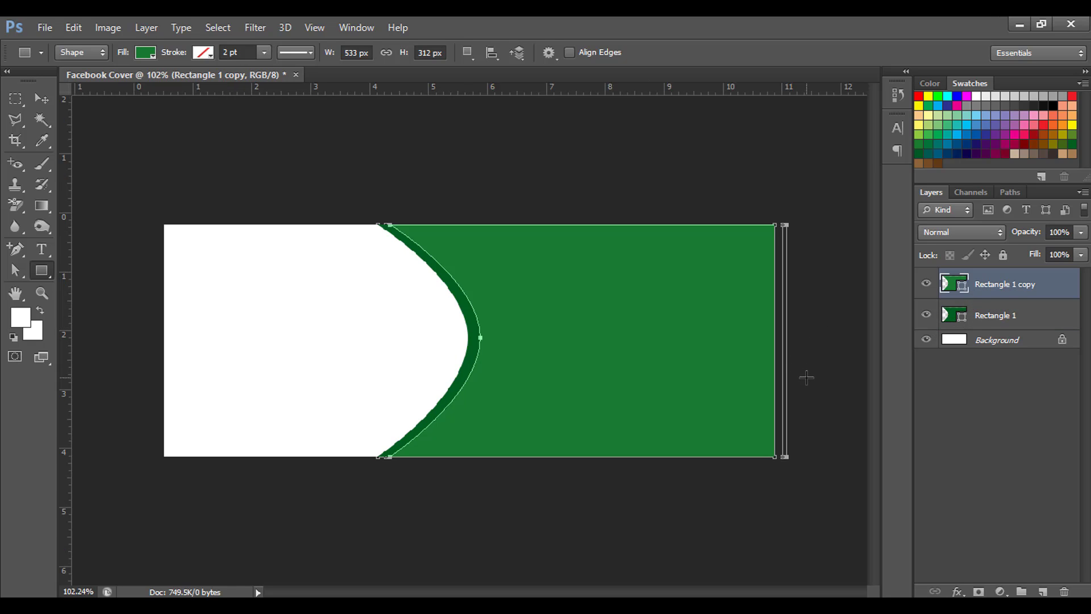
left_click_drag(755, 337, 788, 325)
scroll(762, 369, "up", 2)
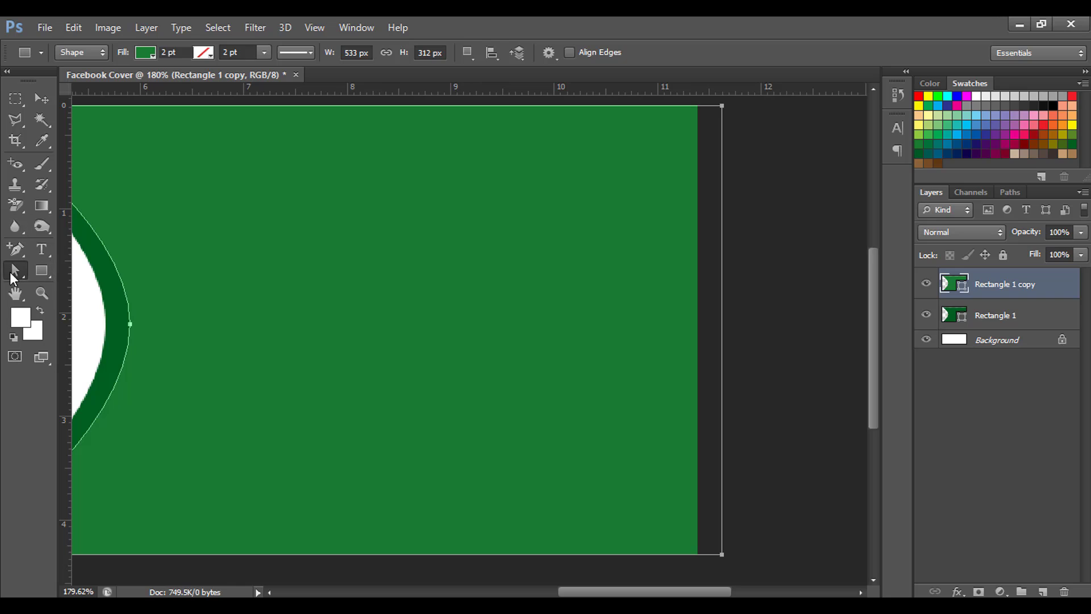
left_click_drag(14, 270, 84, 291)
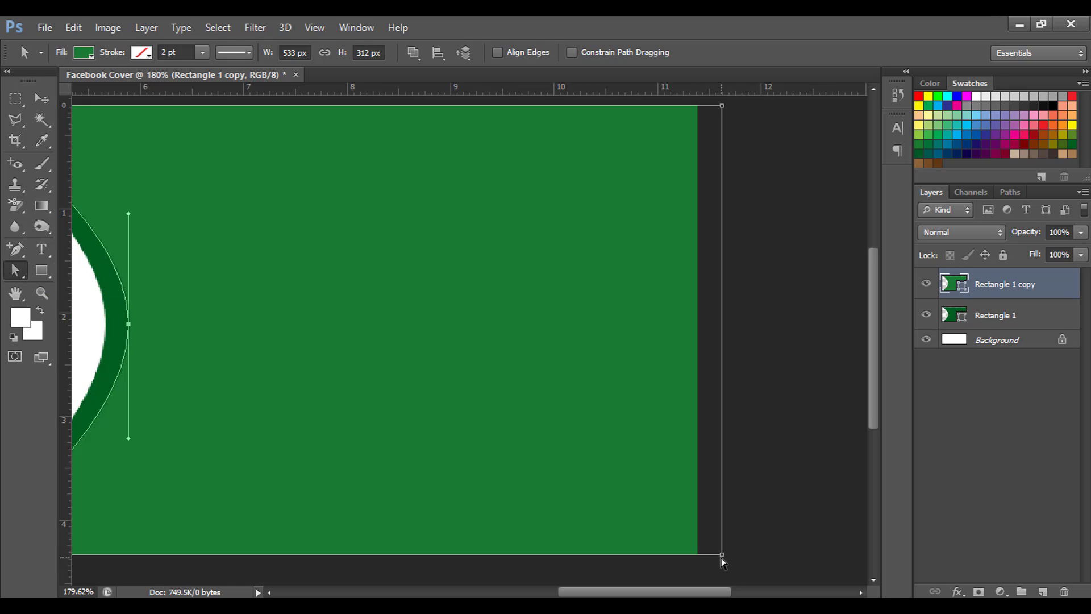
left_click_drag(722, 554, 700, 552)
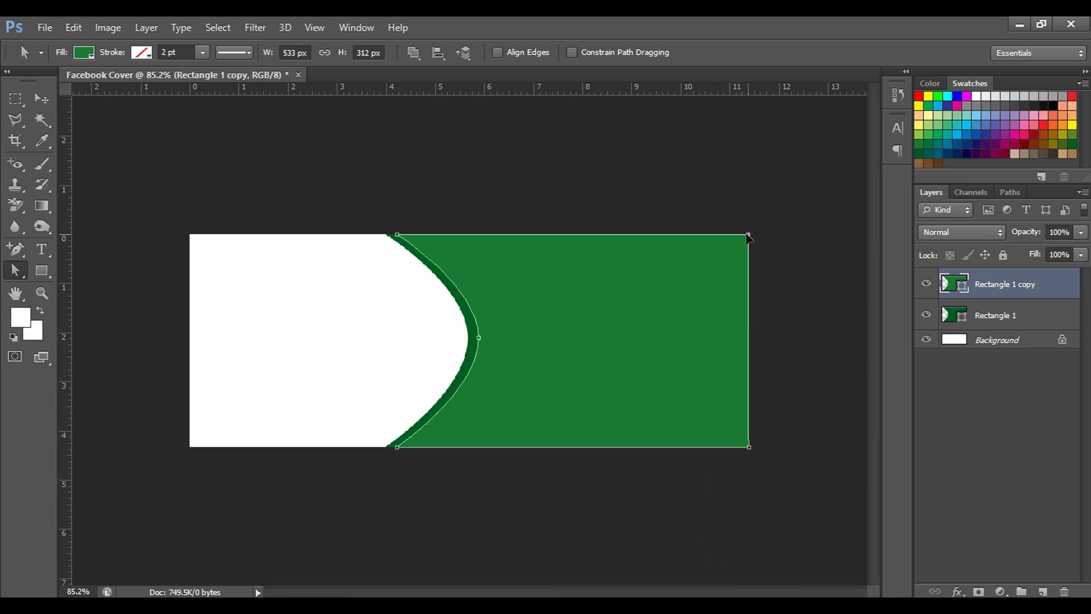
left_click_drag(751, 236, 747, 235)
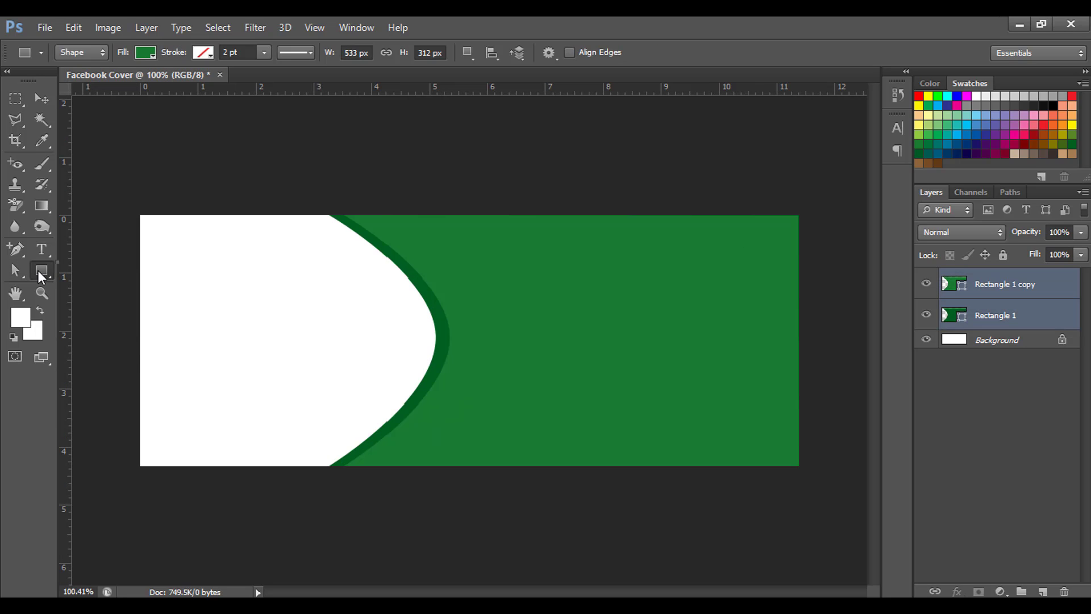
Draw a six-sided polygon about 229 × 199 px over the upper part of the curved edge with the Polygon tool
left_click(39, 271)
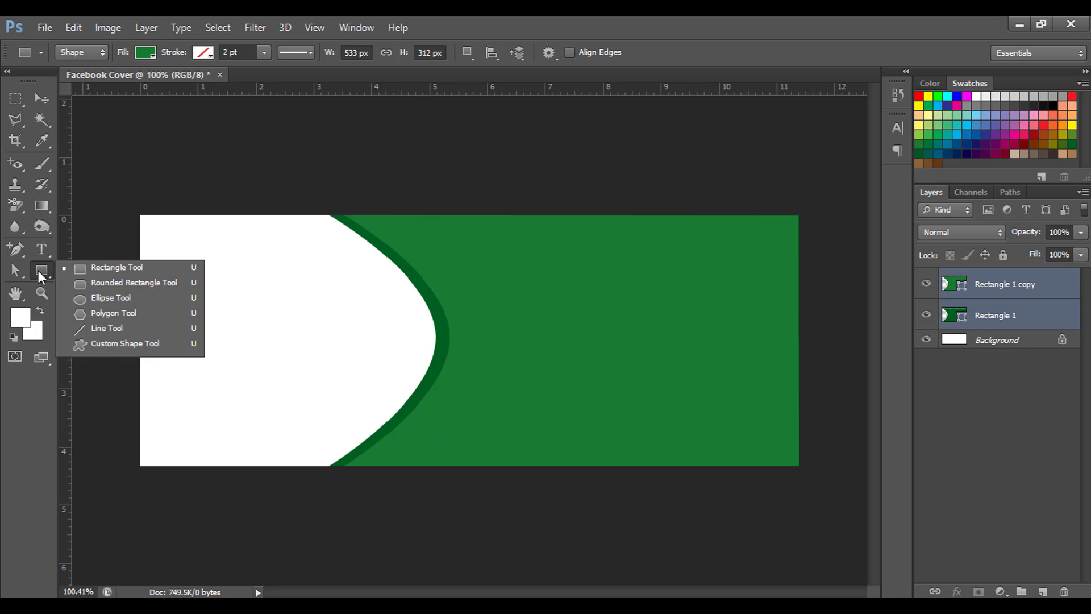
left_click(110, 315)
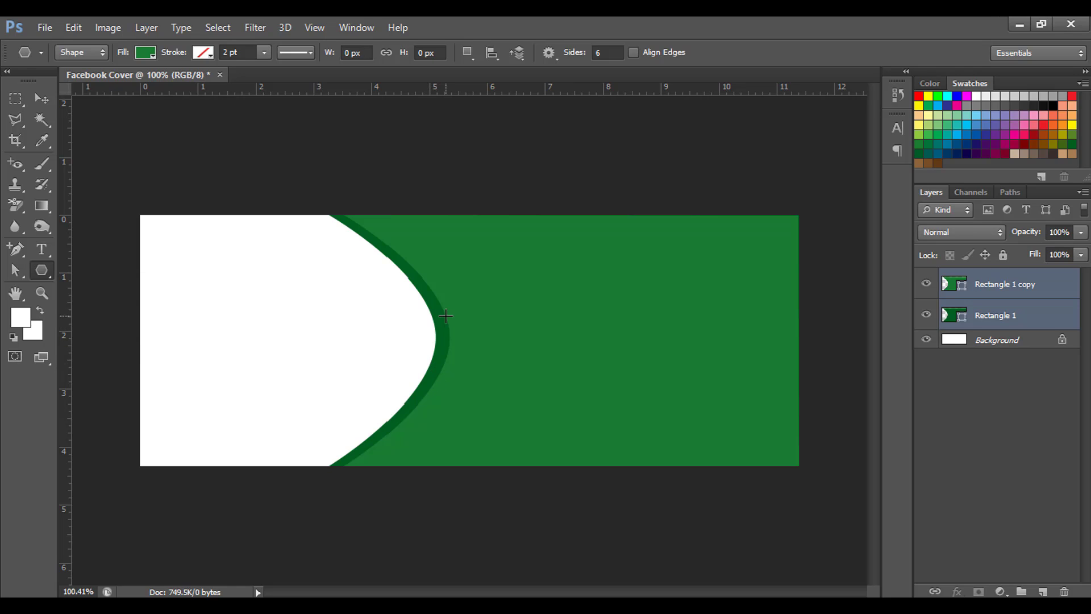
left_click_drag(613, 52, 591, 52)
mouse_move(397, 290)
left_mouse_down()
mouse_move(425, 329)
mouse_move(466, 346)
mouse_move(486, 331)
mouse_move(492, 345)
mouse_move(453, 329)
left_mouse_up()
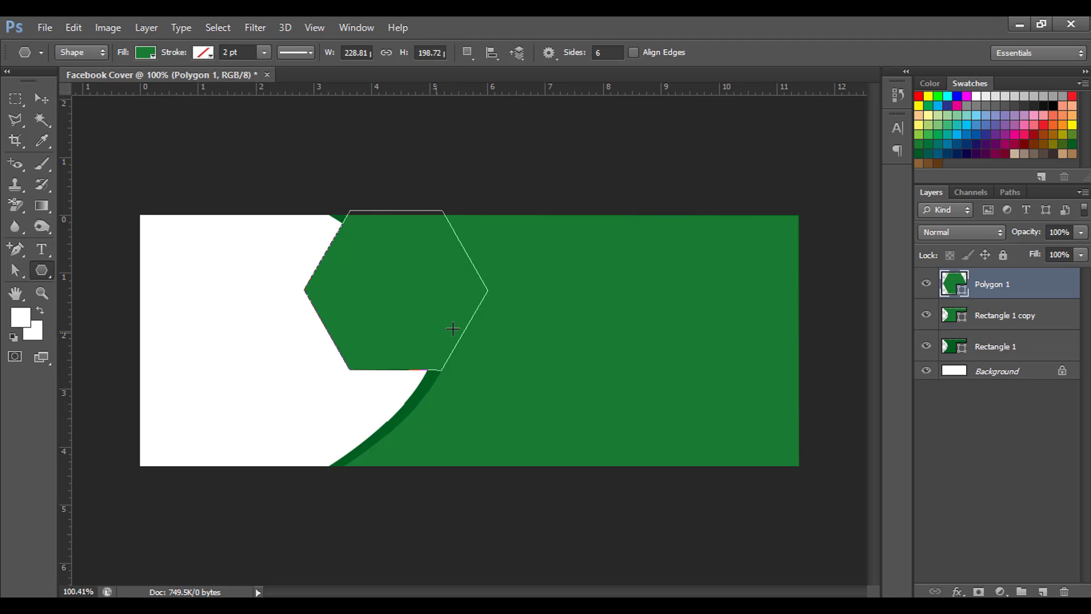
Scale the hexagon down to about 207 × 180 px and centre it vertically over the tip of the curved edge
left_click(47, 97)
left_click_drag(394, 306, 444, 362)
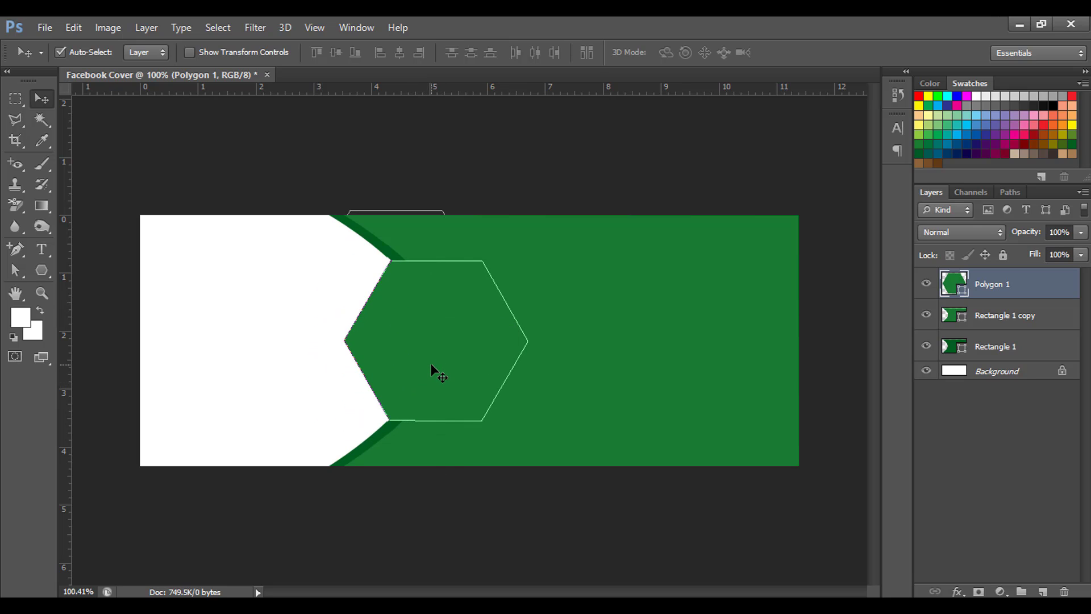
key("ctrl+t")
left_click_drag(528, 261, 510, 271)
left_click_drag(458, 350, 465, 340)
key("Return")
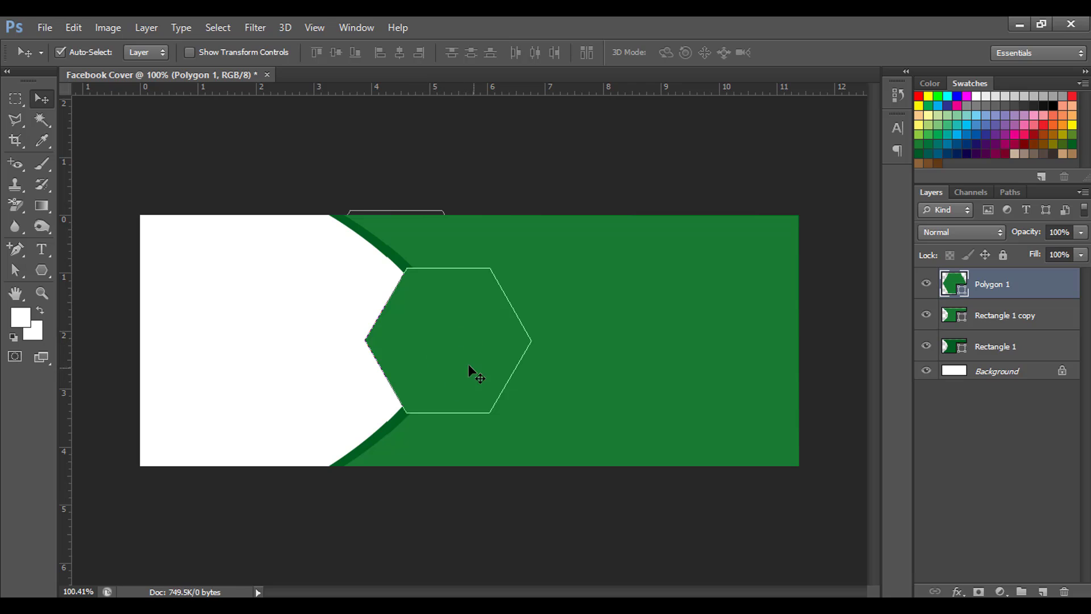
Change the hexagon's fill to white
left_click(41, 269)
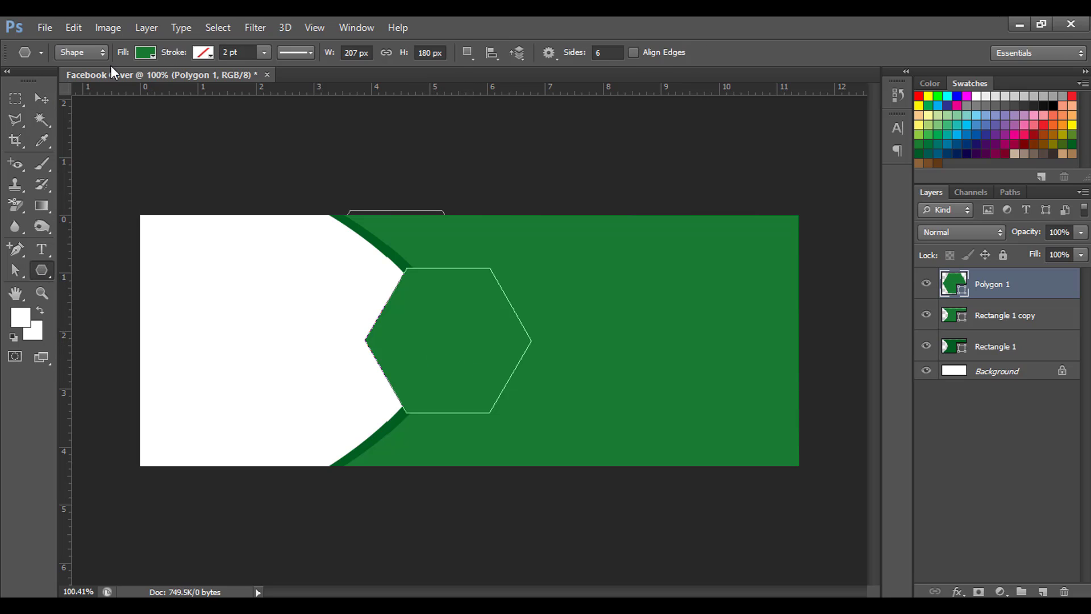
left_click(149, 54)
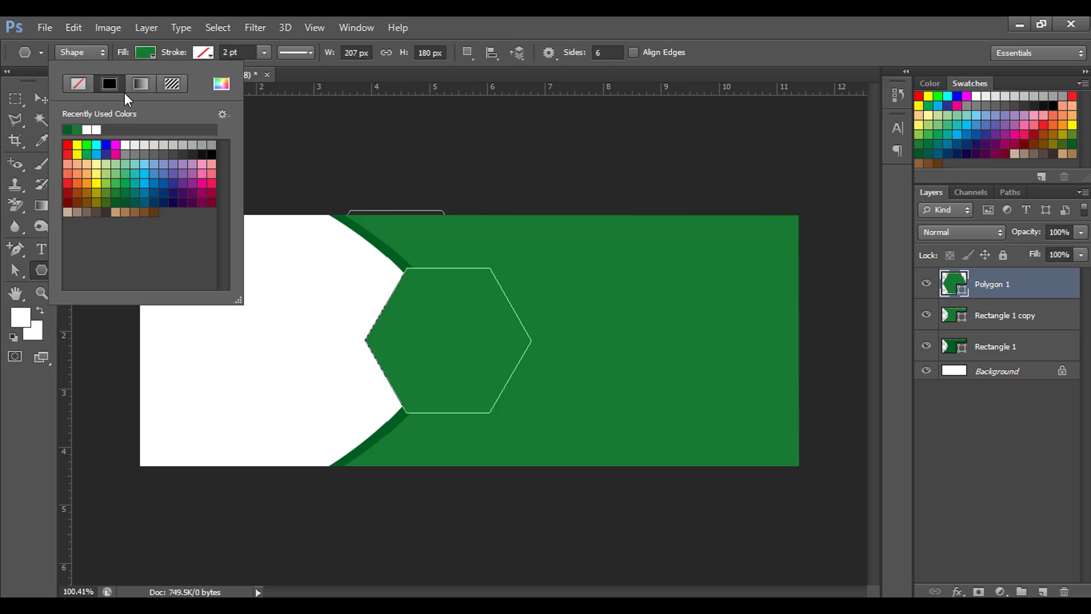
left_click(87, 129)
left_click(142, 53)
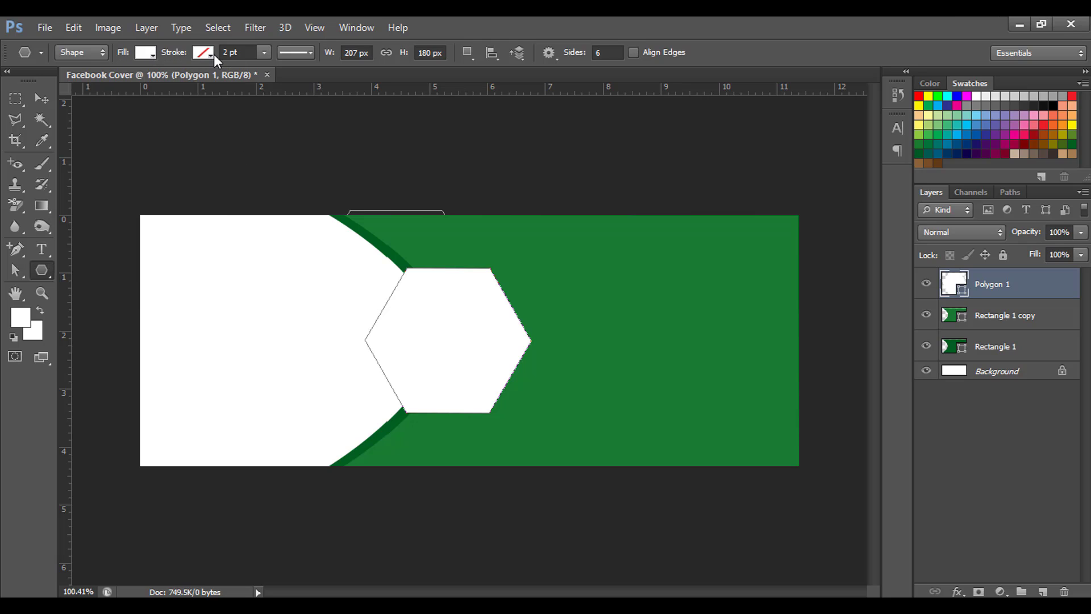
Give the white hexagon a dark green stroke 8 pt wide
left_click(209, 52)
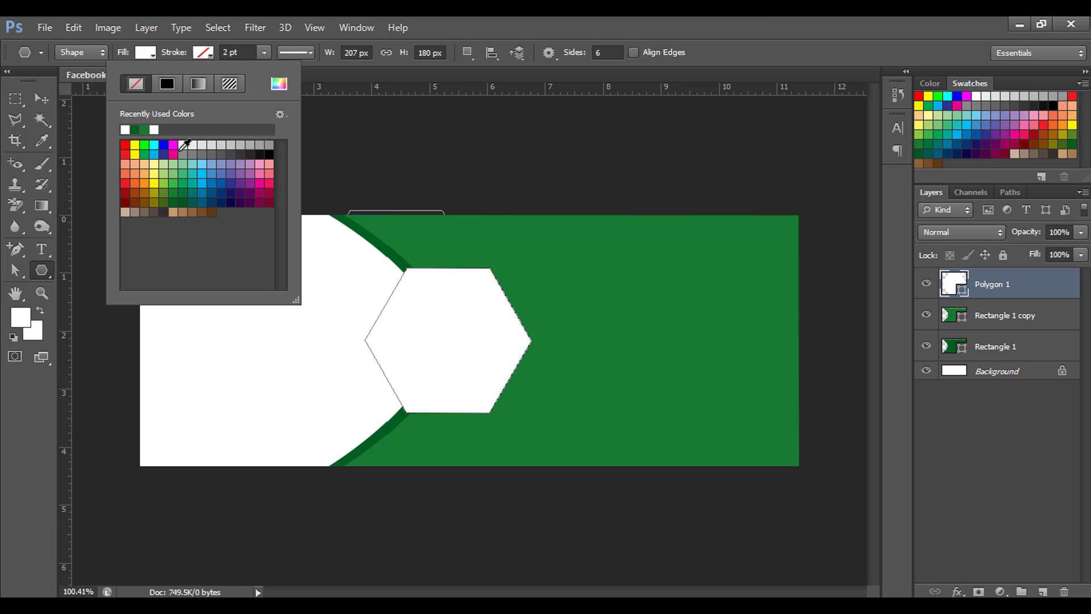
left_click(174, 201)
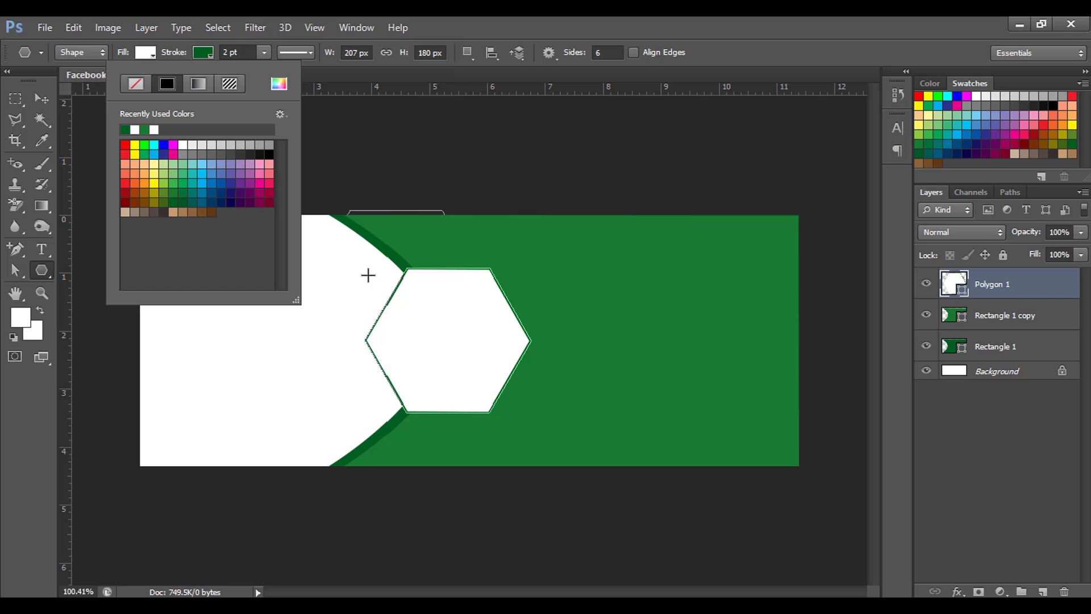
double_click(225, 53)
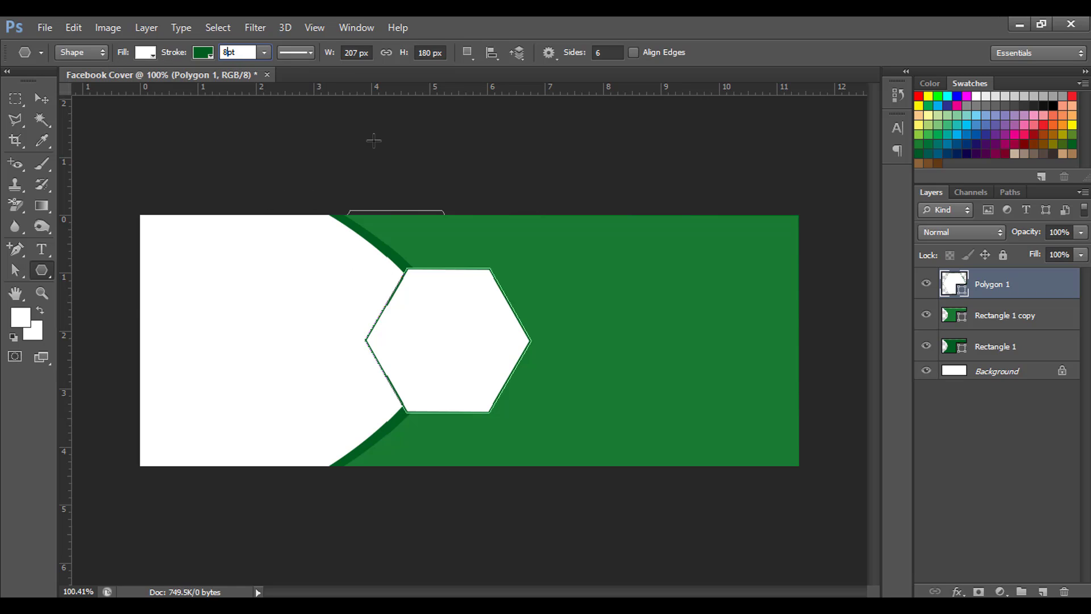
type("8")
key("Return")
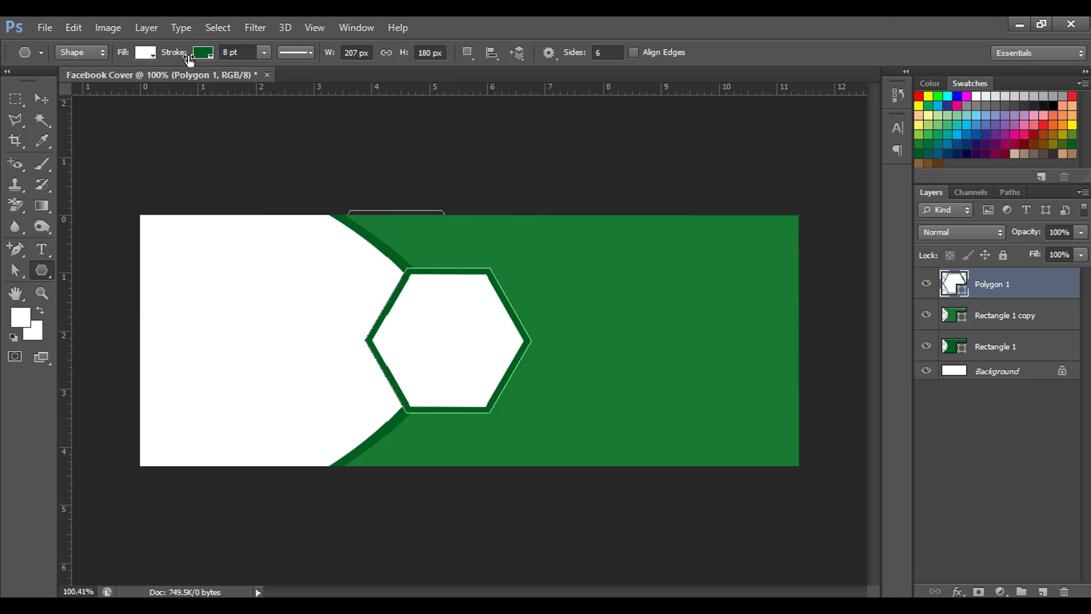
left_click(206, 53)
left_click(206, 54)
Duplicate the hexagon and scale the copy about its centre to about 90% width and 88% height
scroll(478, 322, "up", 1)
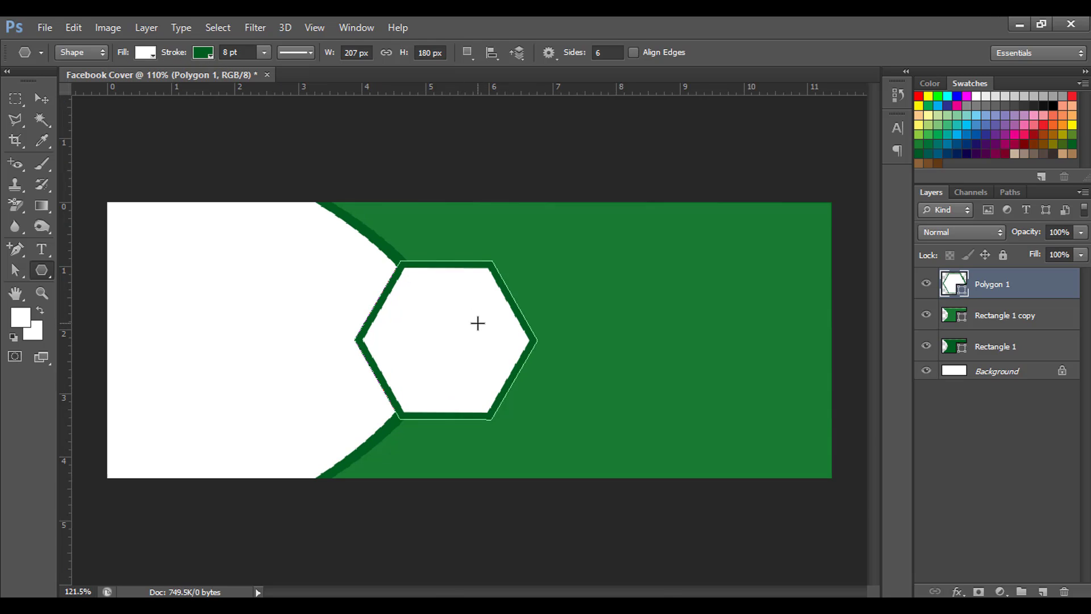
scroll(477, 323, "down", 1)
key("ctrl+j")
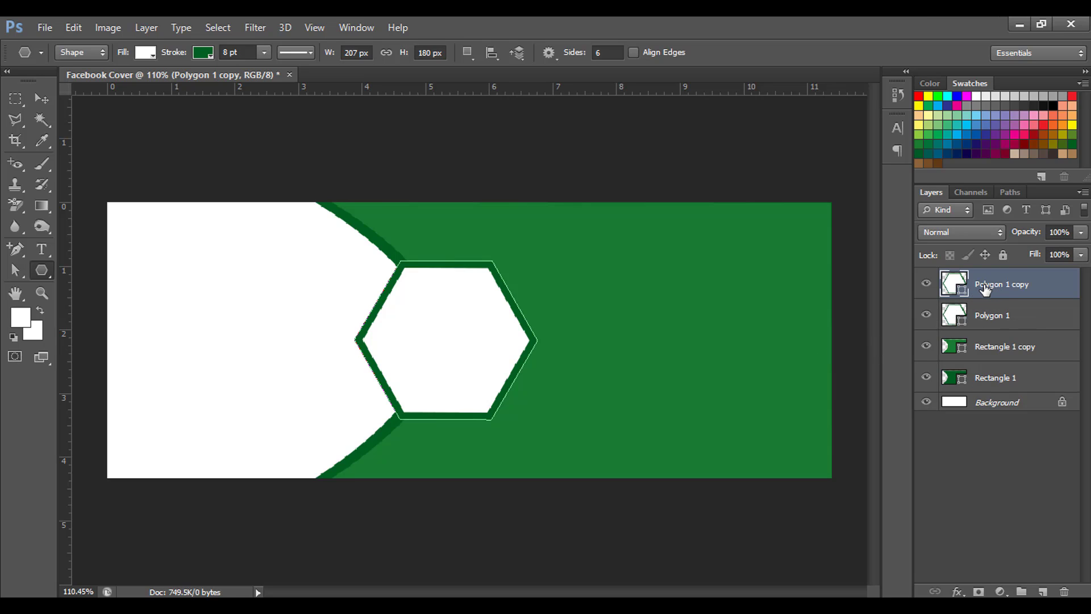
key("ctrl+t")
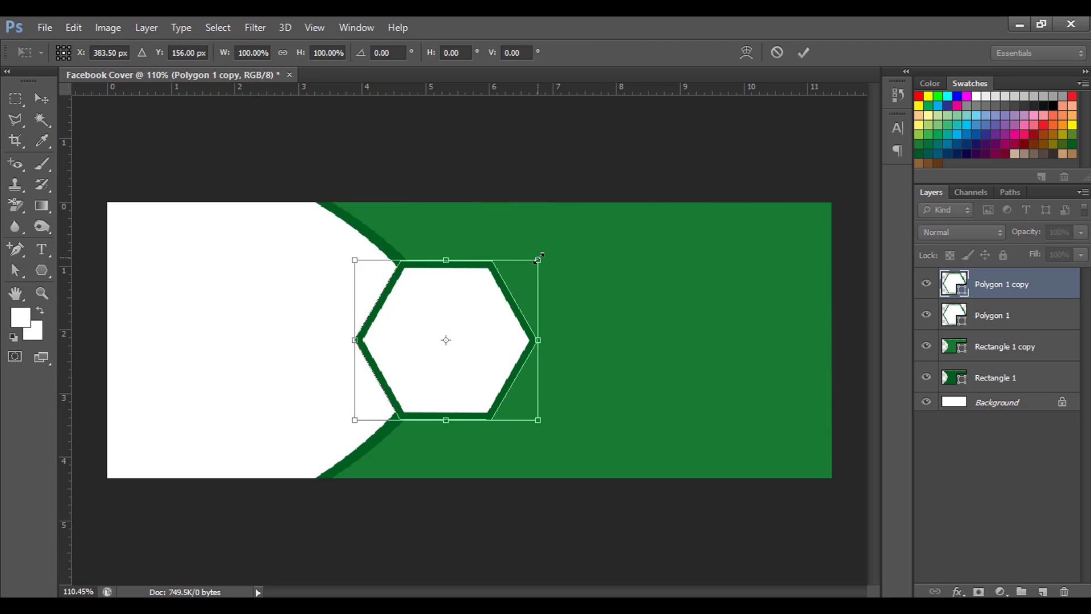
left_click_drag(537, 258, 528, 268)
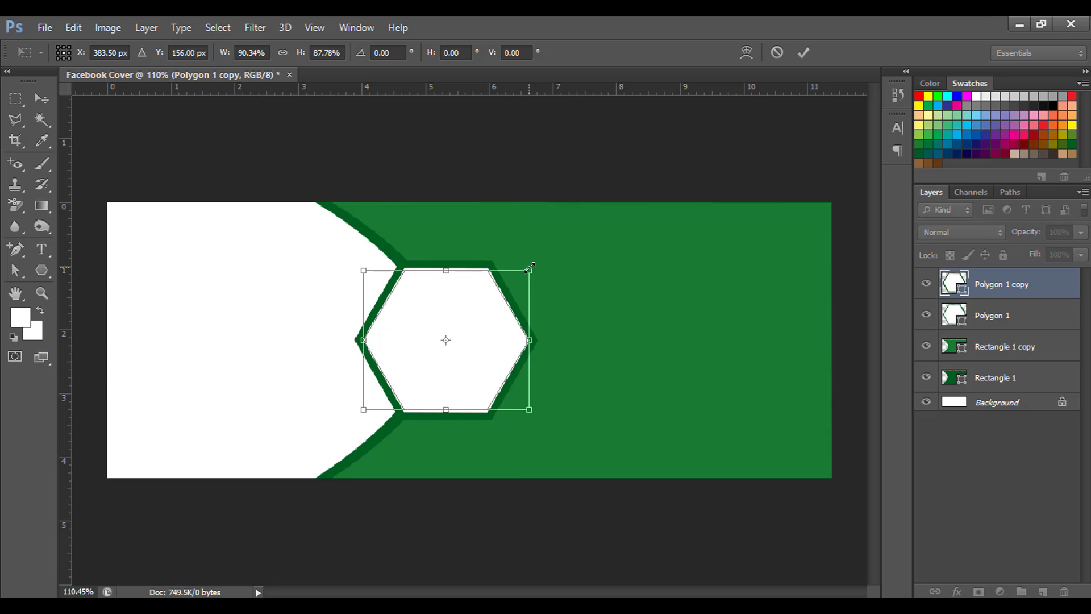
Fit the copy inside the original's outline at about 92.75% width and 91.67% height, apply the transform, and change its stroke to a lighter green
scroll(568, 327, "up", 3)
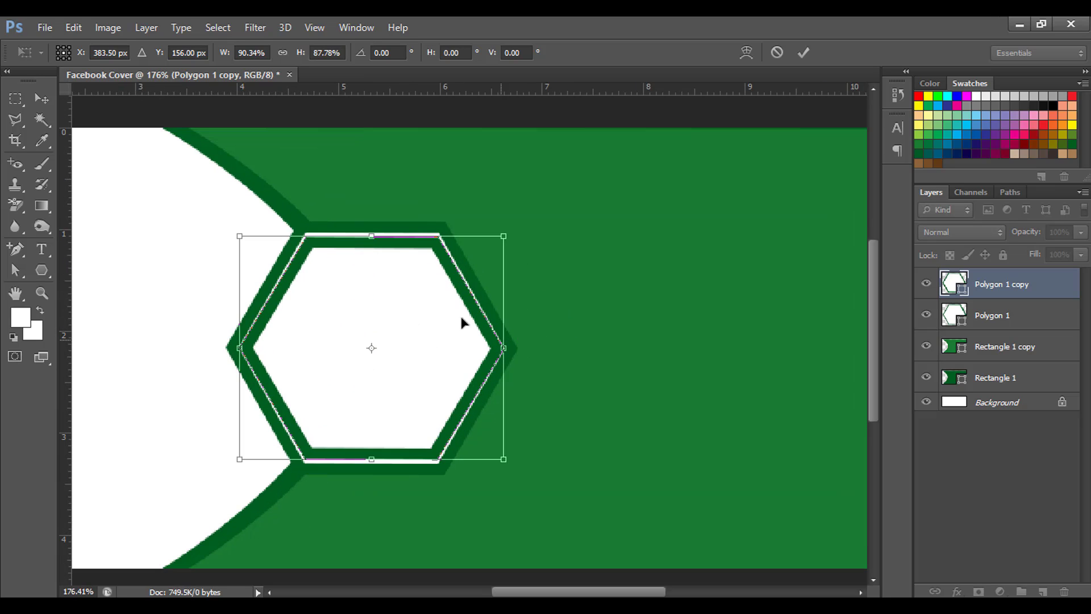
left_click_drag(371, 235, 372, 230)
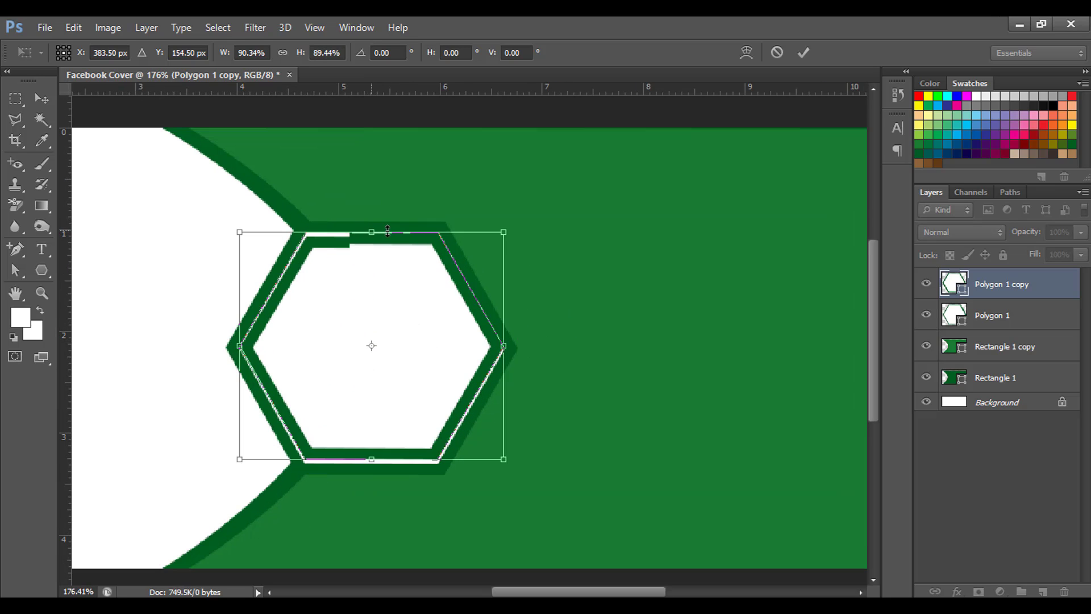
left_click_drag(239, 346, 235, 346)
left_click_drag(370, 460, 407, 467)
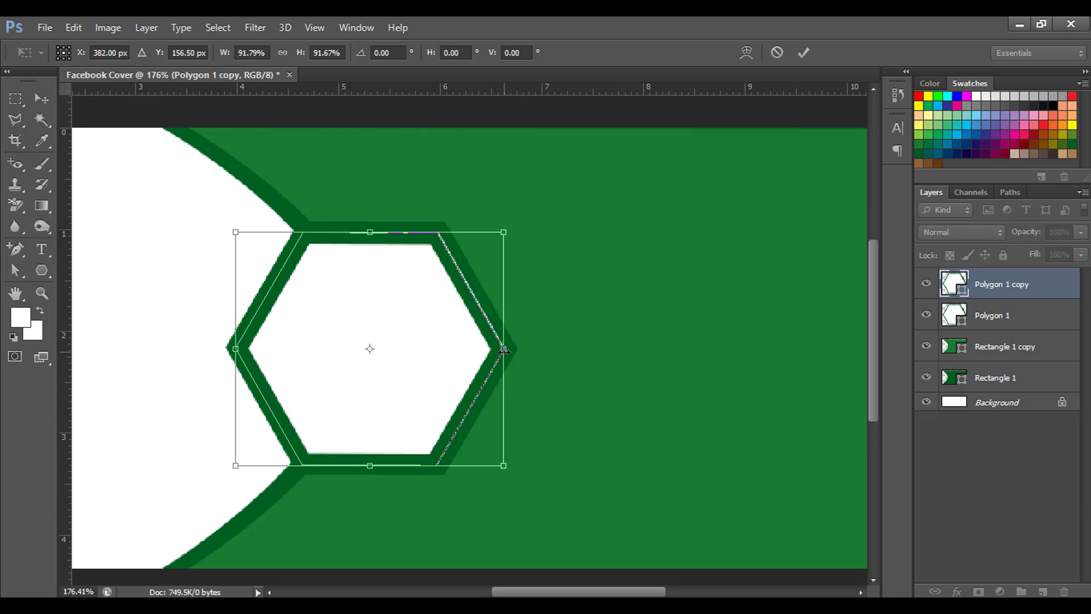
left_click_drag(503, 349, 506, 352)
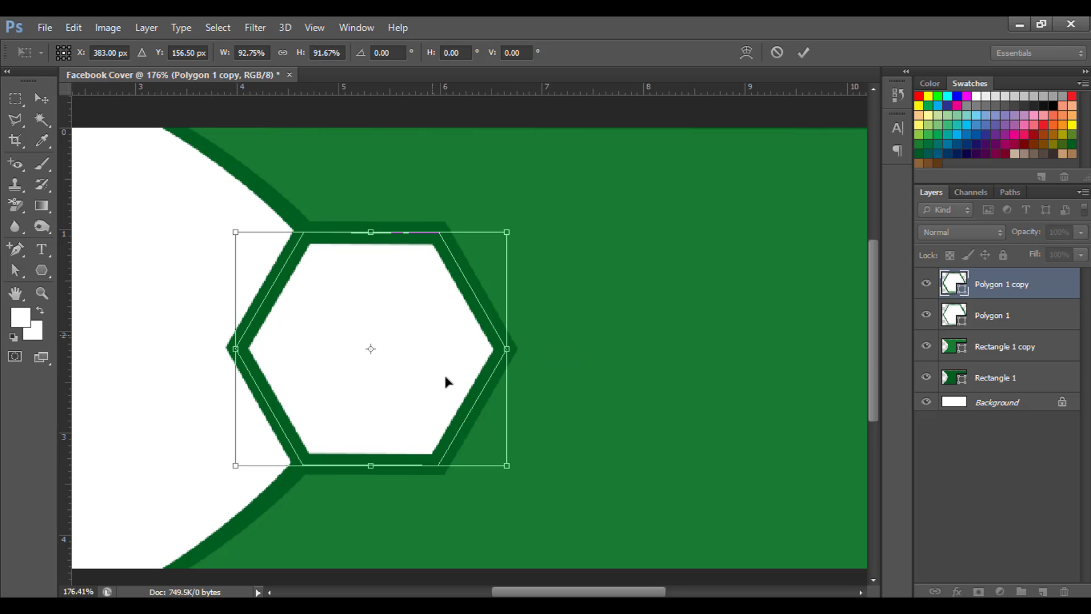
scroll(445, 380, "down", 3)
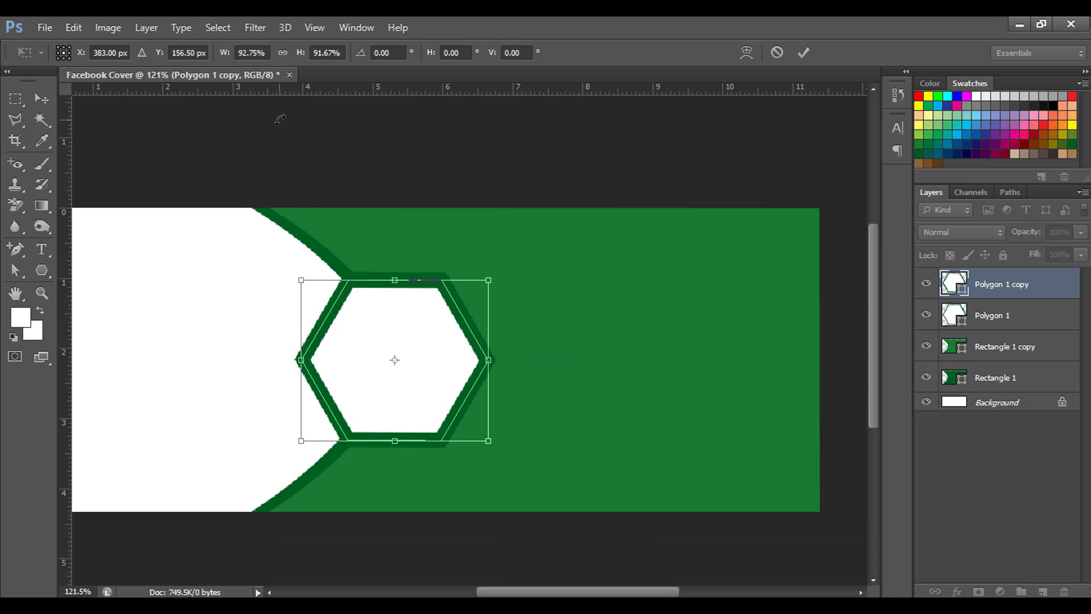
key("Return")
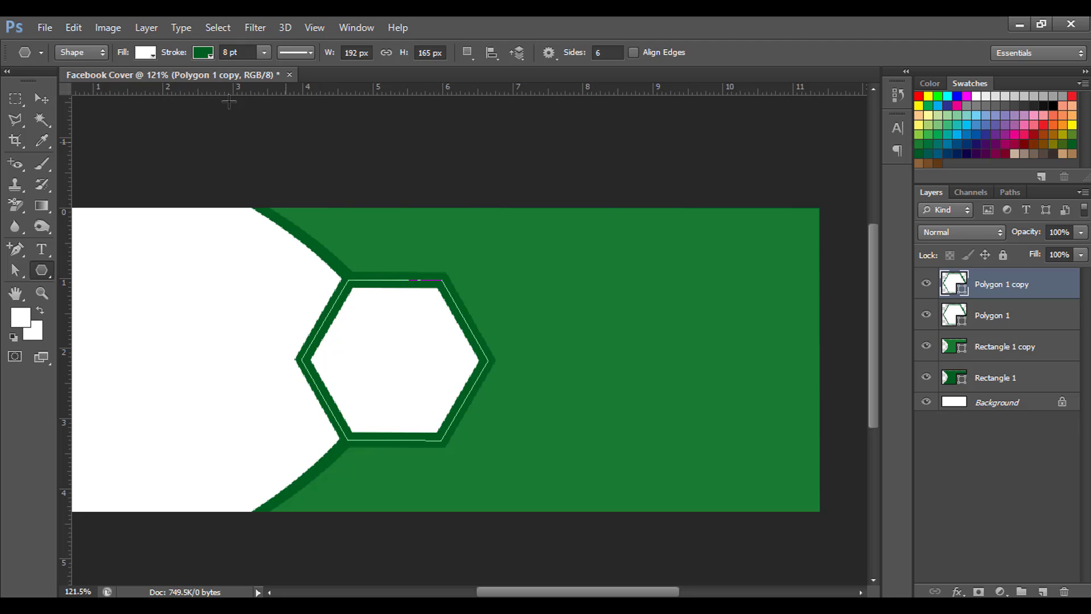
left_click(209, 54)
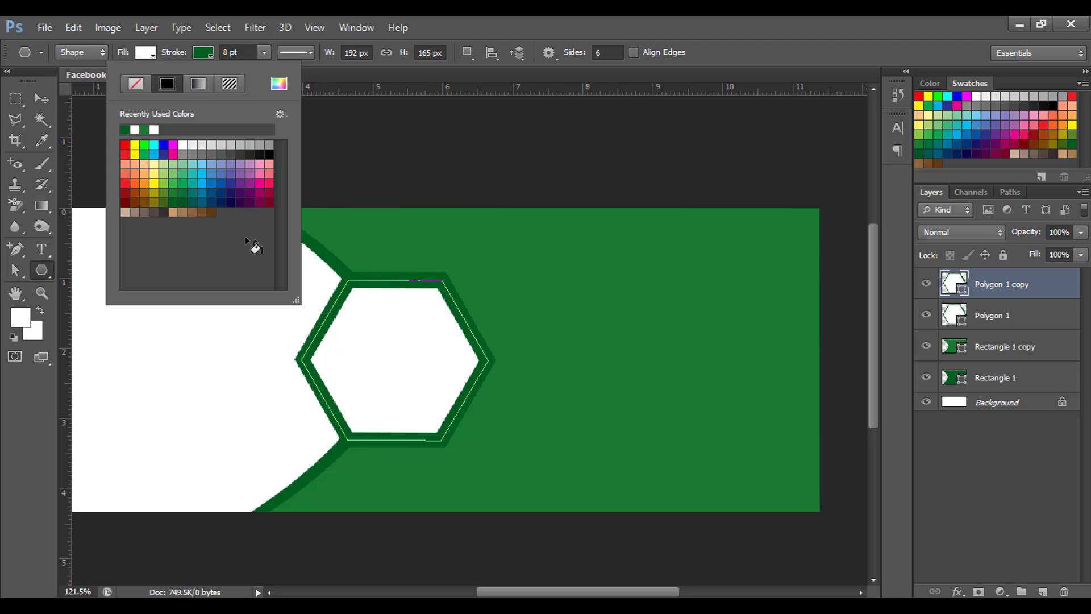
left_click(174, 189)
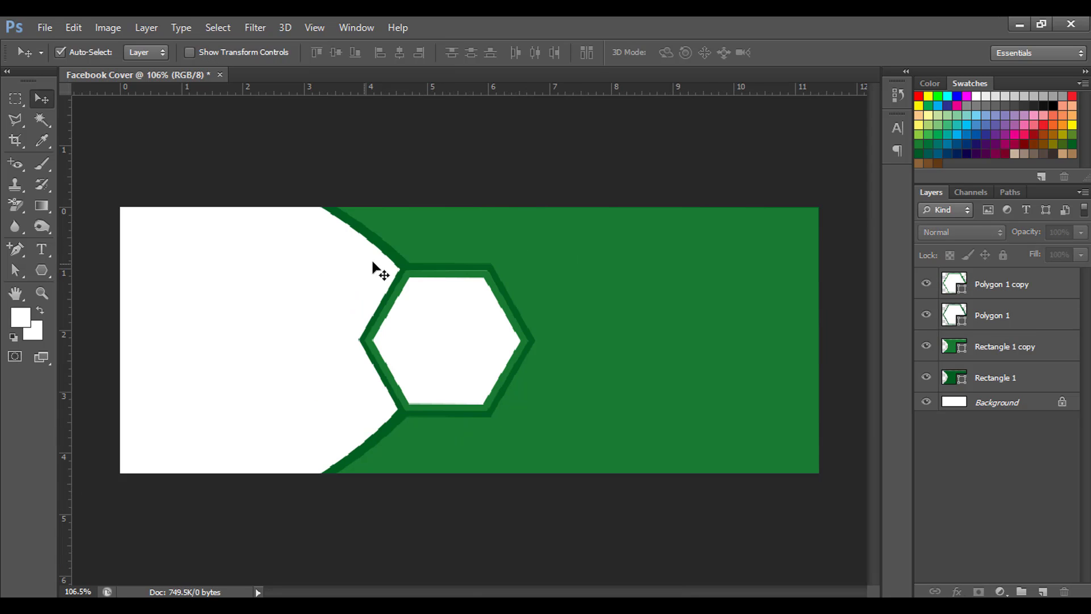
Add the white heading "Tareq Academy" in 60 pt Li Sirajee Sheikh Unicode on the upper part of the green panel
key("t")
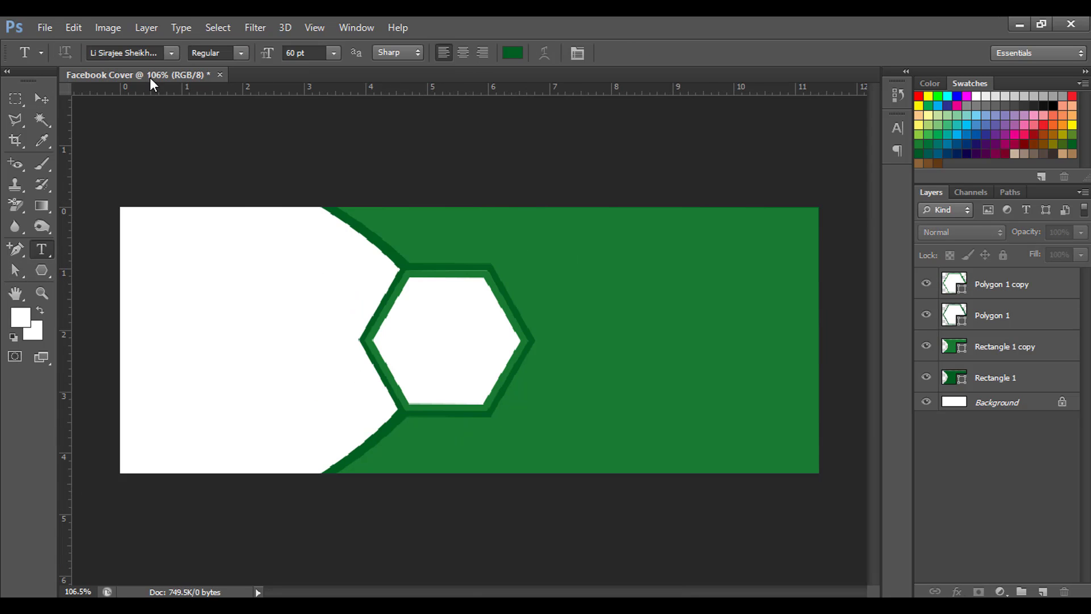
left_click(172, 50)
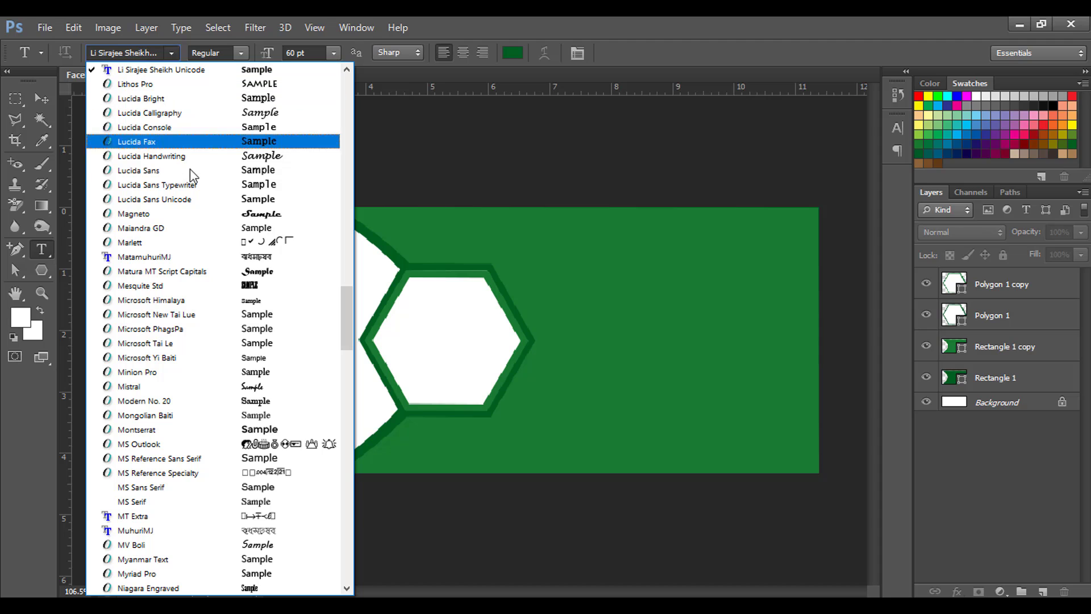
scroll(193, 173, "up", 1)
scroll(193, 176, "up", 2)
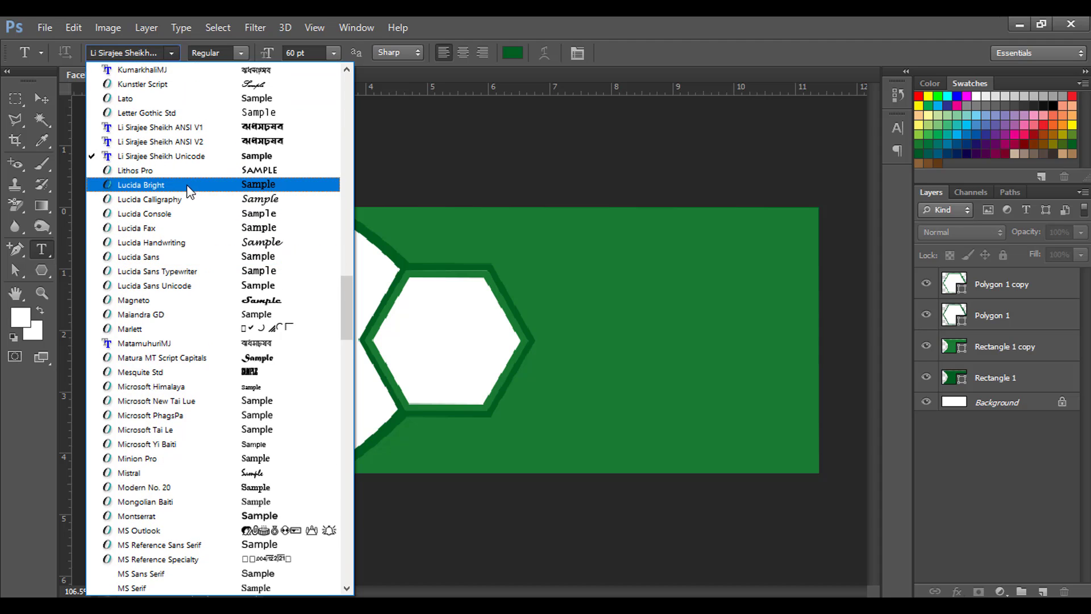
left_click(191, 162)
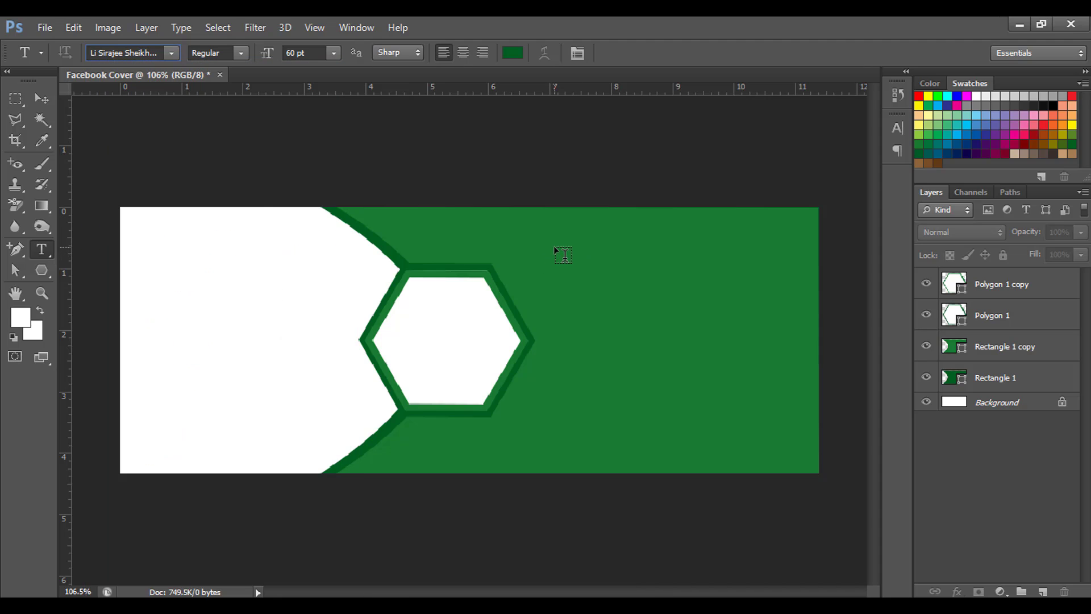
left_click(514, 53)
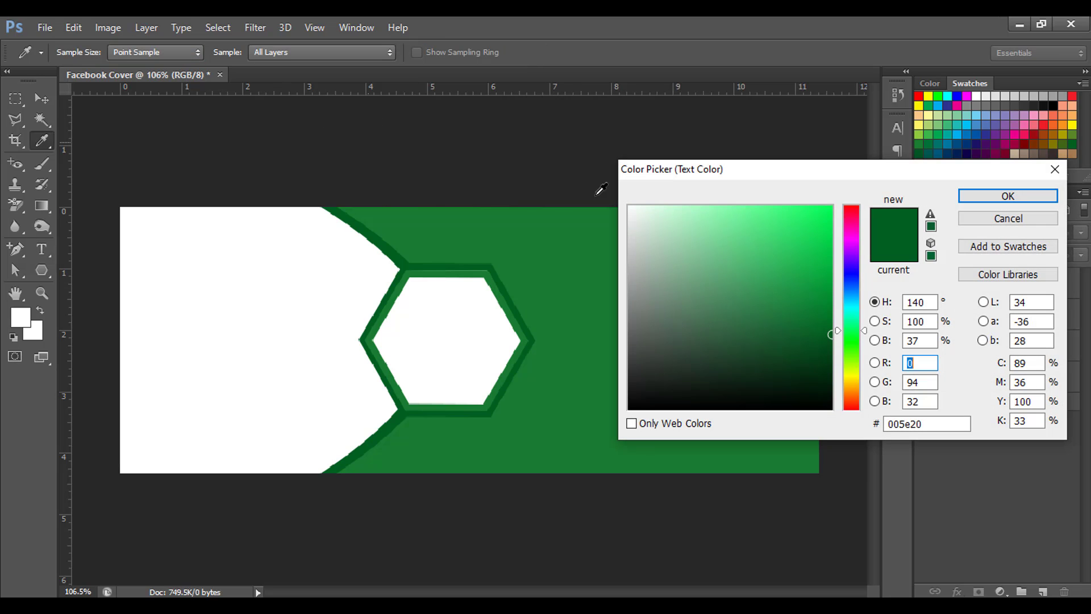
left_click(630, 208)
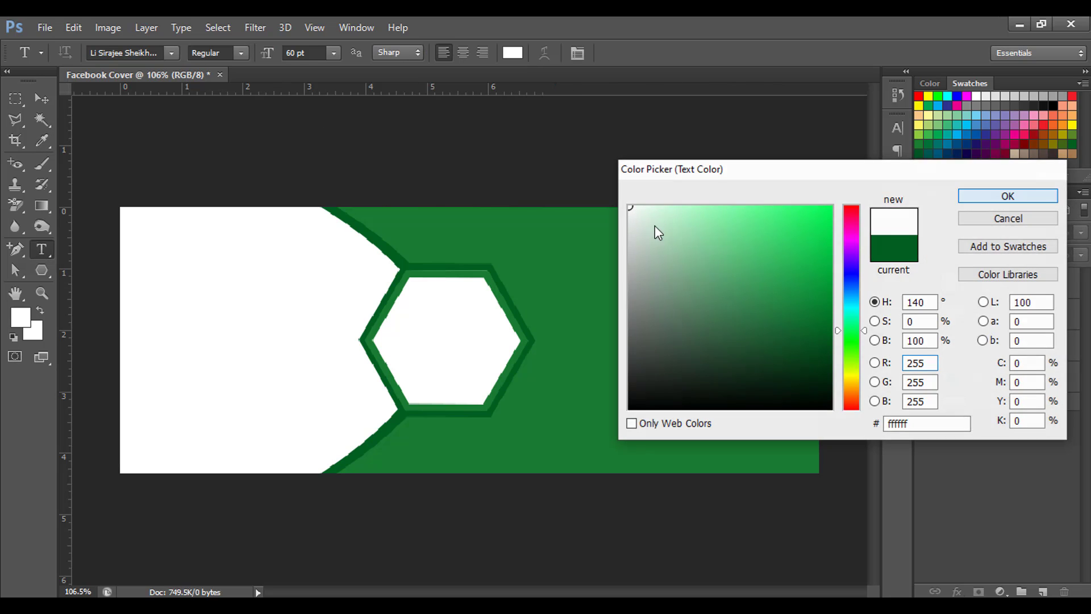
key("Return")
left_click(527, 229)
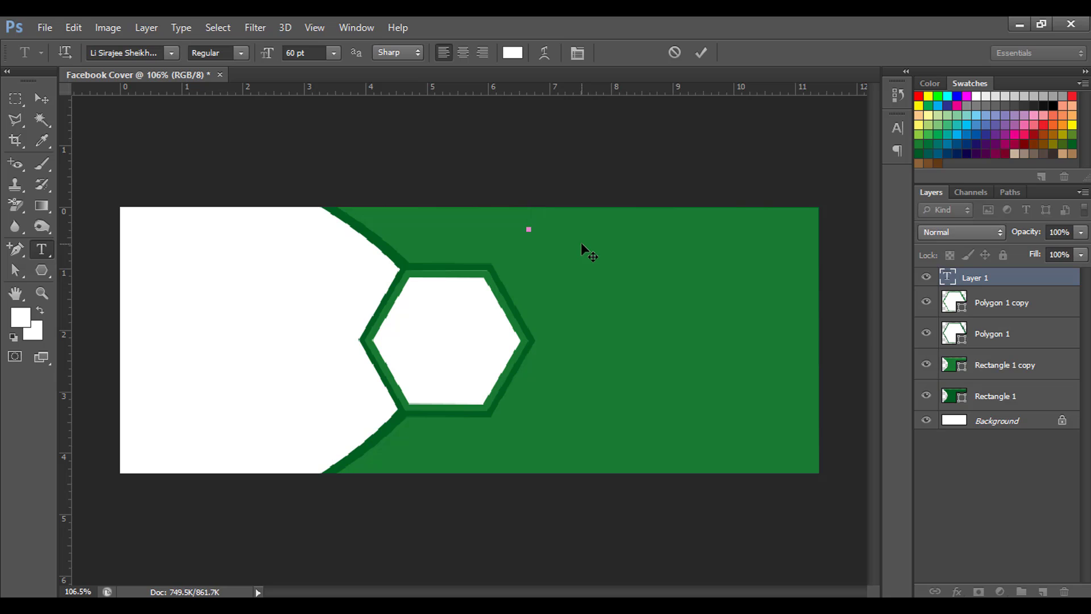
type("Tareq Academy")
left_click(42, 98)
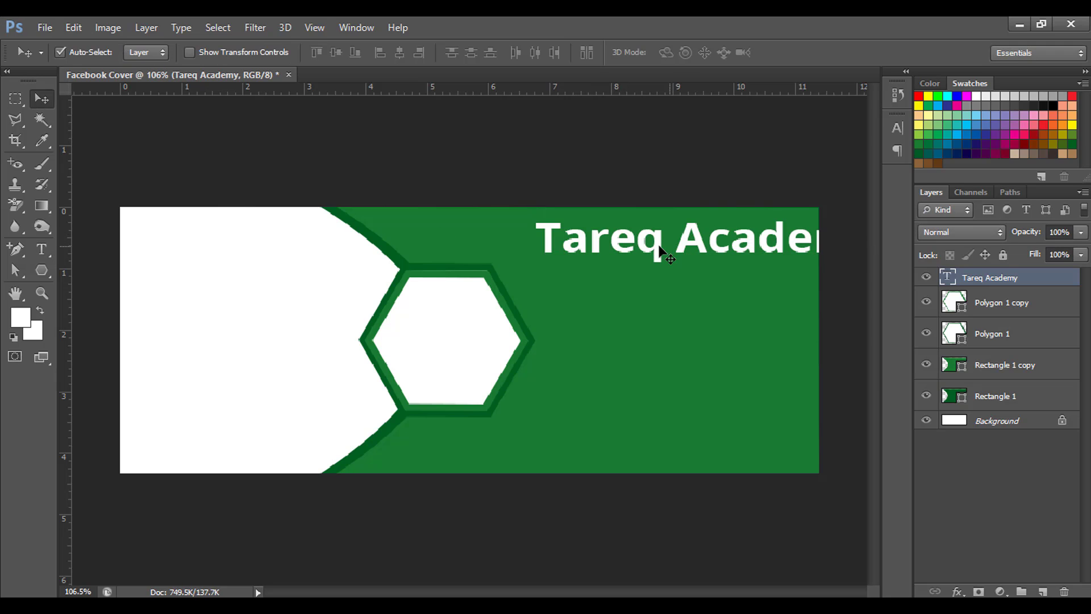
Shift the heading fully onto the green panel and scale it down to about 45 pt
left_click_drag(659, 247, 595, 241)
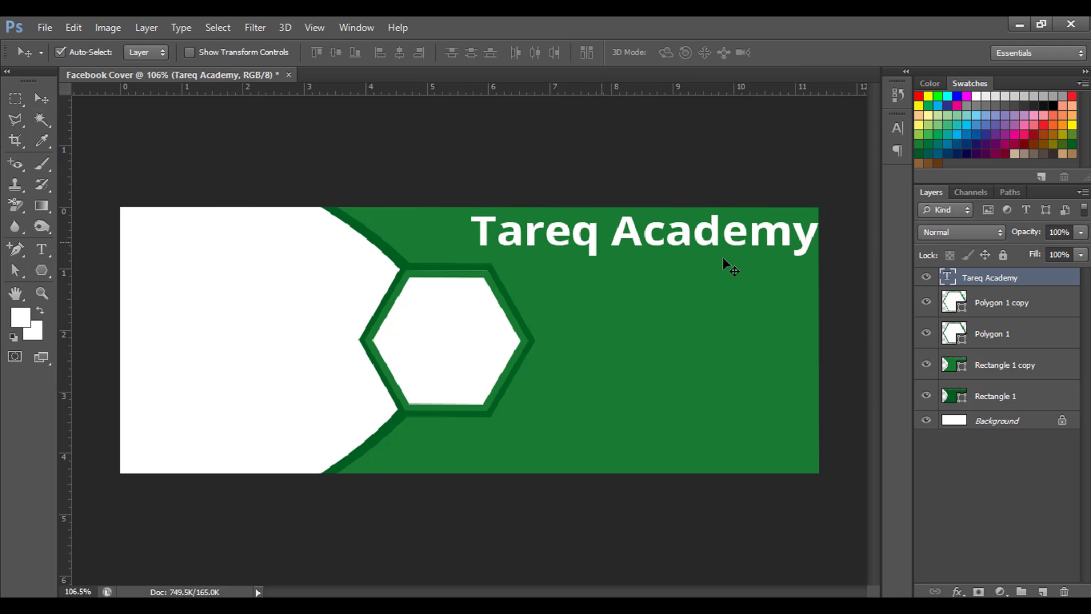
key("ctrl+t")
left_click_drag(818, 208, 745, 243)
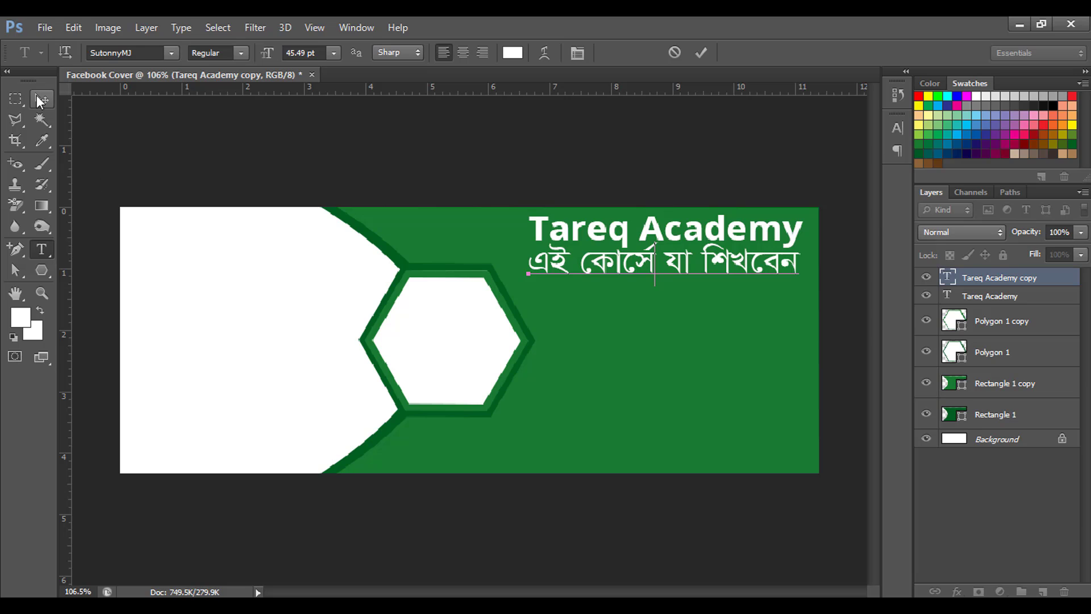
Finish the Bengali subtitle "এই কোর্সে যা শিখবেন" and scale it down so it is narrower than the heading
left_click(38, 96)
key("ctrl+t")
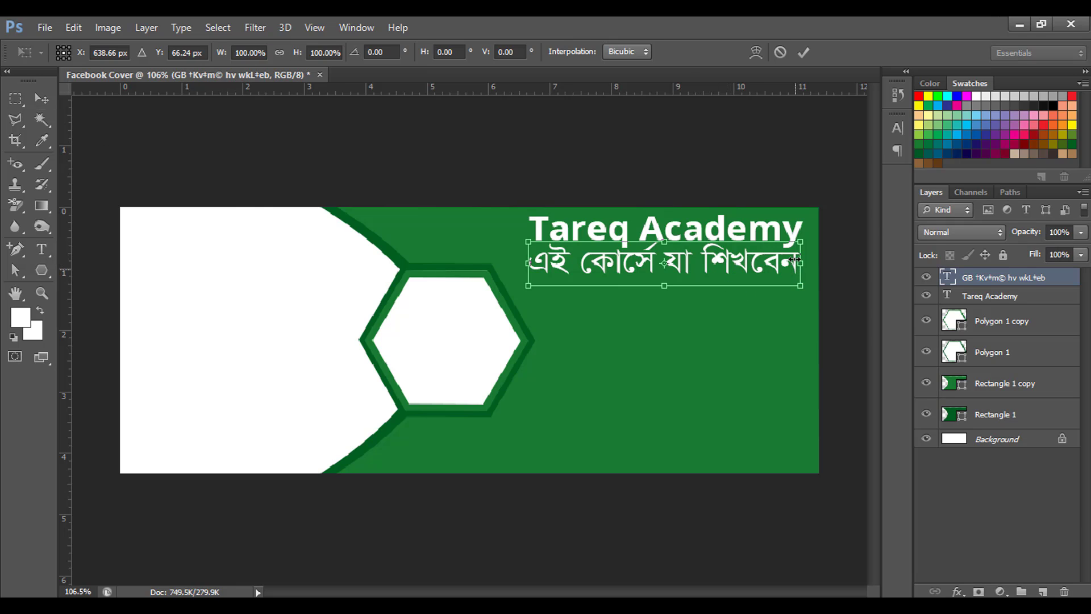
left_click_drag(798, 242, 737, 280)
key("Return")
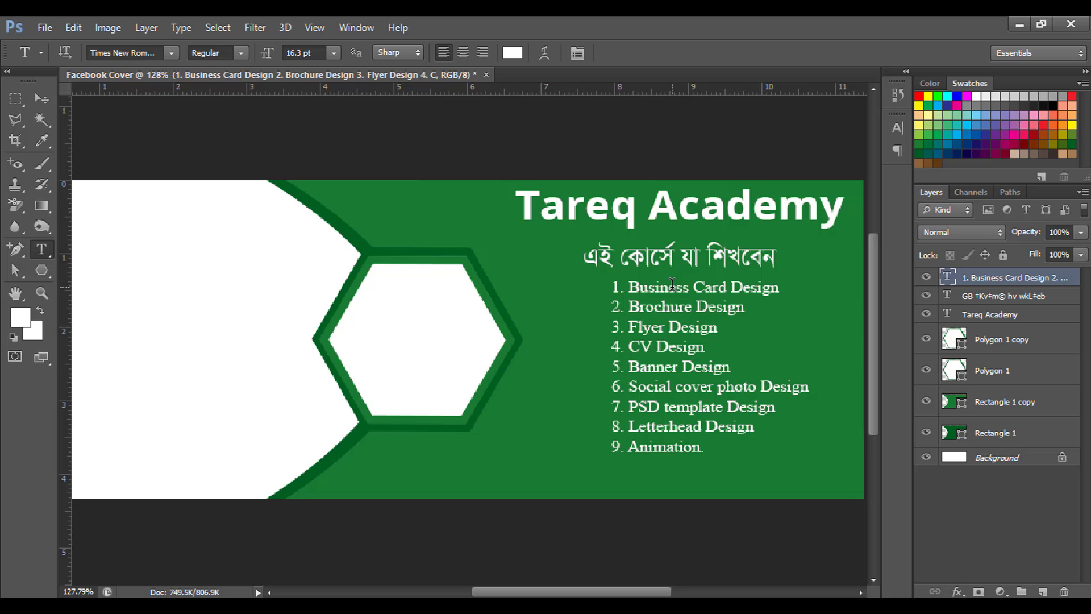
left_click(660, 287)
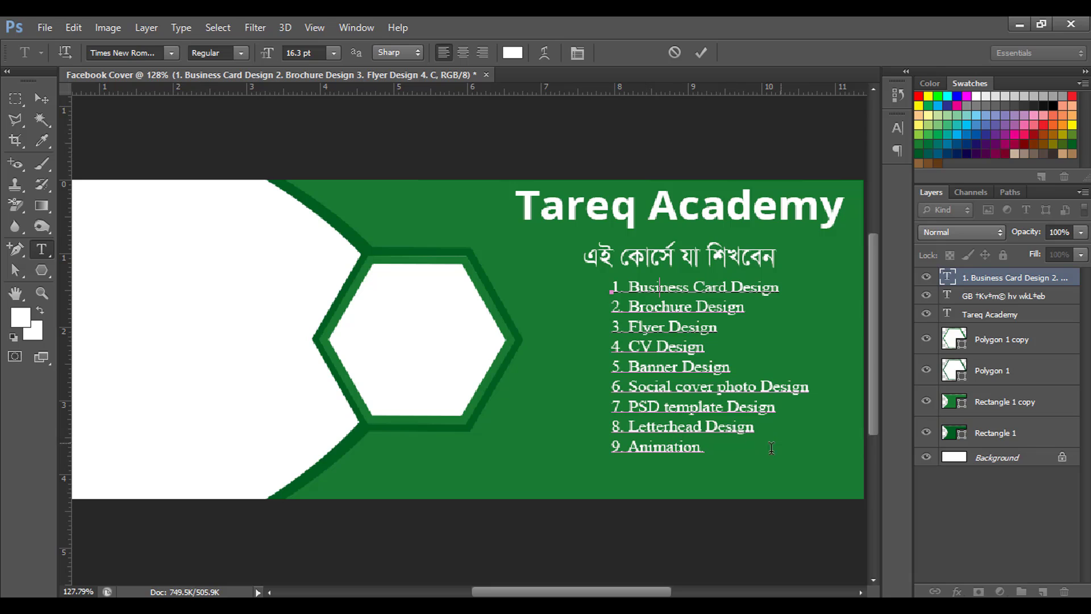
left_click(41, 99)
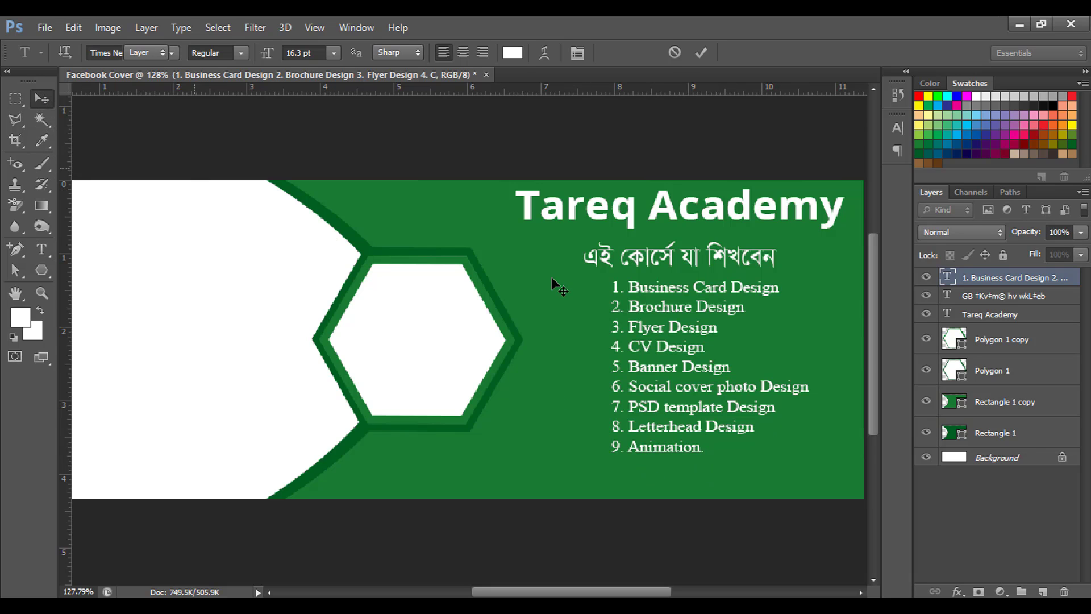
scroll(598, 370, "down", 3)
scroll(649, 410, "up", 2)
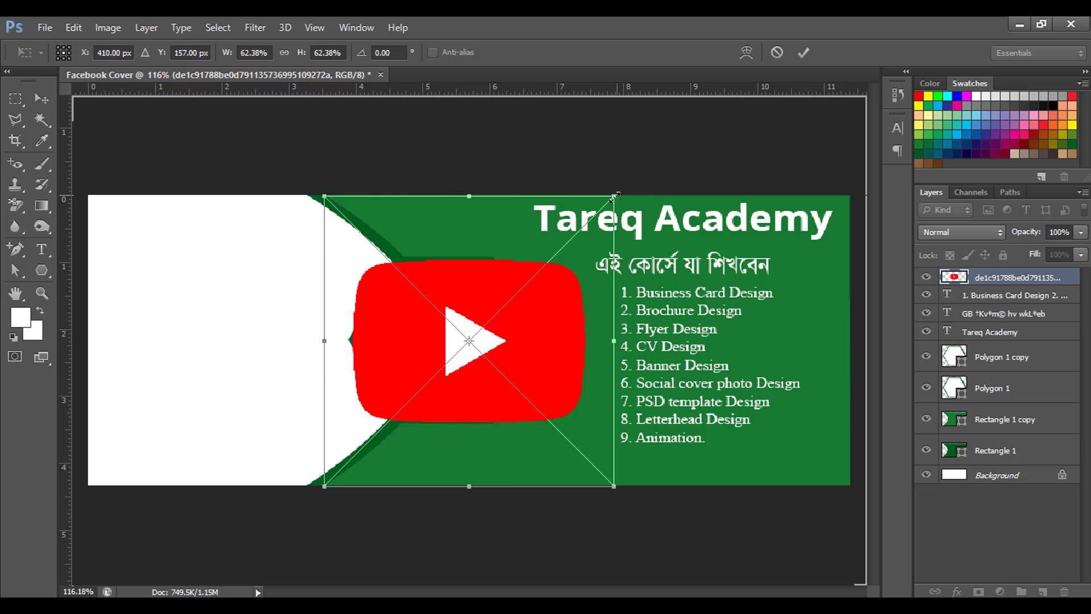
Scale the placed YouTube logo to about 5.4% and position it at the green panel's lower edge, beside the curve
left_click_drag(613, 195, 358, 453)
scroll(373, 495, "up", 3)
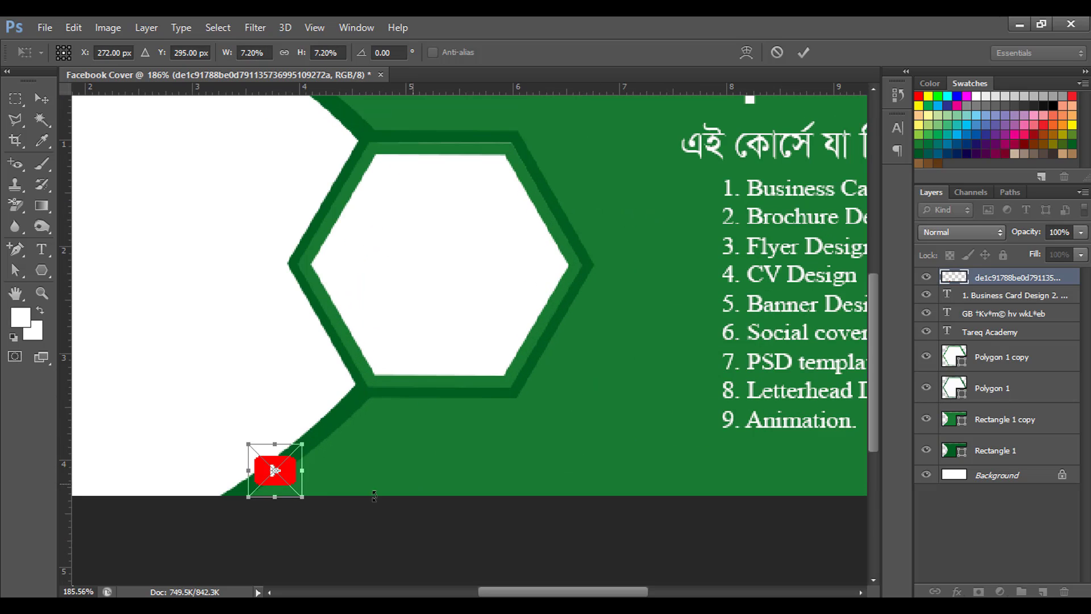
left_click_drag(289, 482, 342, 480)
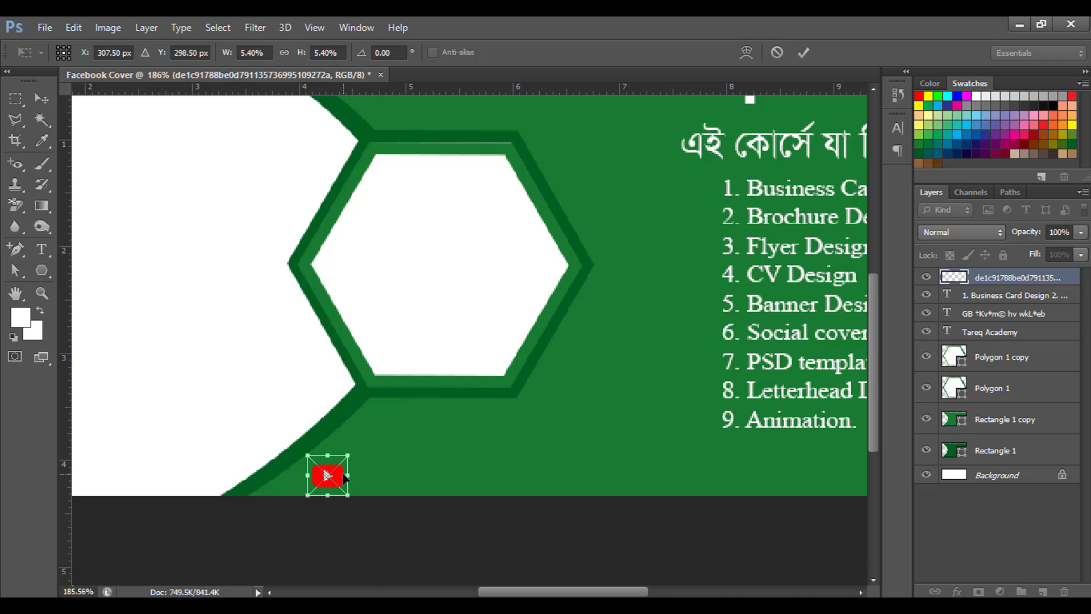
key("Return")
Add the 10 pt text "tareqacademyvideo" beside the YouTube logo
left_click(41, 249)
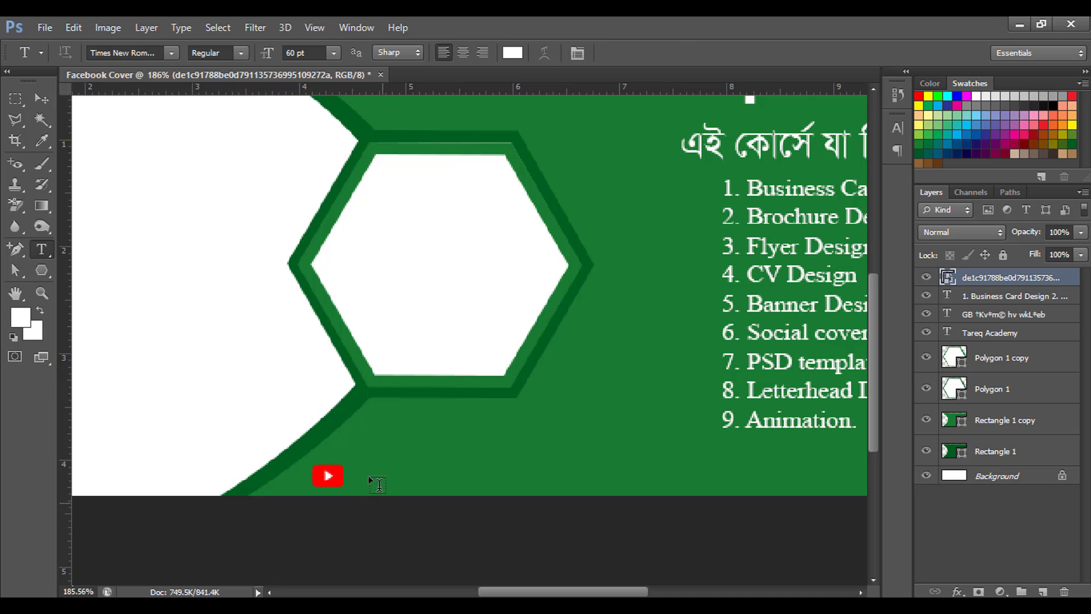
left_click(360, 470)
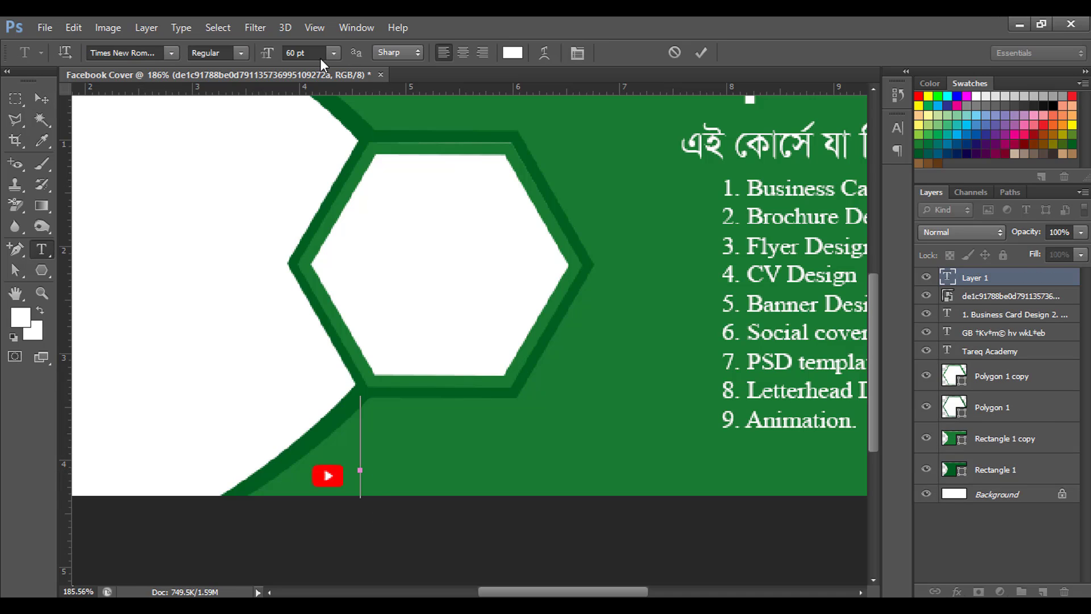
left_click(335, 53)
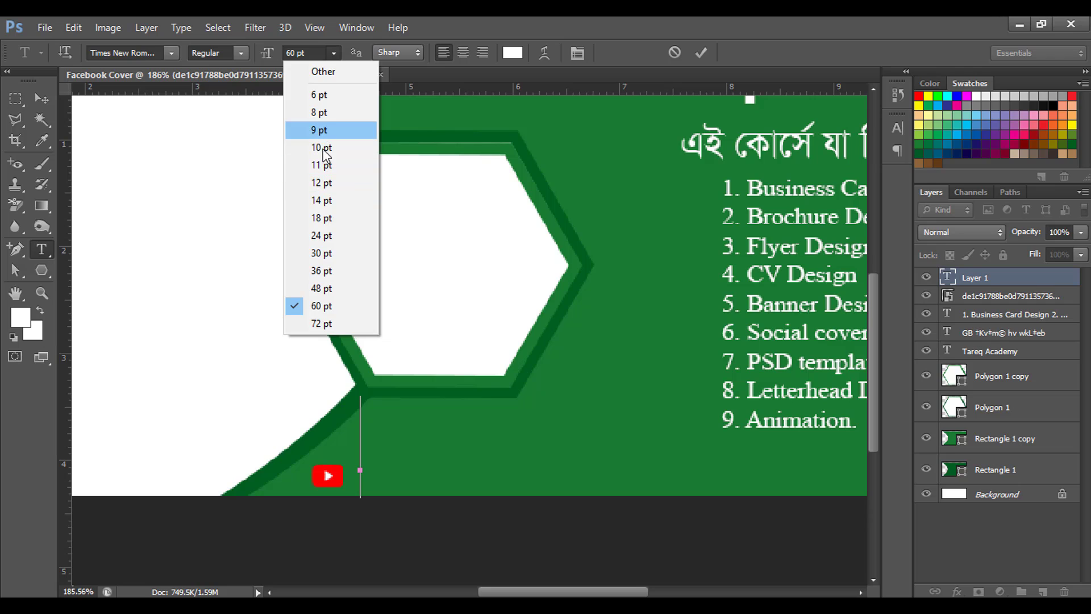
left_click(324, 147)
type("tareqaca")
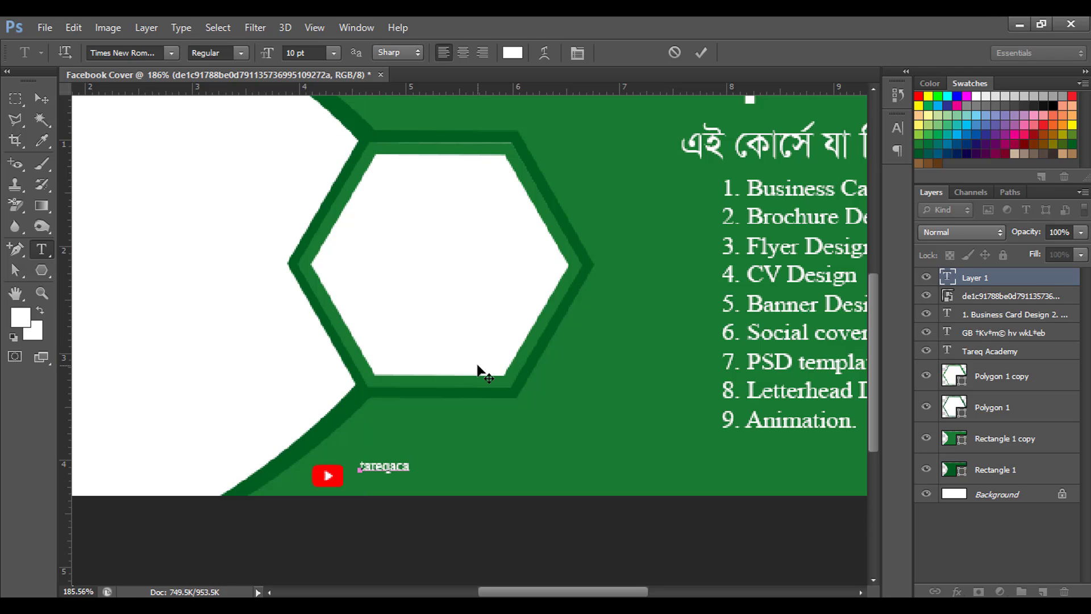
type("demyvideo")
key("ctrl+Return")
Enlarge the YouTube handle text to about 138% width and 141% height and align it next to the logo
key("v")
left_click_drag(411, 472, 408, 480)
key("ctrl+t")
left_click_drag(476, 482, 514, 488)
left_click_drag(438, 477, 435, 476)
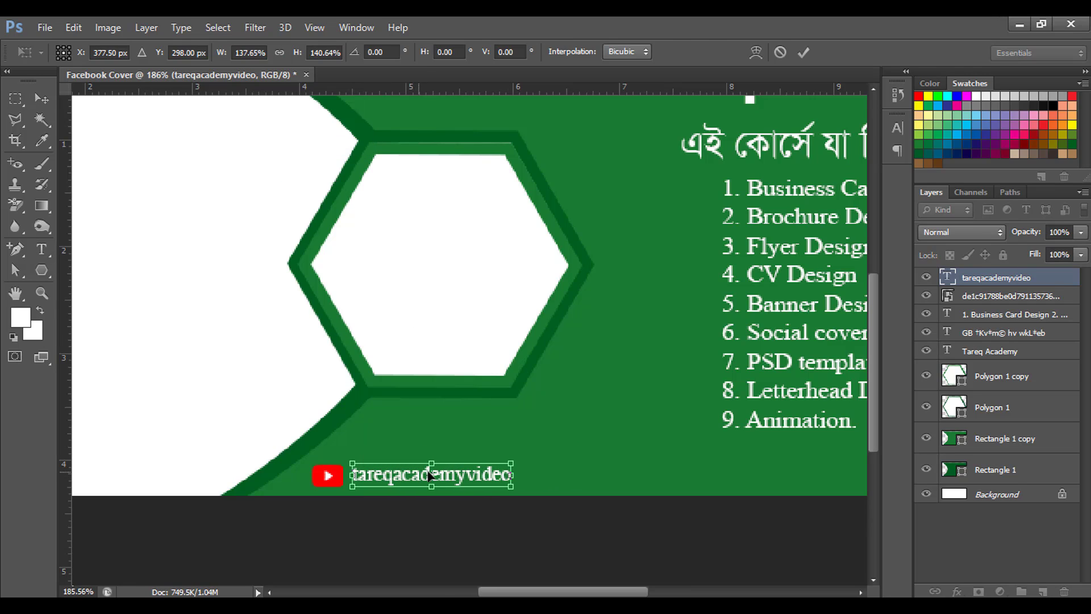
key("Return")
Copy the YouTube handle text to beside the Facebook logo and change the copy to "tareqacademy.bd"
scroll(448, 482, "down", 2)
scroll(551, 481, "up", 1)
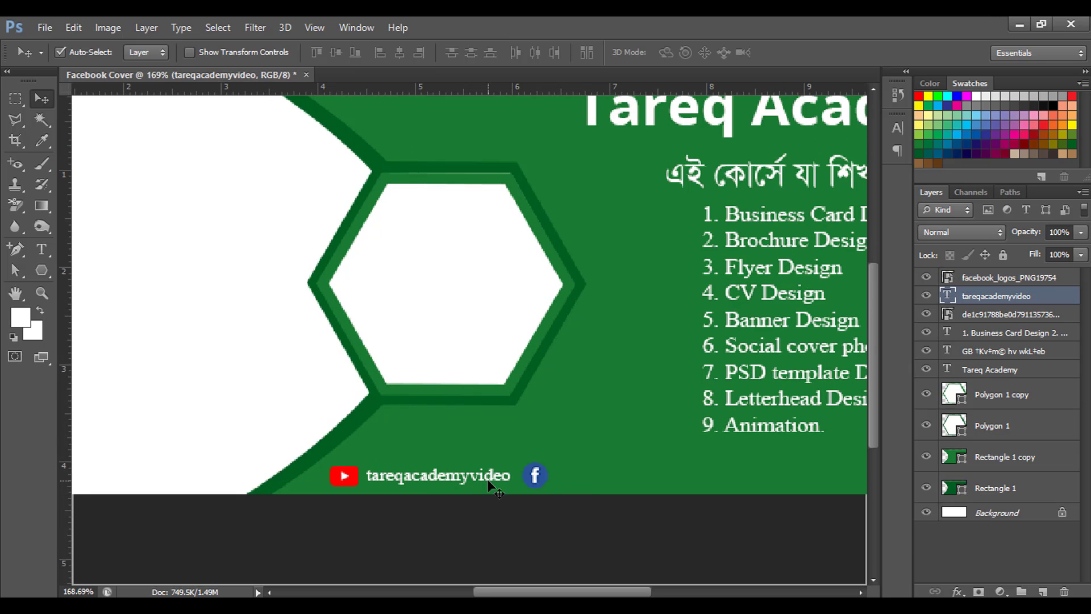
left_click_drag(484, 479, 705, 476)
key("t")
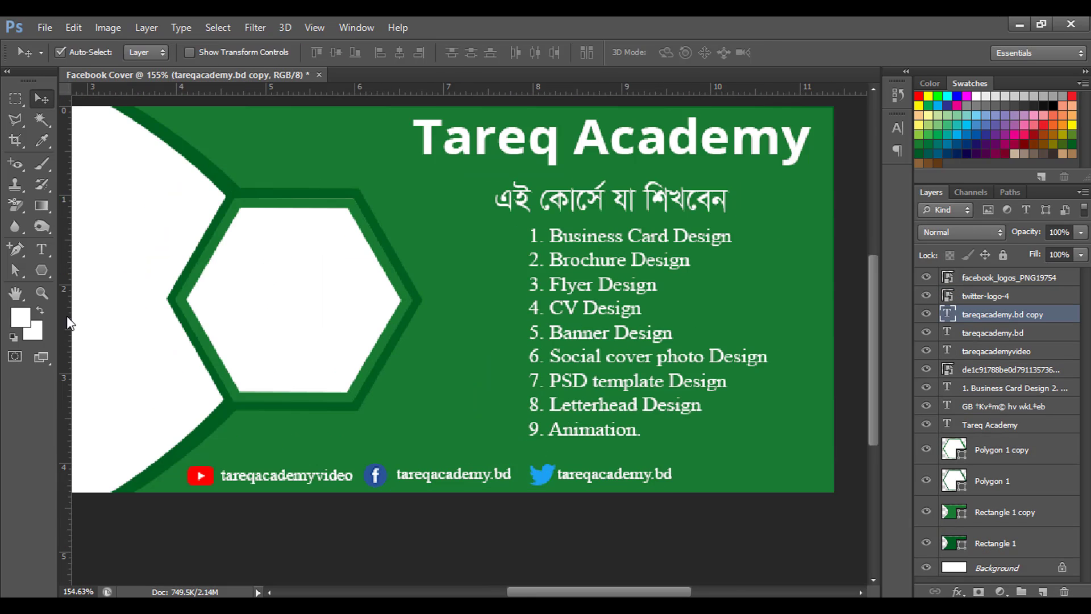
Group all text and social logo layers, from the Facebook logo down to the Tareq Academy heading
scroll(587, 478, "down", 2)
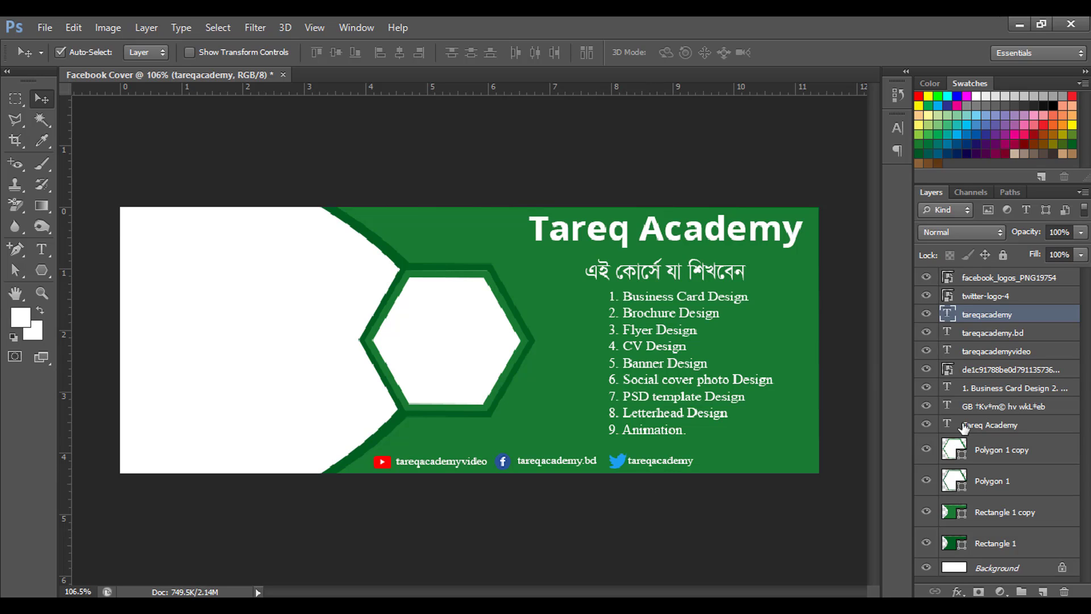
left_click(988, 279)
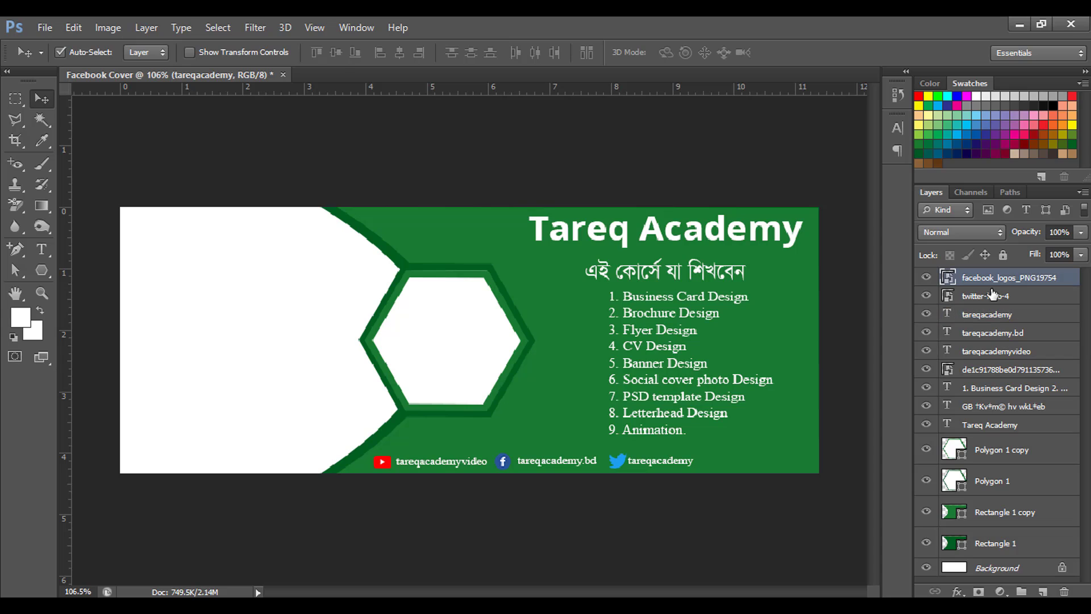
left_click(990, 296, "shift")
left_click(992, 318, "shift")
left_click(995, 334, "shift")
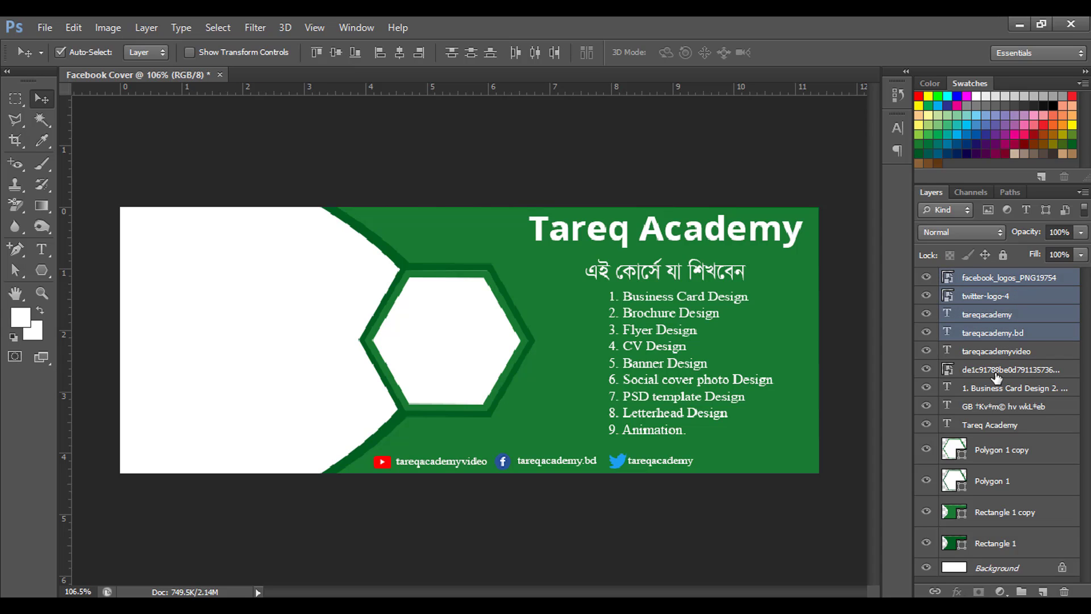
left_click(995, 353, "shift")
left_click(993, 371, "shift")
left_click(990, 389, "shift")
left_click(987, 410, "shift")
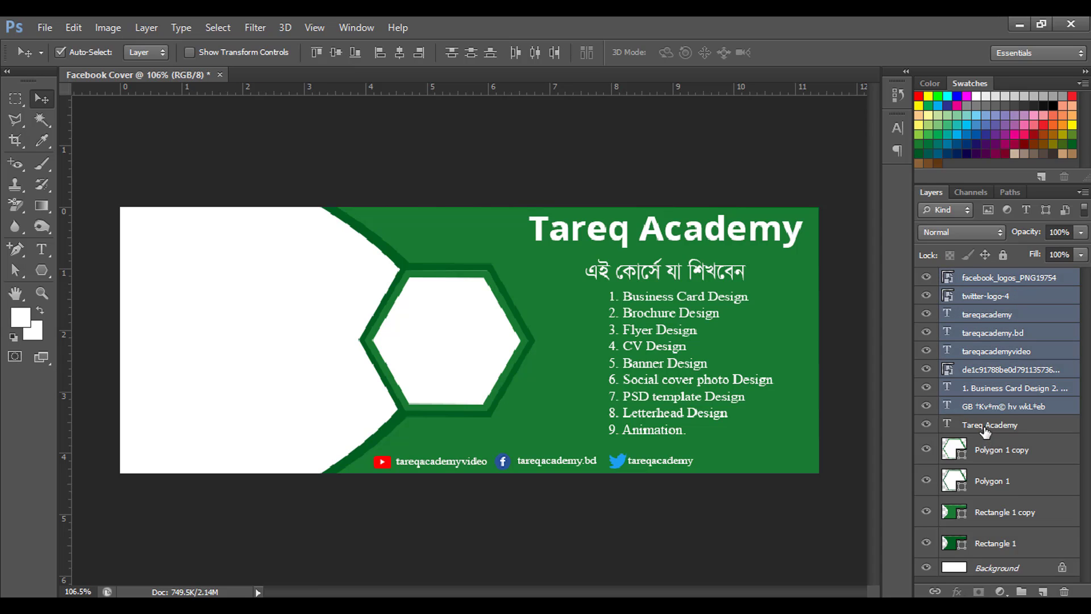
left_click(985, 431, "shift")
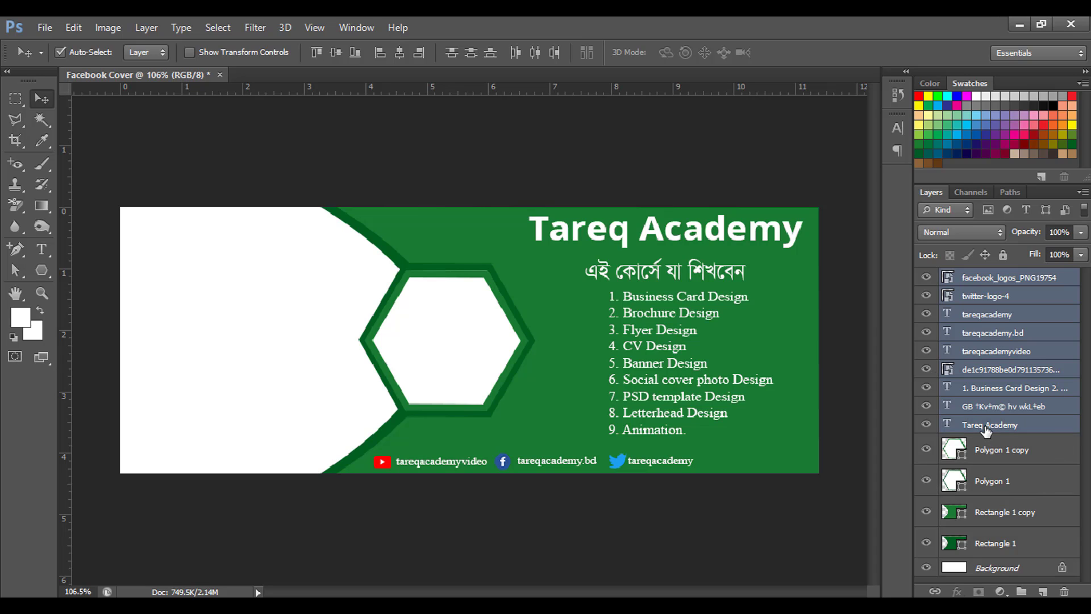
key("ctrl+g")
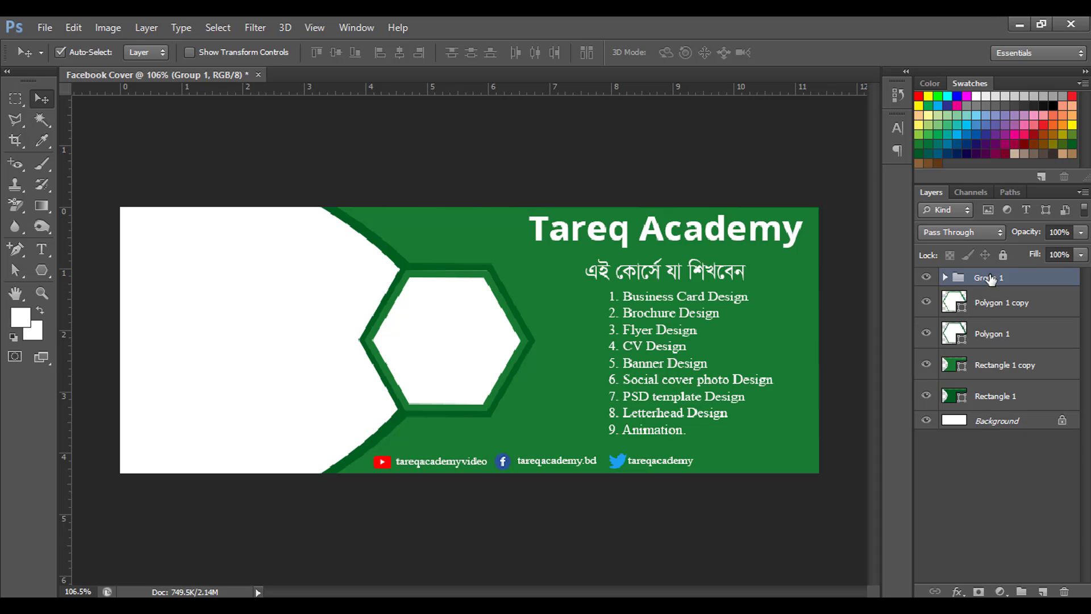
left_click(1013, 310)
left_click(1009, 340, "shift")
left_click(1011, 366, "shift")
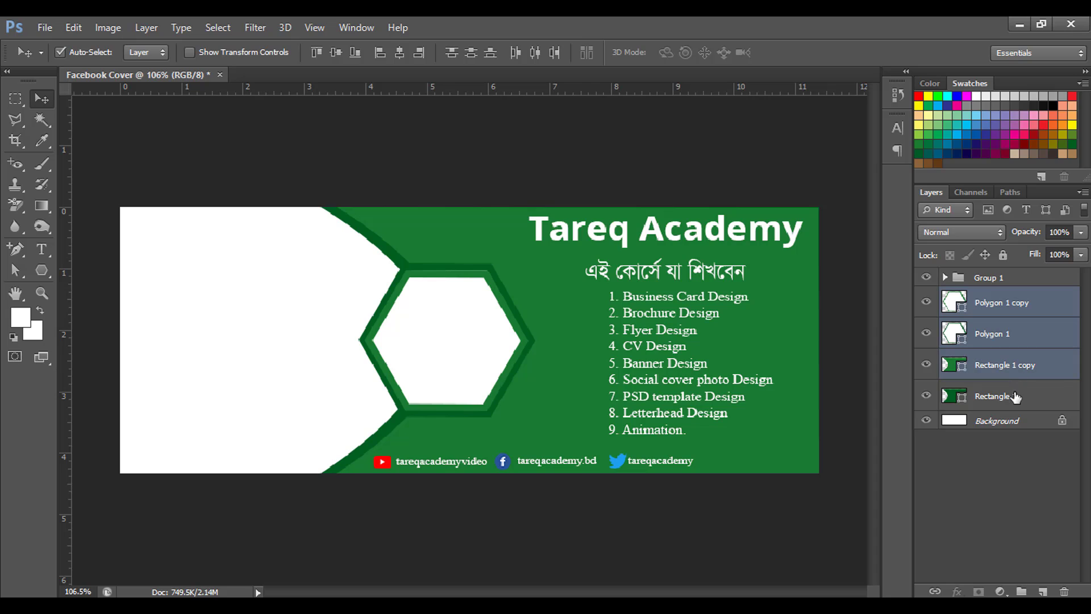
left_click(1016, 441)
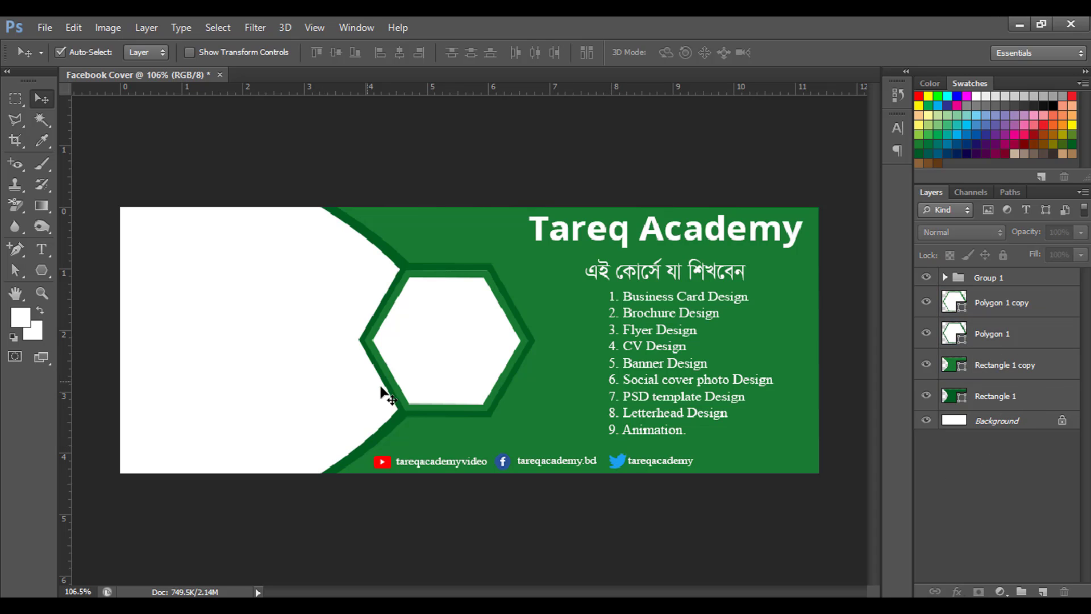
Duplicate the inner hexagon layer, Polygon 1 copy
left_click(436, 328)
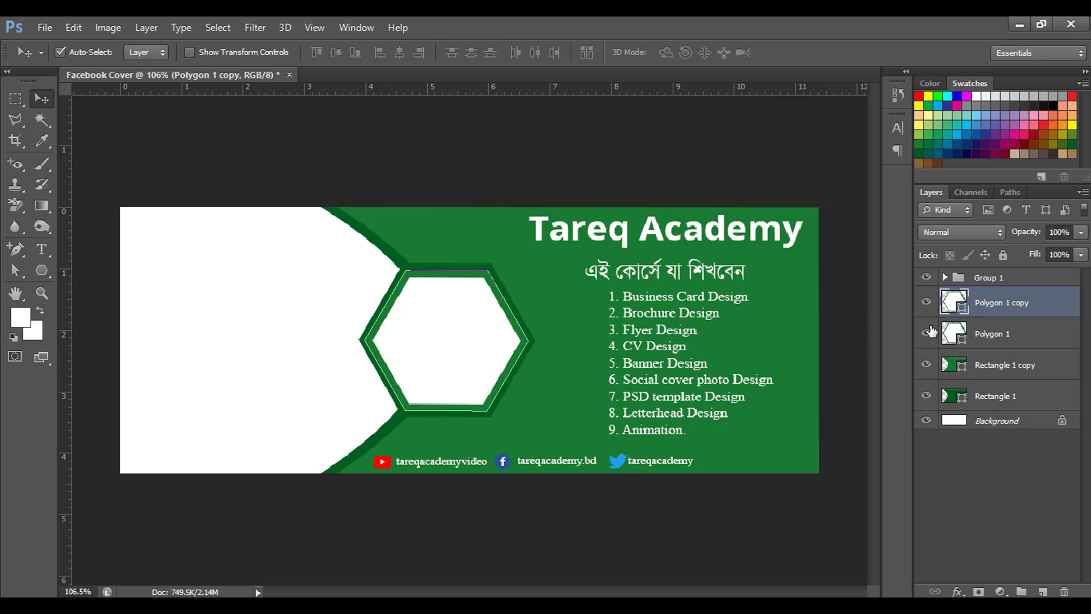
left_click(977, 334)
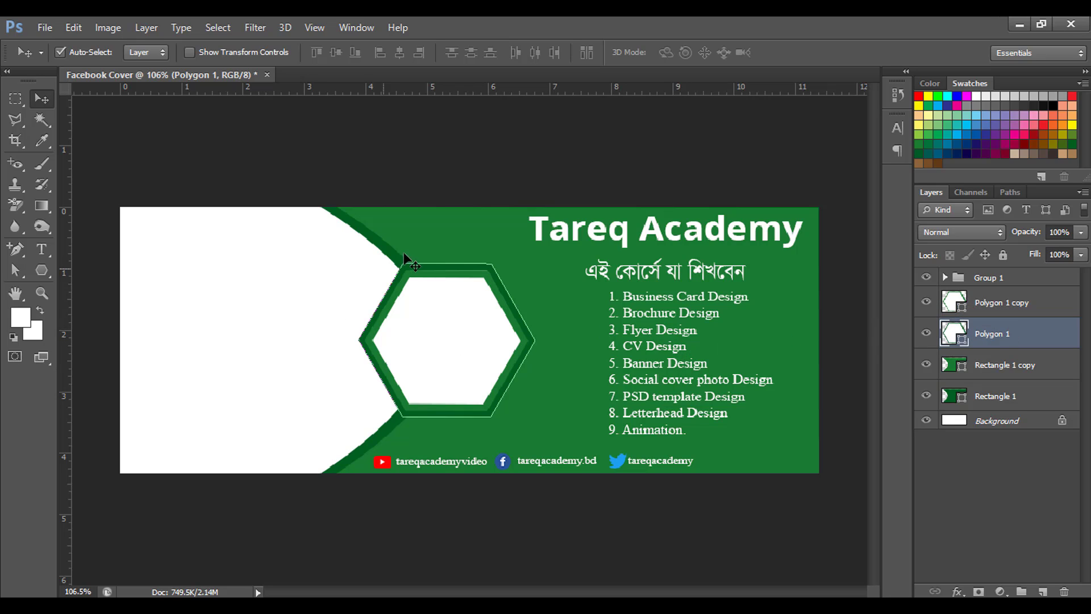
left_click(996, 312)
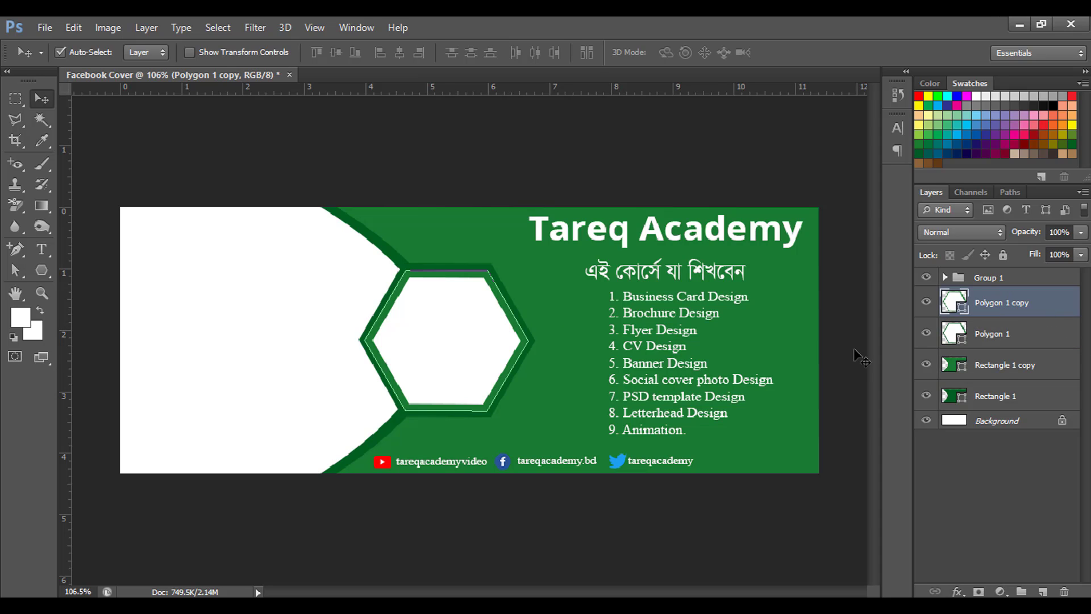
key("ctrl+j")
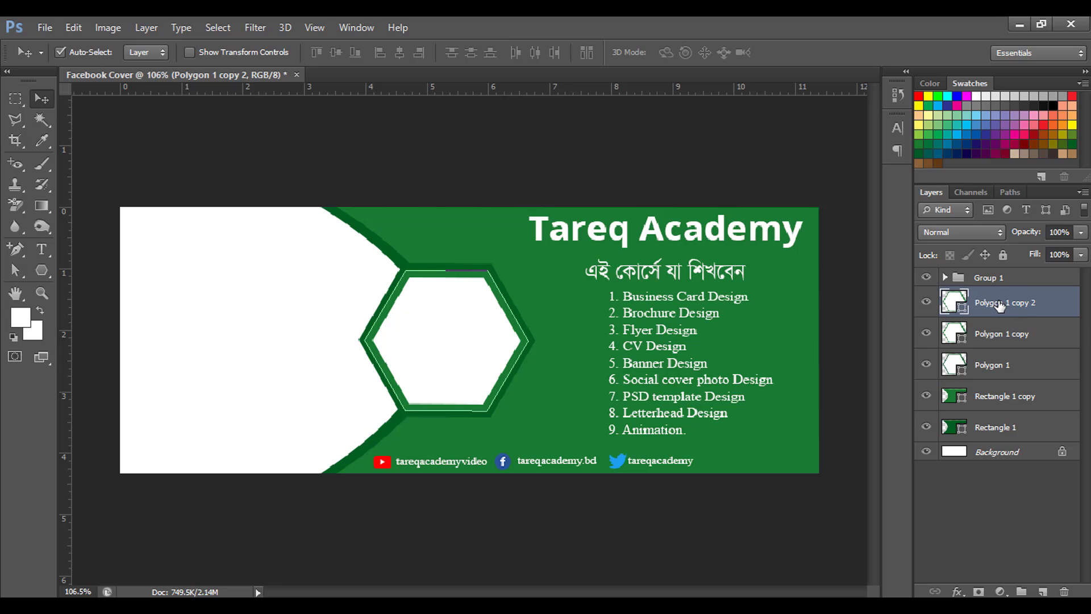
Remove the stroke from the duplicated hexagon, leaving only its white fill
left_click(41, 270)
left_click(145, 52)
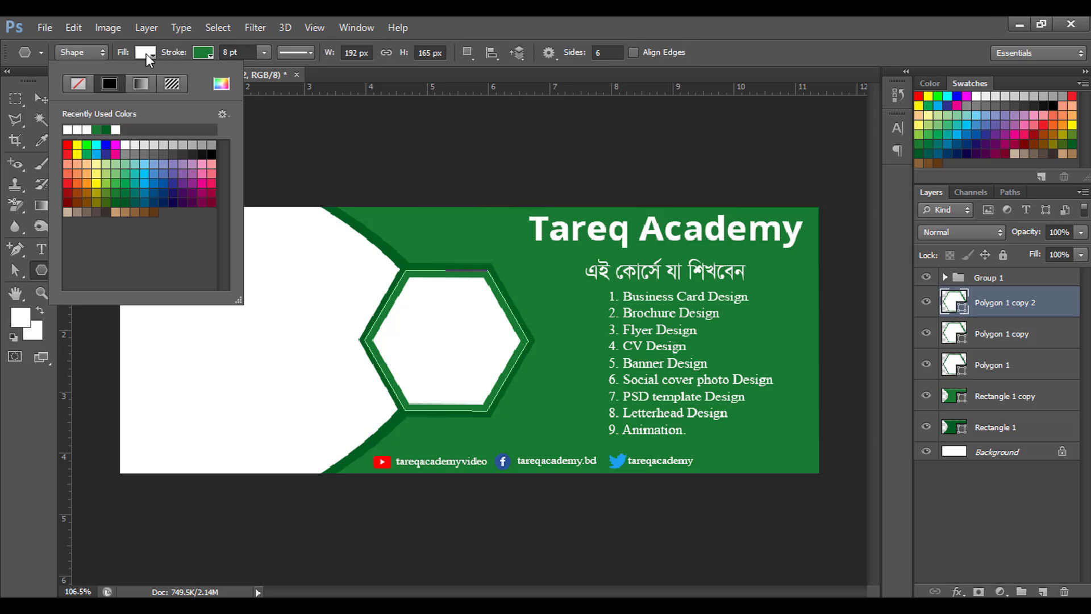
left_click(205, 53)
left_click(205, 52)
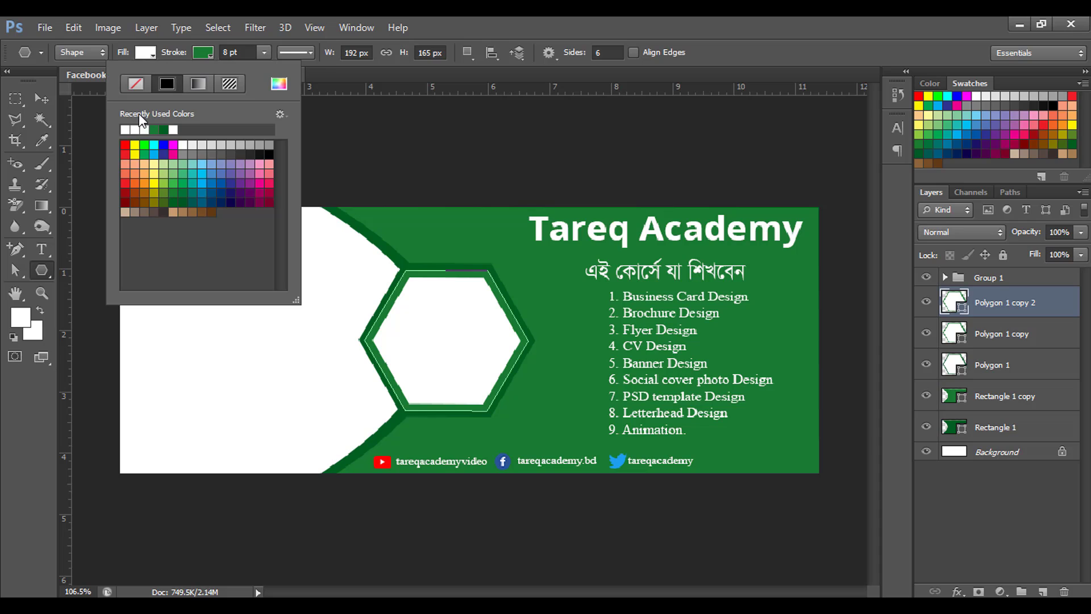
left_click(137, 81)
left_click(204, 52)
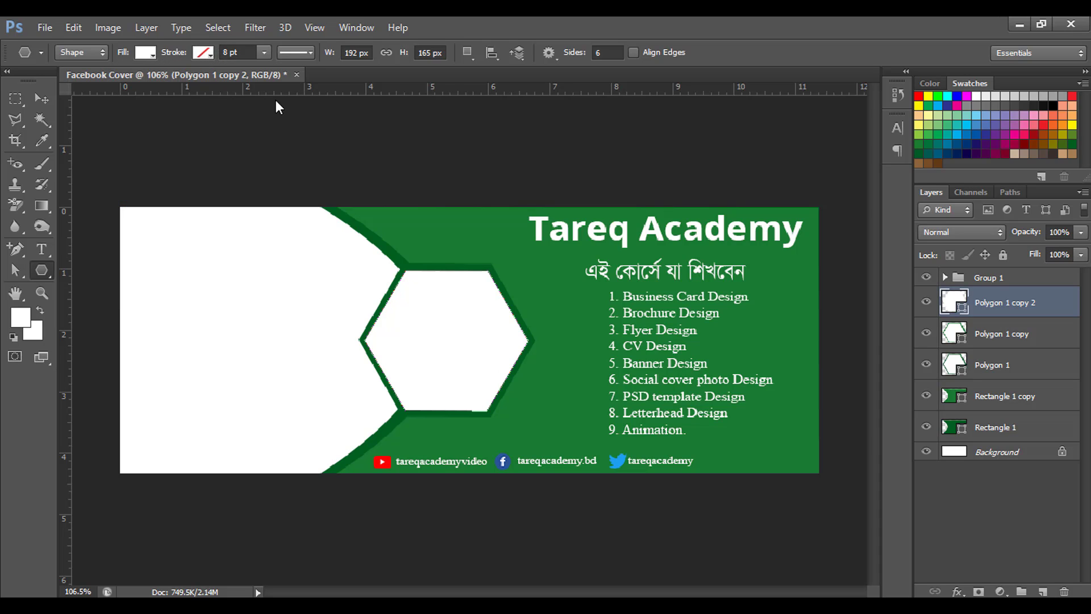
Scale the duplicated hexagon down to about 173 × 149 px so it fits the white area inside the green outlines
key("ctrl+t")
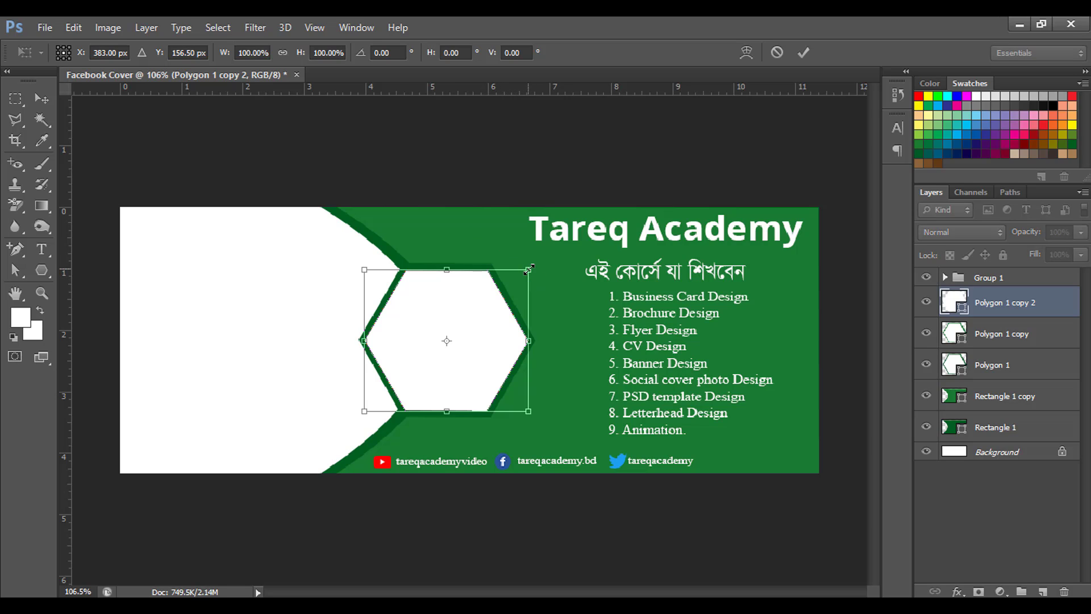
left_click_drag(529, 268, 519, 278)
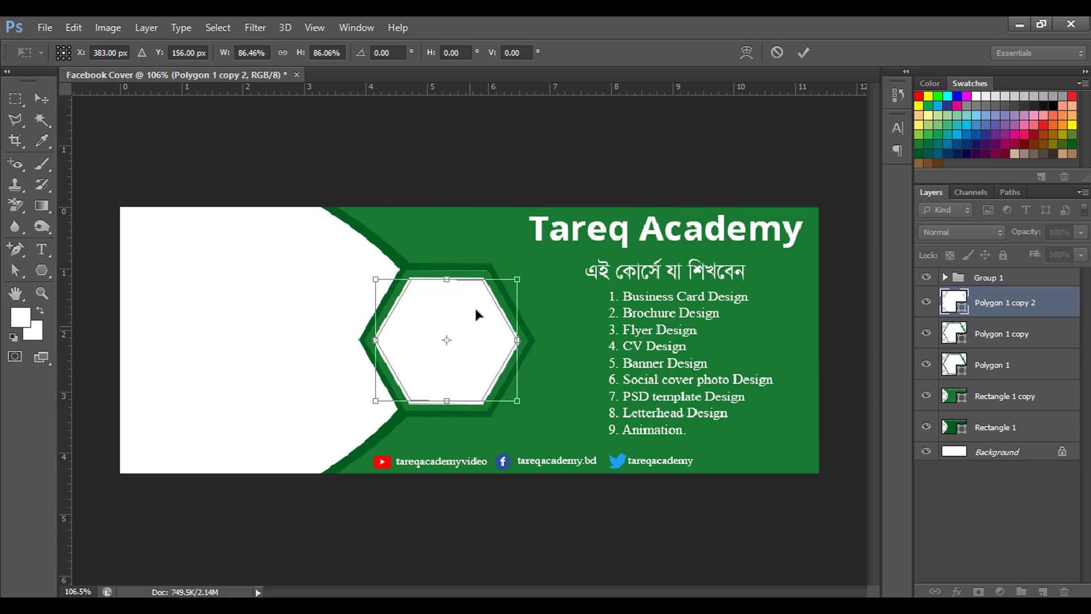
scroll(609, 330, "up", 4)
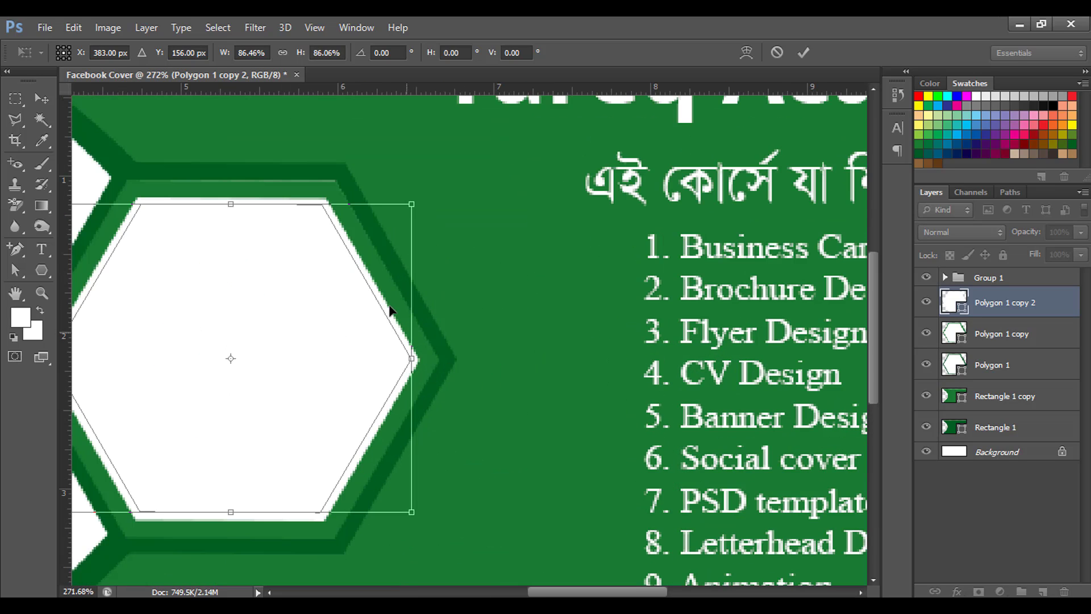
key("space")
left_click_drag(343, 370, 547, 372)
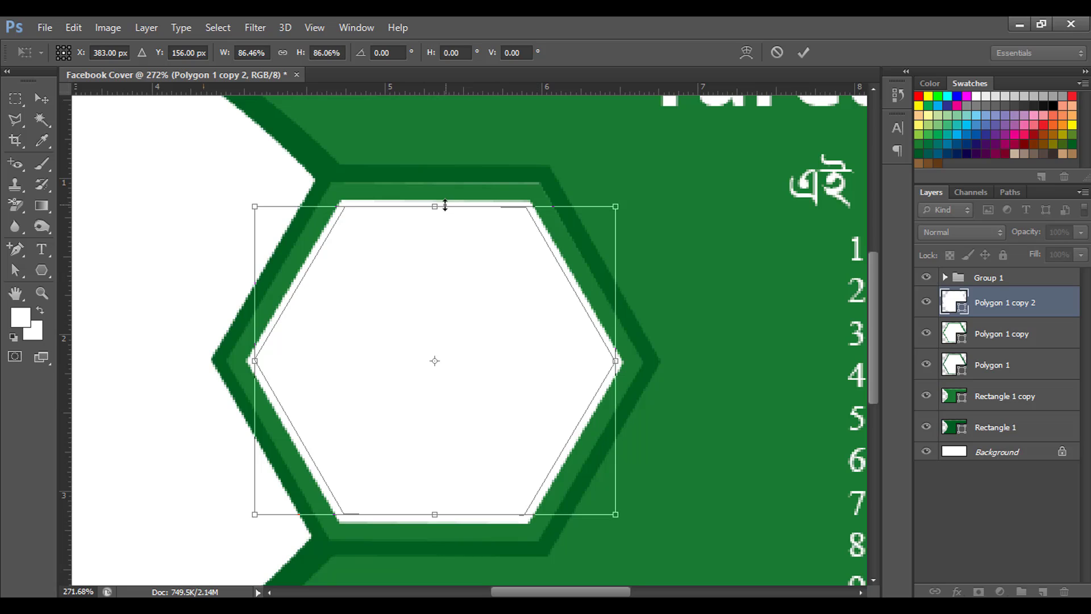
left_click_drag(433, 208, 433, 200)
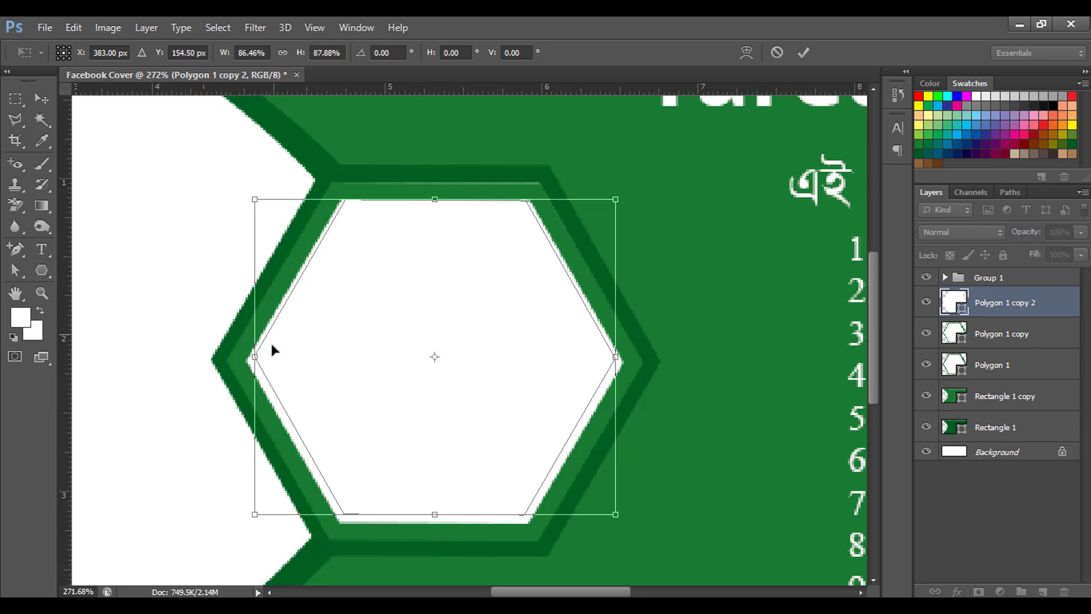
left_click_drag(436, 517, 436, 522)
left_click_drag(616, 360, 624, 360)
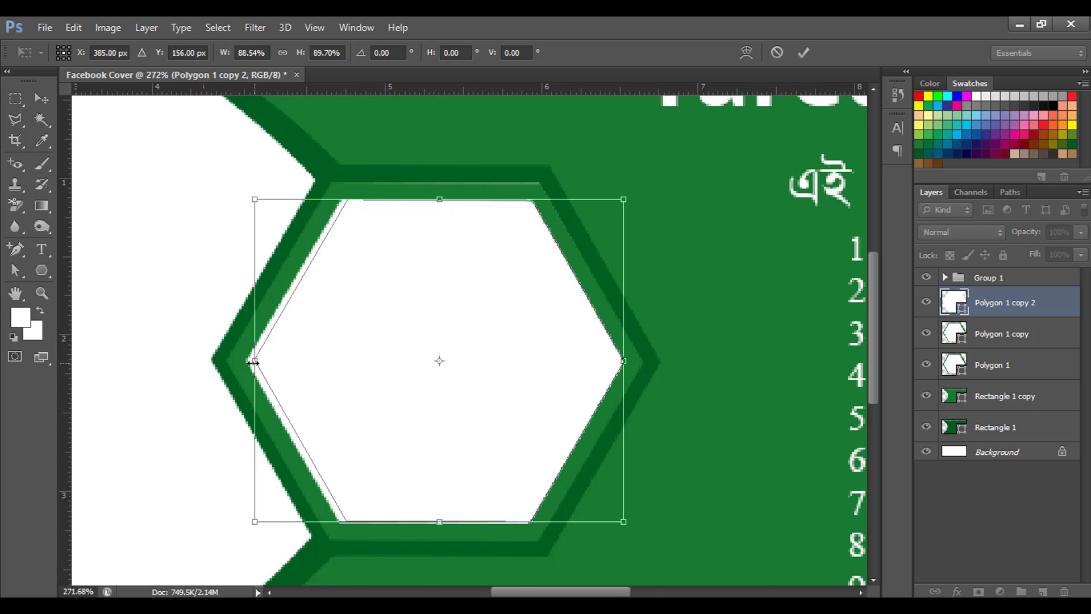
key("Return")
scroll(435, 483, "down", 3)
left_click_drag(618, 460, 614, 414)
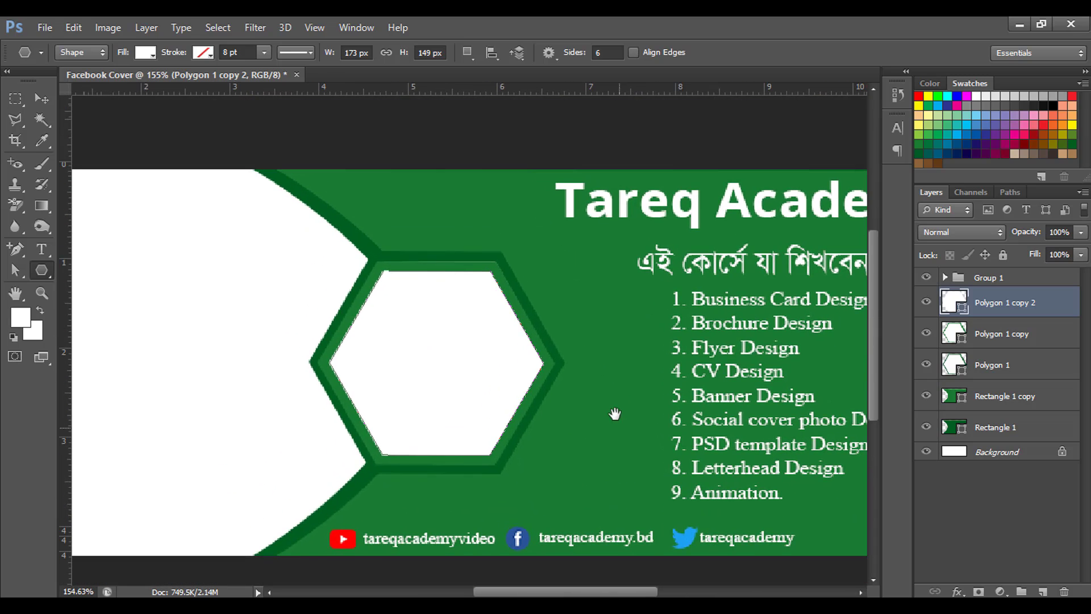
Rasterize the duplicated hexagon layer and convert it to a Smart Object
right_click(975, 308)
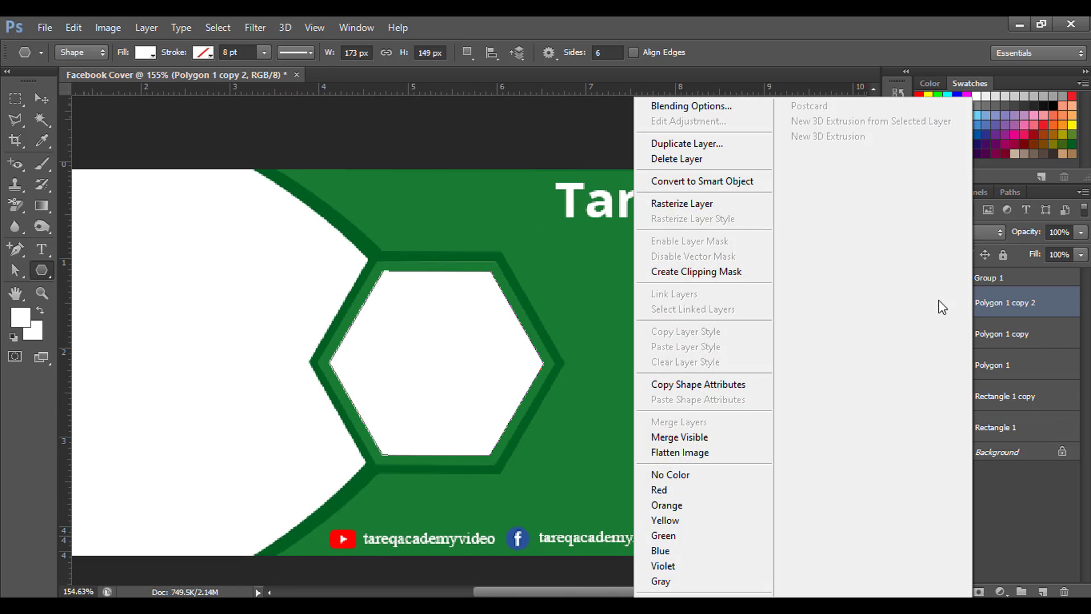
left_click(695, 205)
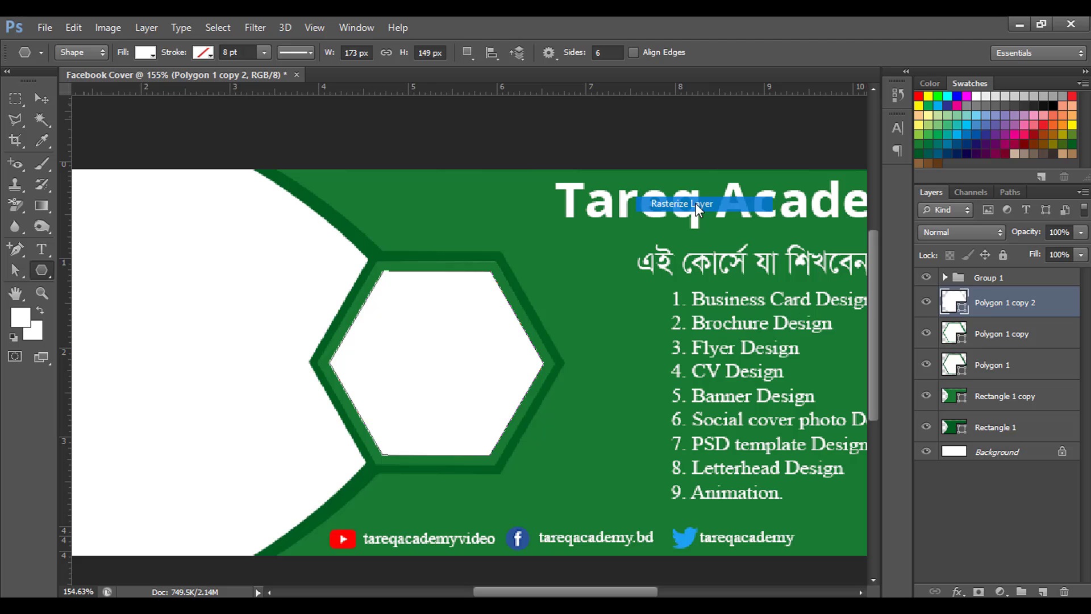
right_click(1004, 301)
left_click(752, 181)
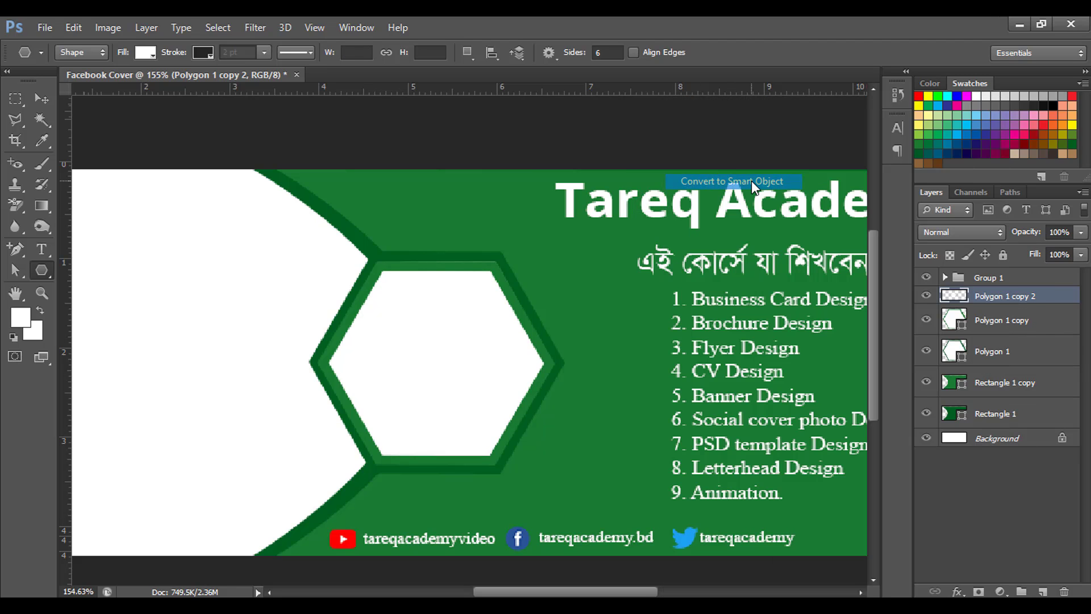
Open the hexagon Smart Object's contents and place the Tareq Academy logo from the Logo folder at its default size
double_click(950, 298)
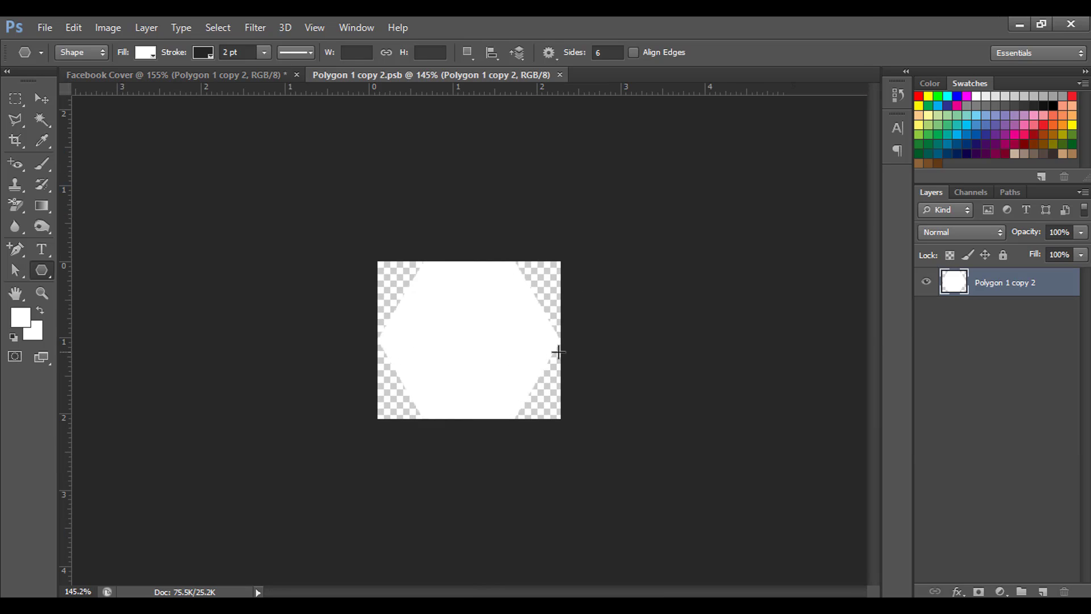
scroll(558, 352, "up", 1)
scroll(516, 348, "down", 2)
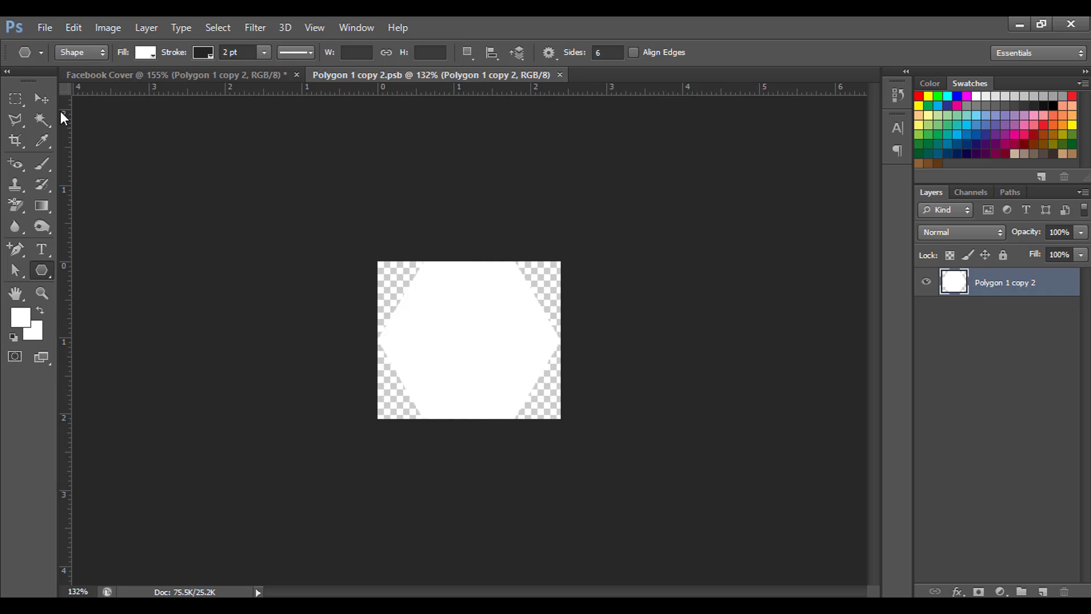
left_click(46, 27)
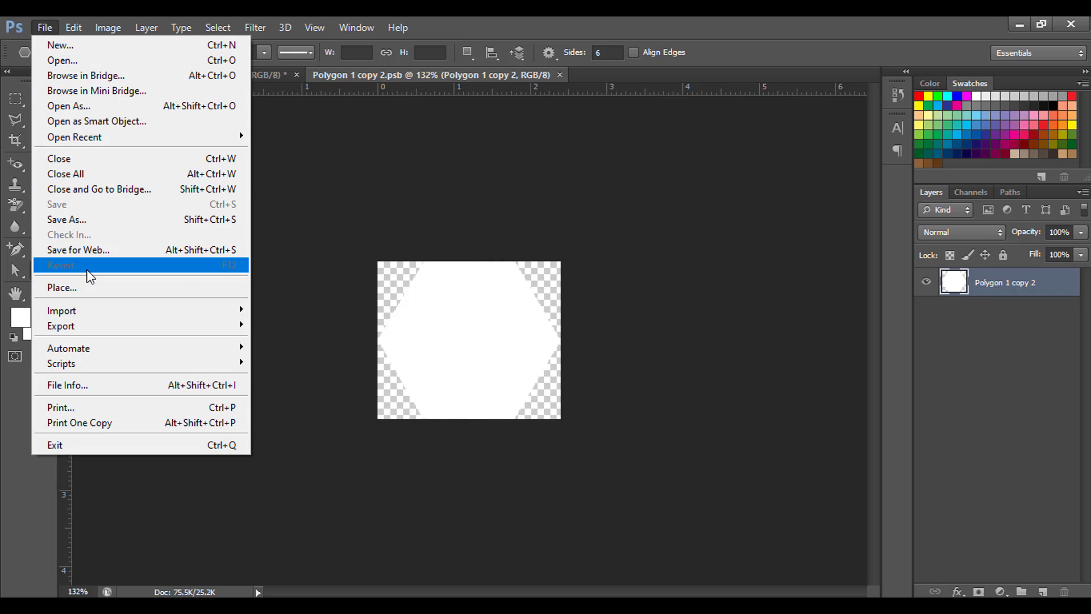
left_click(89, 289)
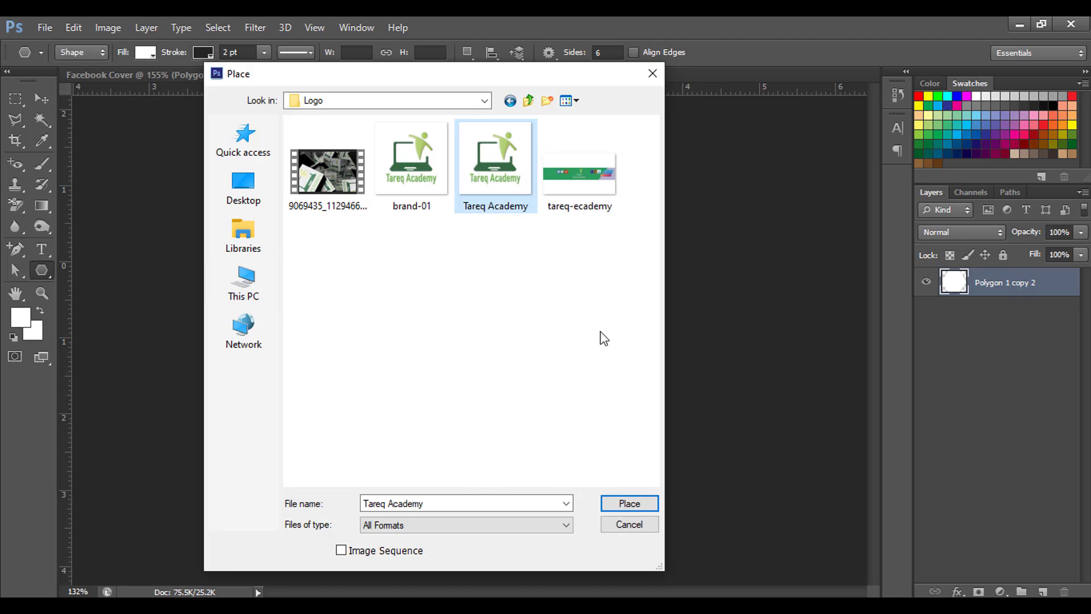
left_click(647, 502)
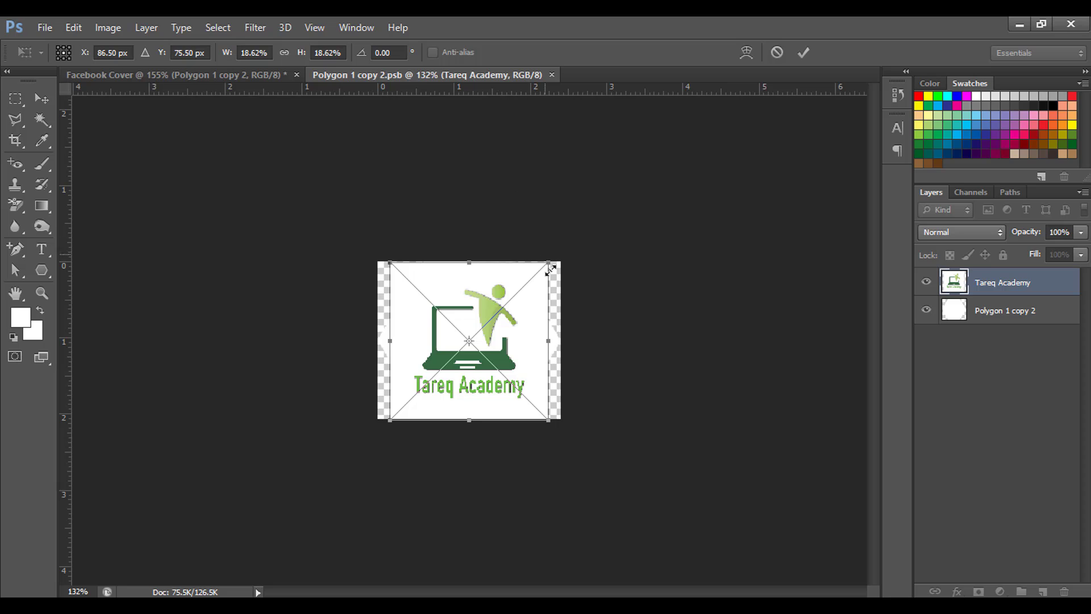
key("Return")
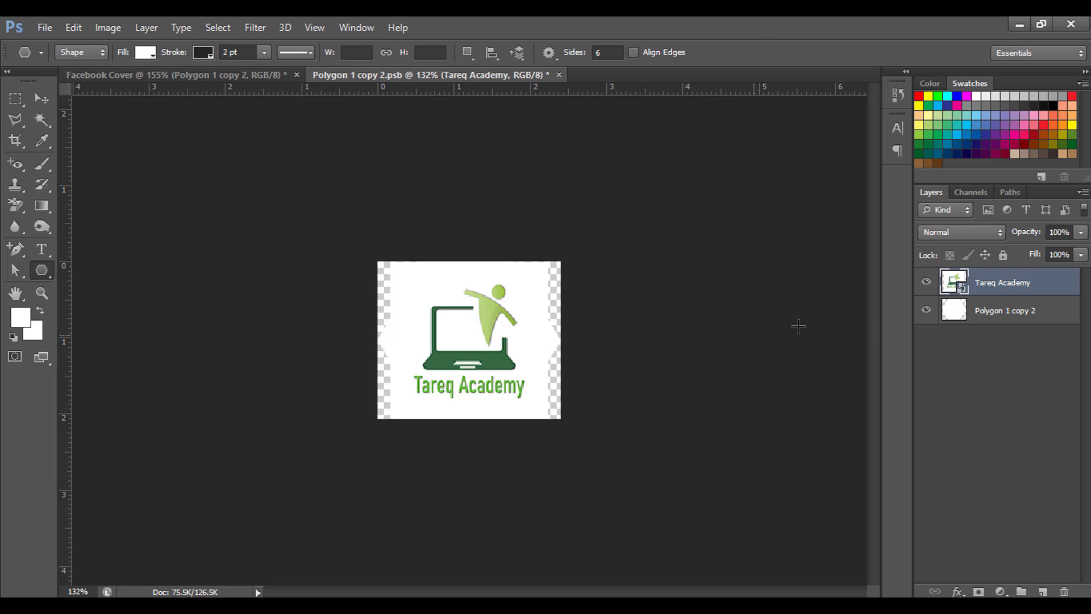
Clip the Tareq Academy logo to the hexagon layer, then save and close the Smart Object's contents
right_click(991, 290)
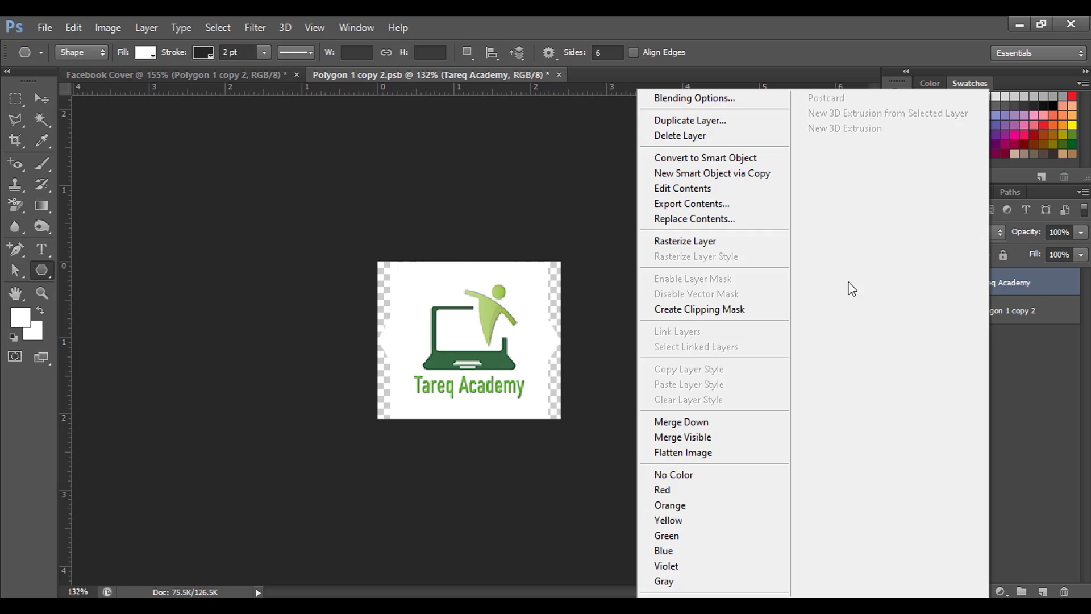
left_click(725, 316)
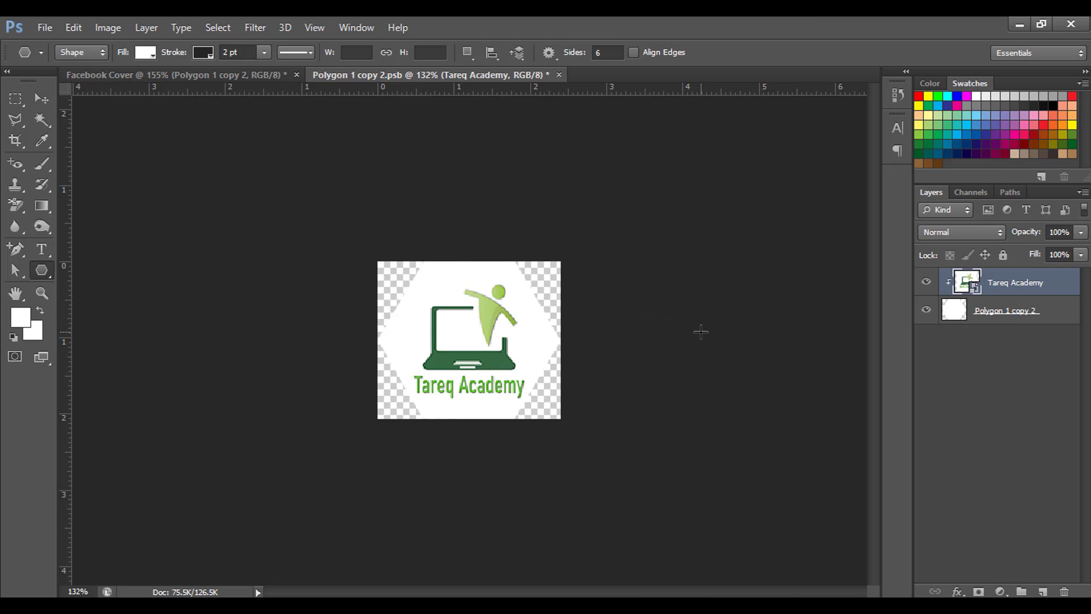
key("ctrl+s")
left_click(552, 74)
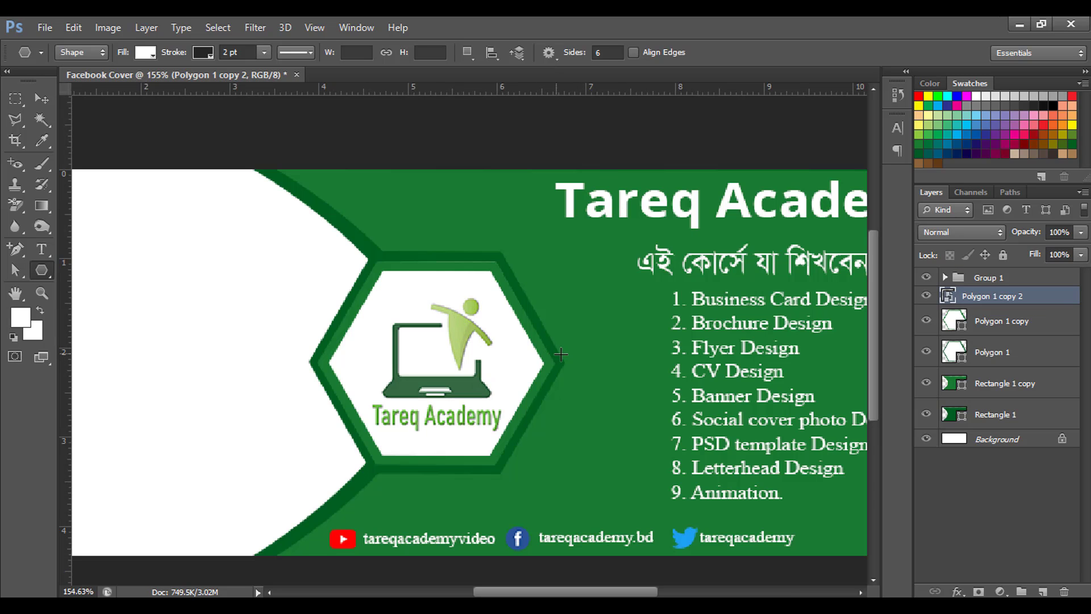
key("ctrl+0")
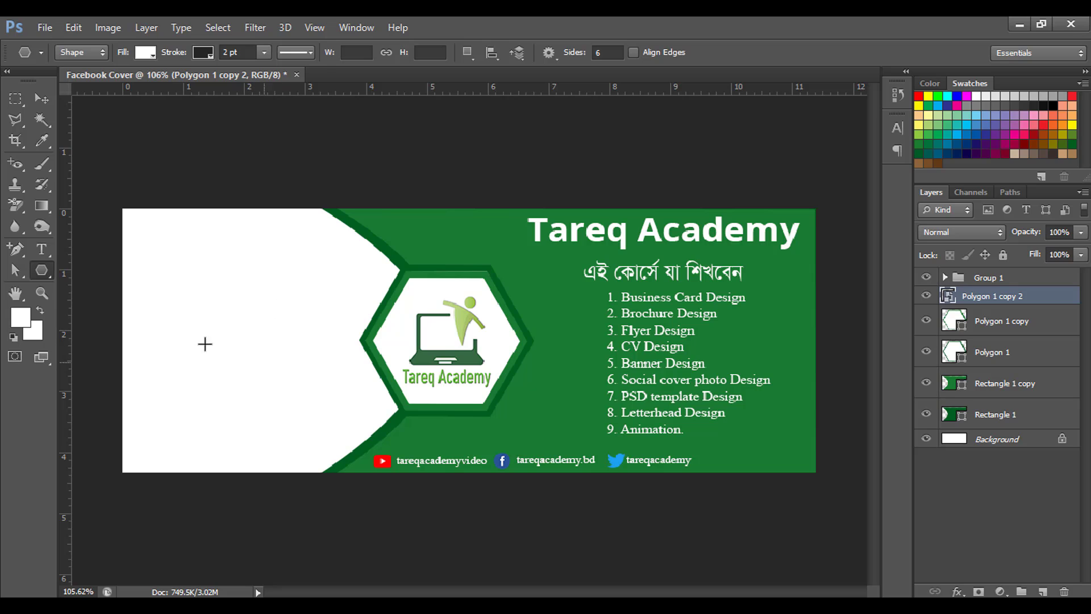
Draw a white rectangle over the left half of the cover and resize it to 419 × 312 px, flush with the canvas edges
right_click(43, 267)
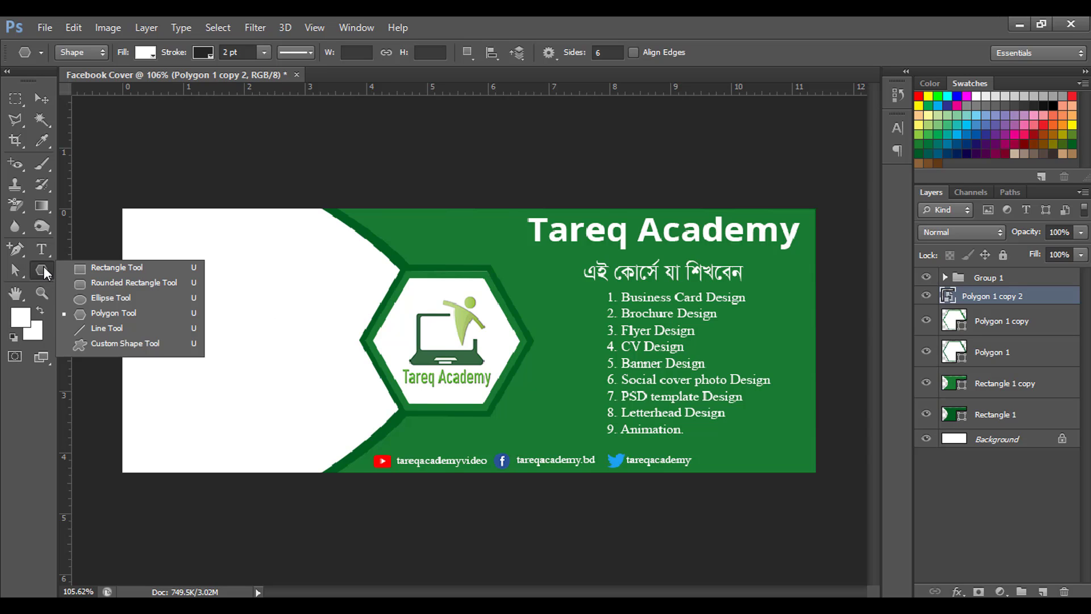
left_click(101, 268)
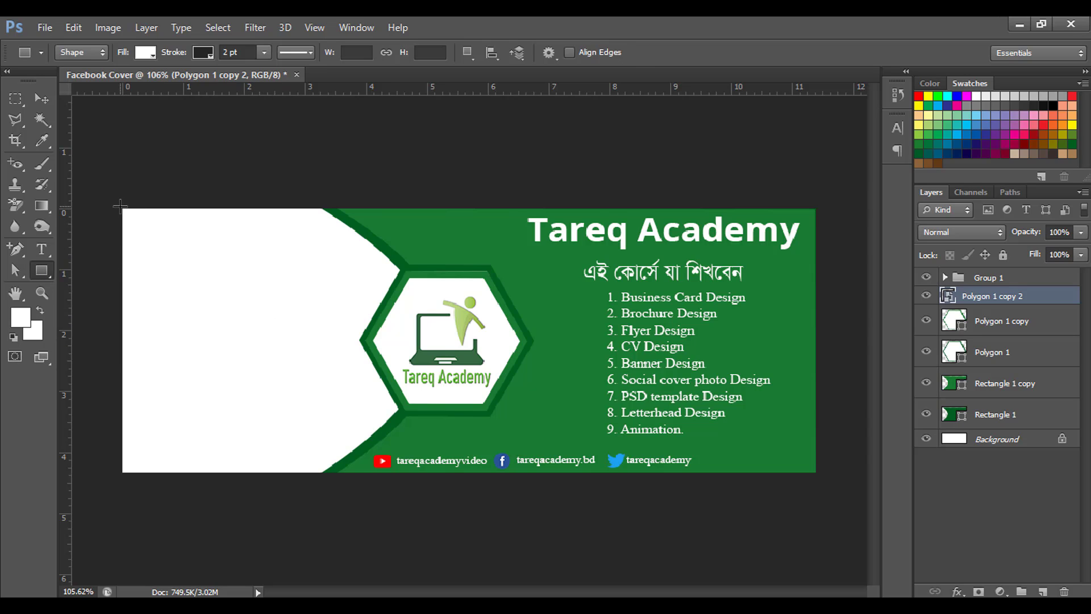
left_click_drag(121, 206, 476, 473)
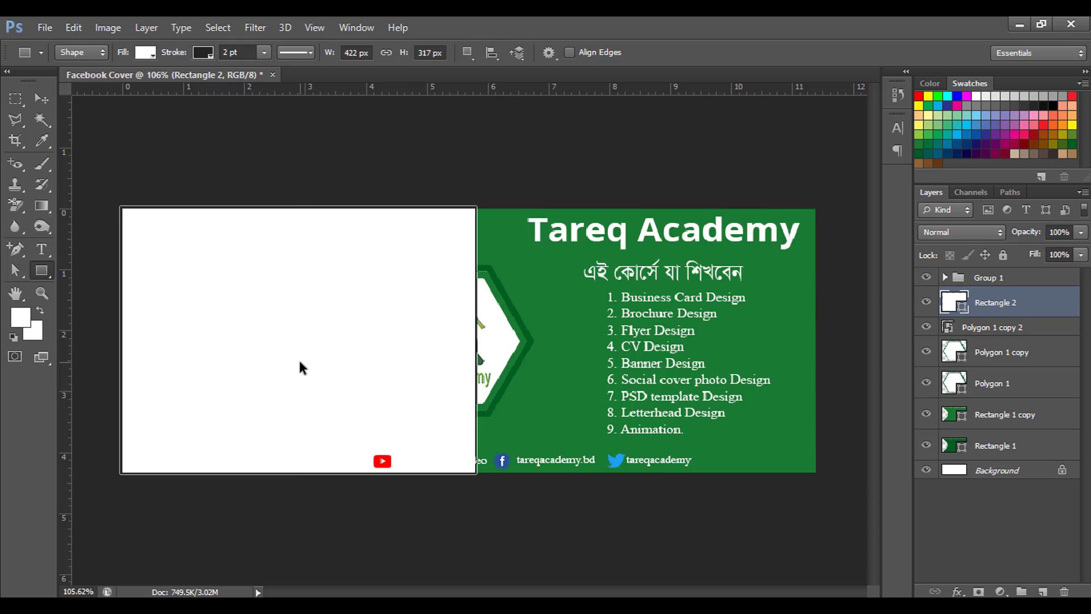
key("ctrl+t")
left_click_drag(298, 206, 298, 209)
left_click_drag(121, 340, 123, 341)
mouse_move(303, 477)
left_mouse_down()
mouse_move(300, 462)
mouse_move(299, 472)
left_mouse_up()
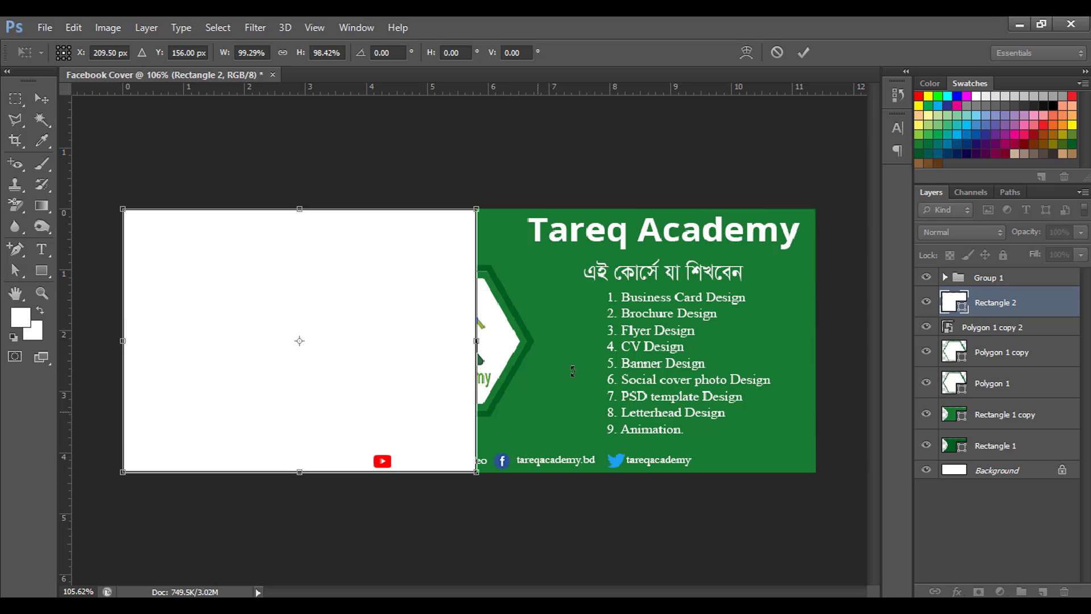
key("Return")
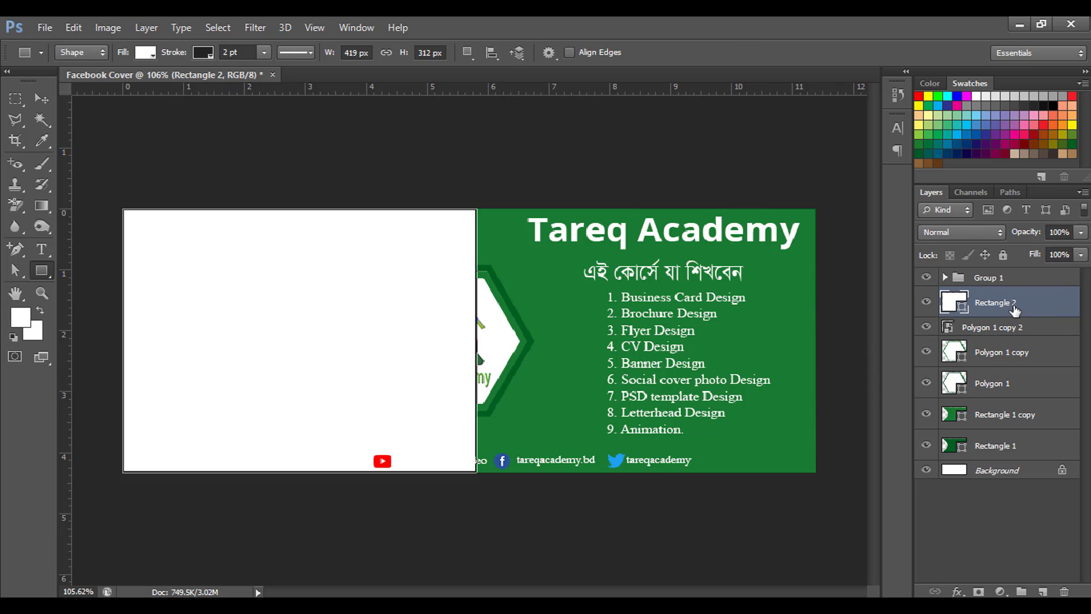
Move the Rectangle 2 layer directly above the Background layer and rasterize it
left_click_drag(1014, 310, 1007, 458)
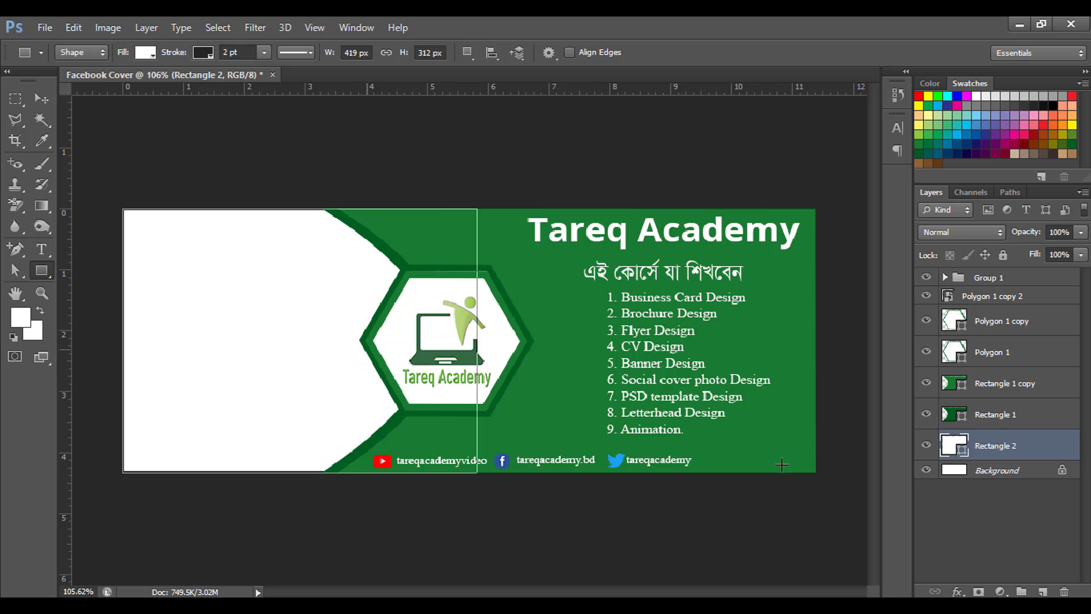
right_click(976, 450)
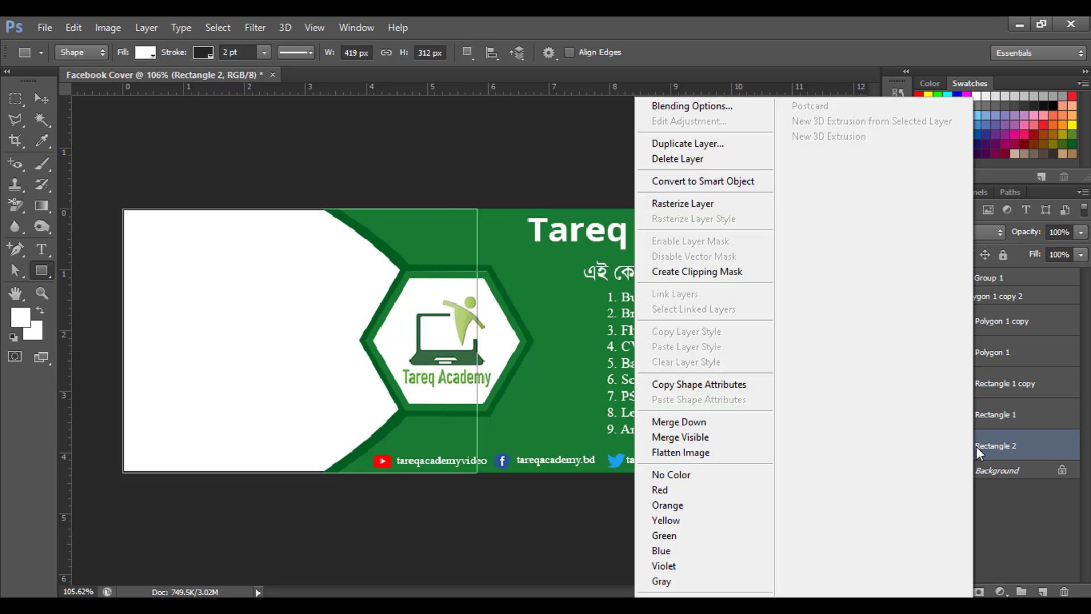
left_click(698, 205)
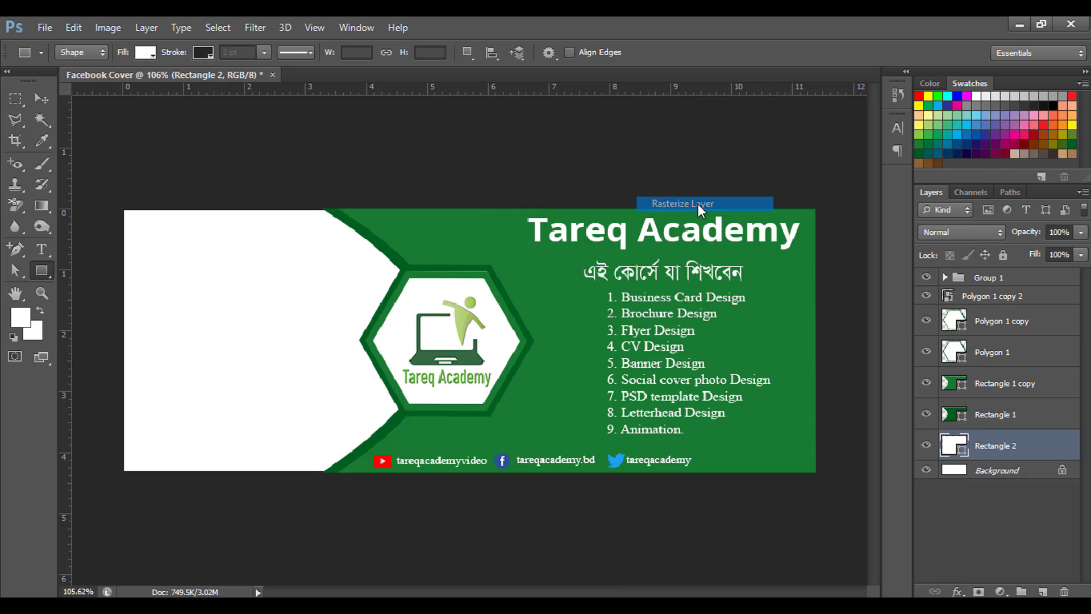
Convert the Rectangle 2 layer to a Smart Object and open its contents for editing
right_click(998, 441)
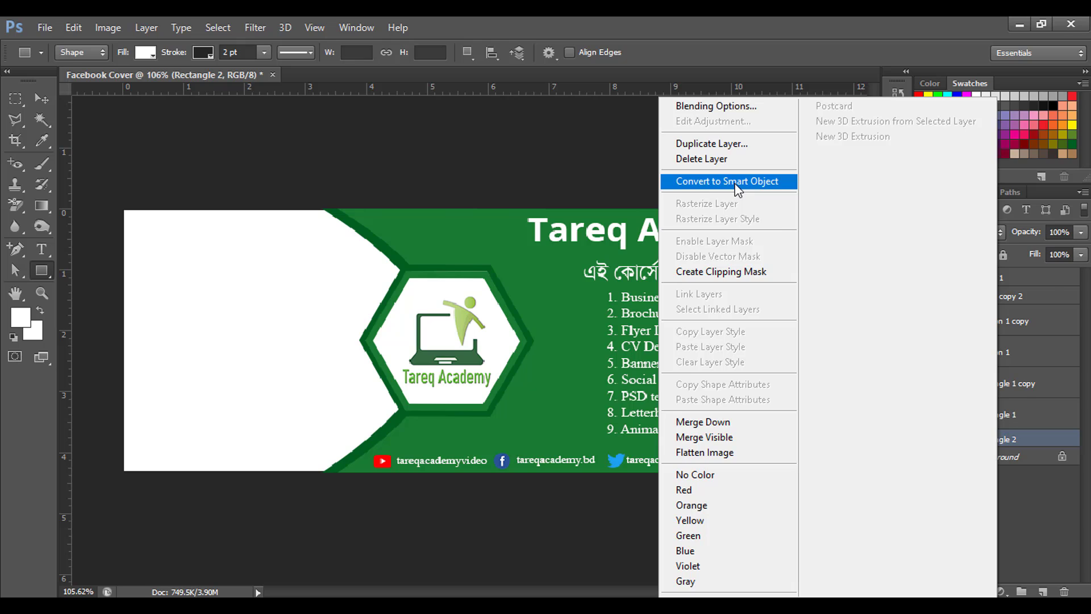
left_click(735, 182)
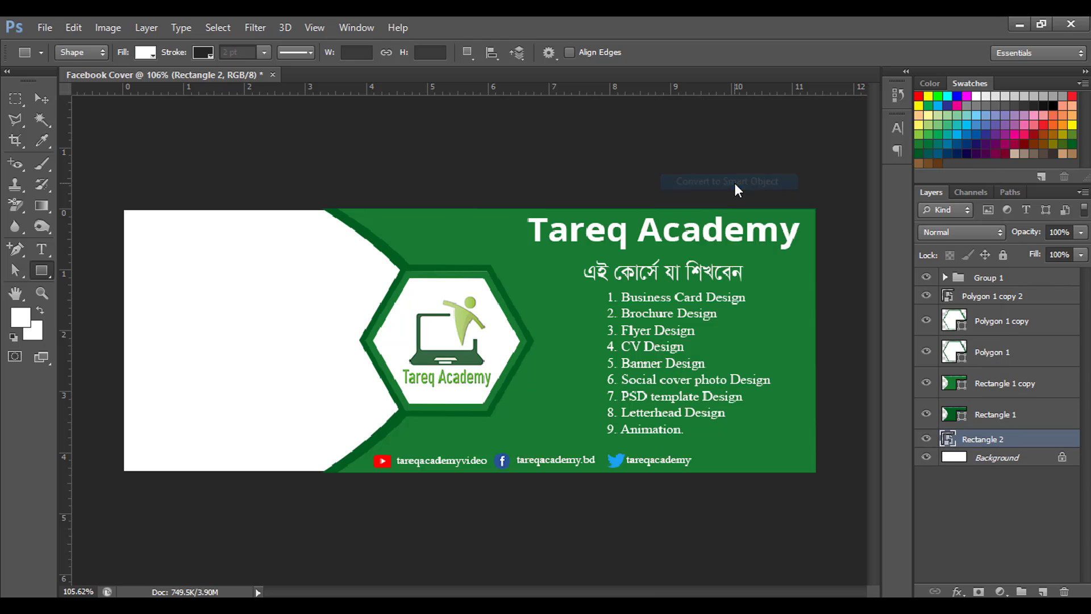
double_click(948, 440)
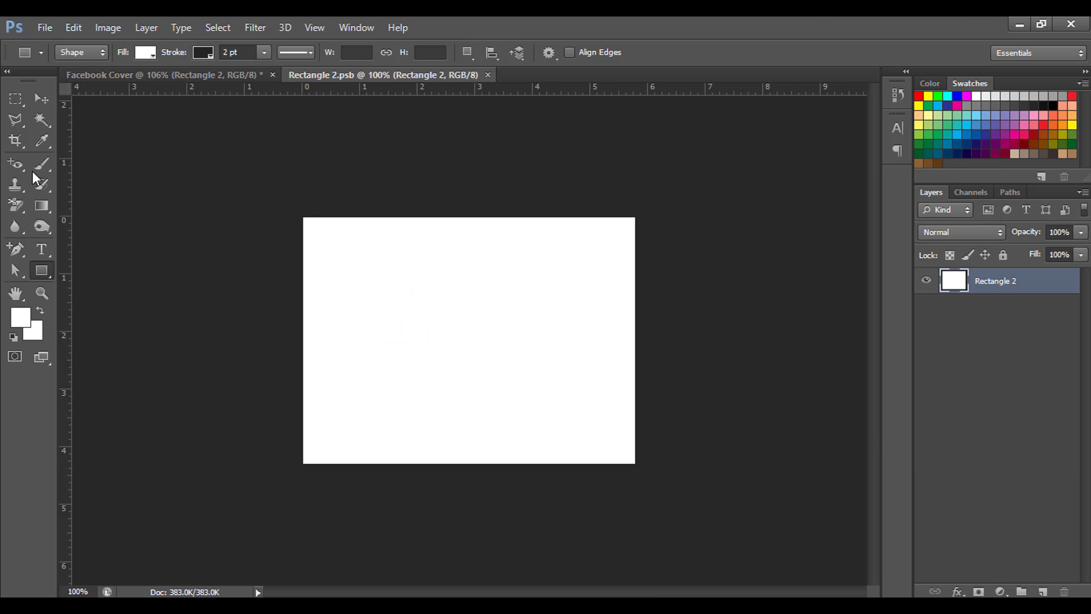
Place the laptop photo from the Desktop folder into the Rectangle 2 Smart Object's contents
left_click(46, 29)
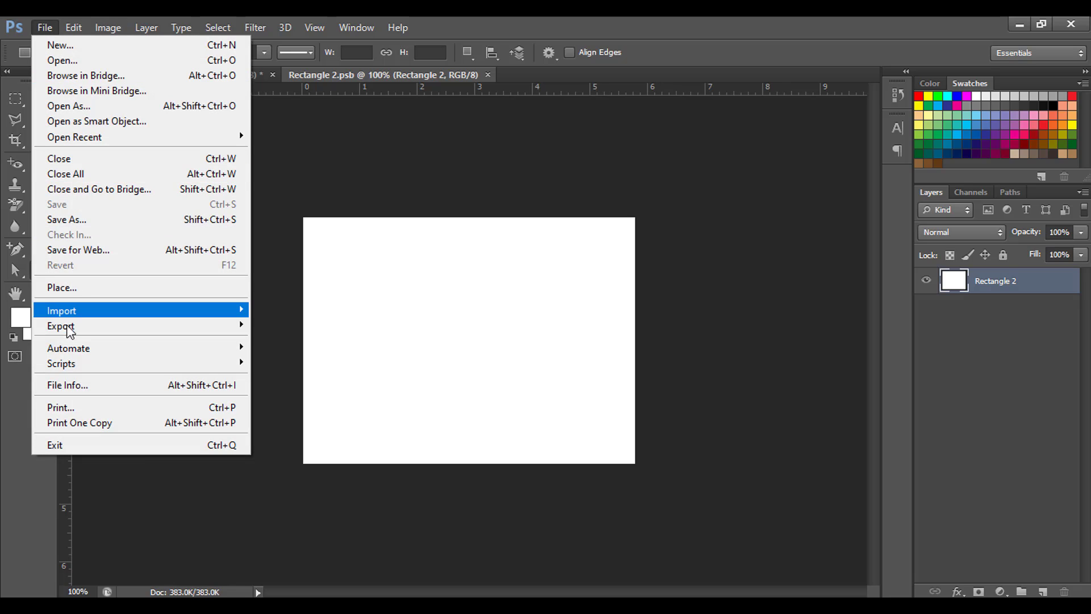
left_click(112, 288)
left_click_drag(657, 339, 659, 422)
left_click(615, 381)
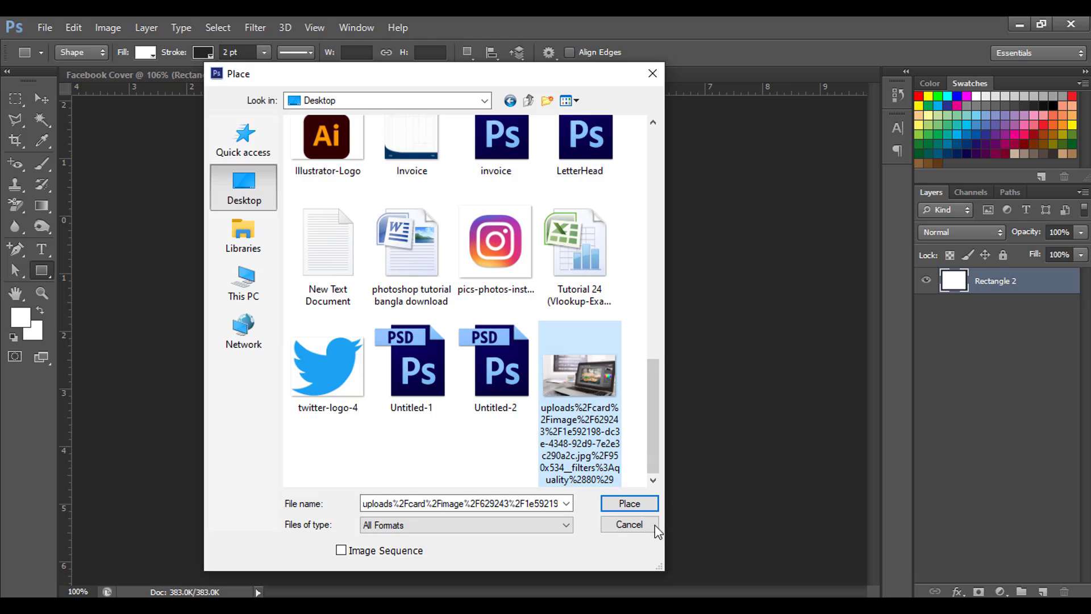
left_click(629, 504)
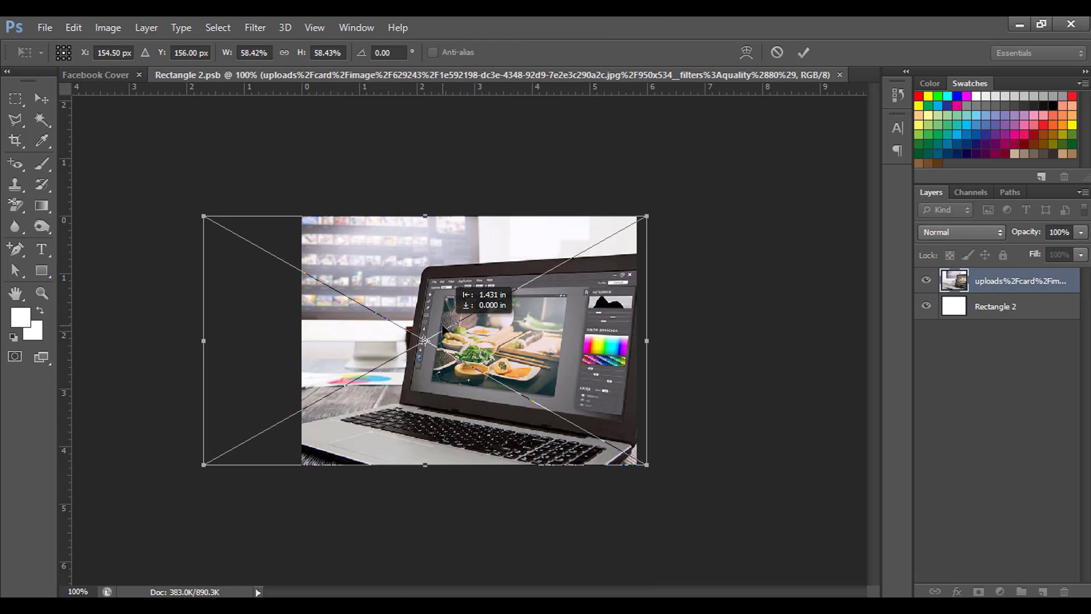
Move the laptop photo horizontally to X 149.50 px at its placed size, then save and close the Smart Object's contents
left_click_drag(442, 325, 439, 328)
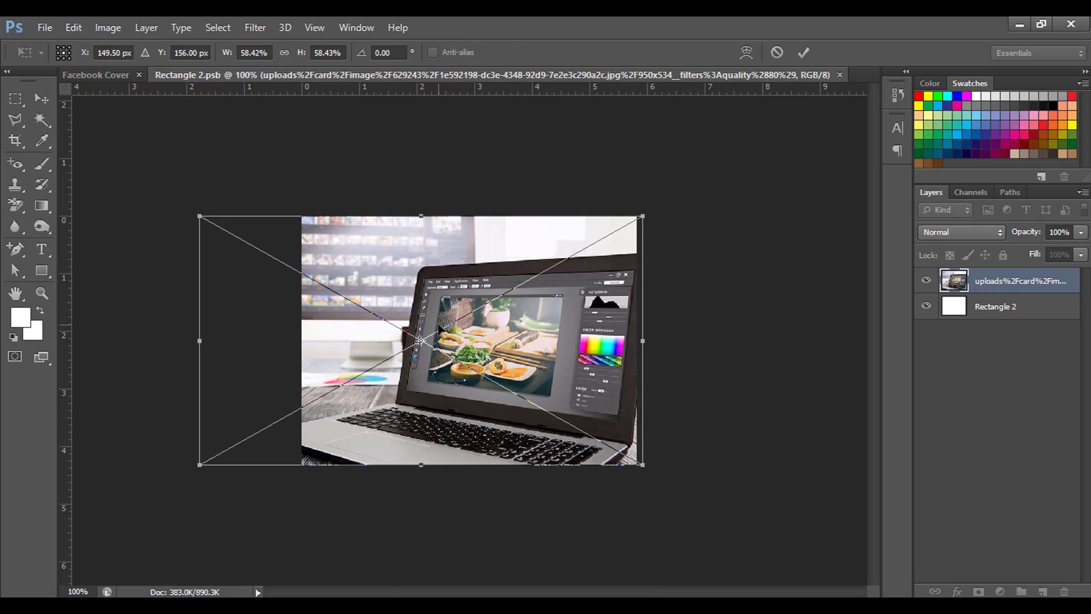
key("Return")
key("u")
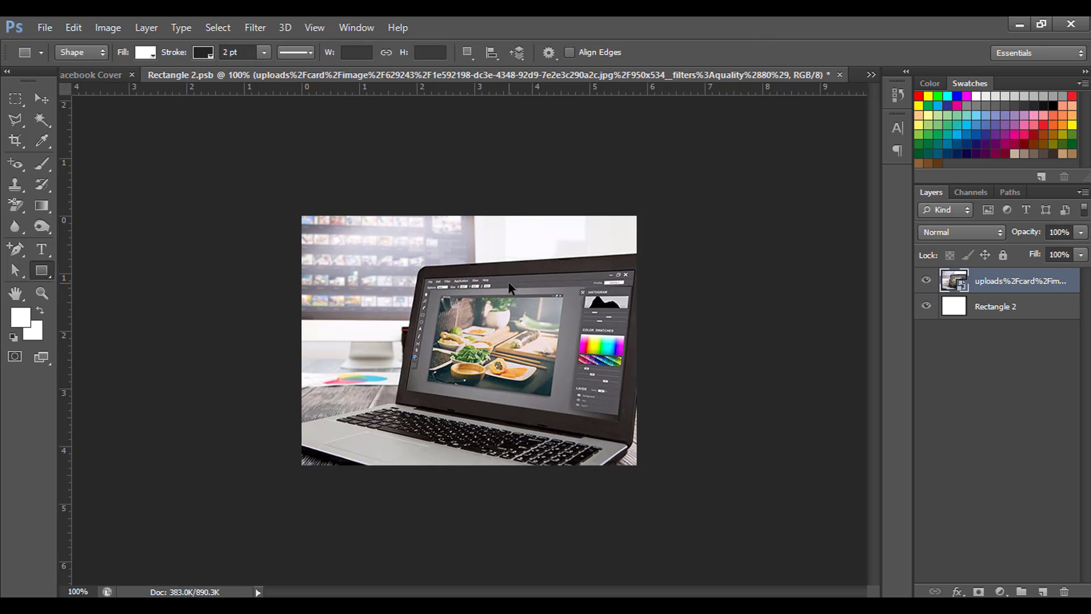
key("ctrl+s")
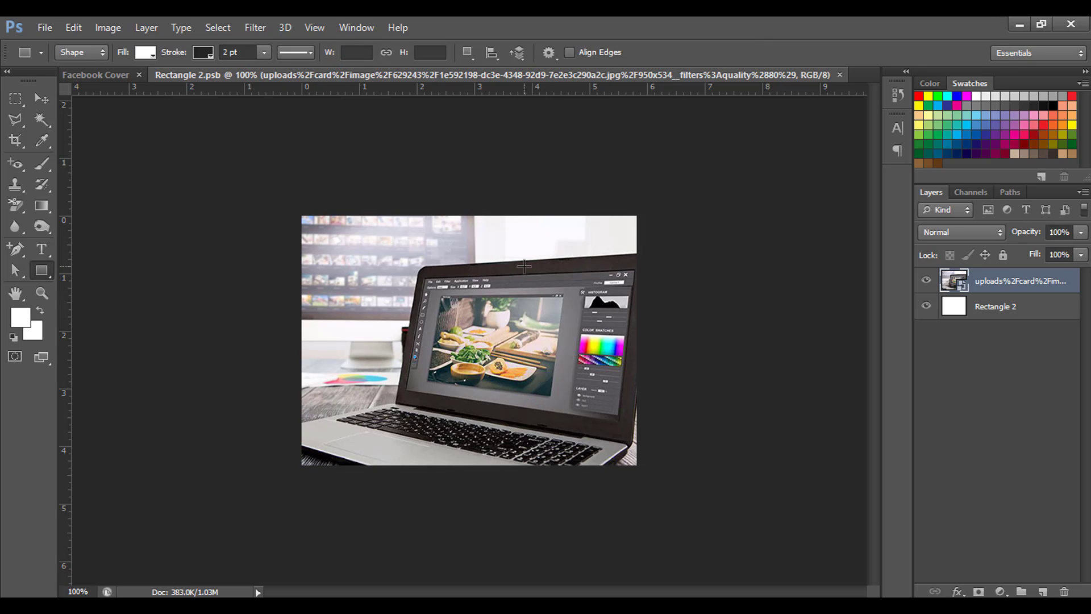
left_click(839, 75)
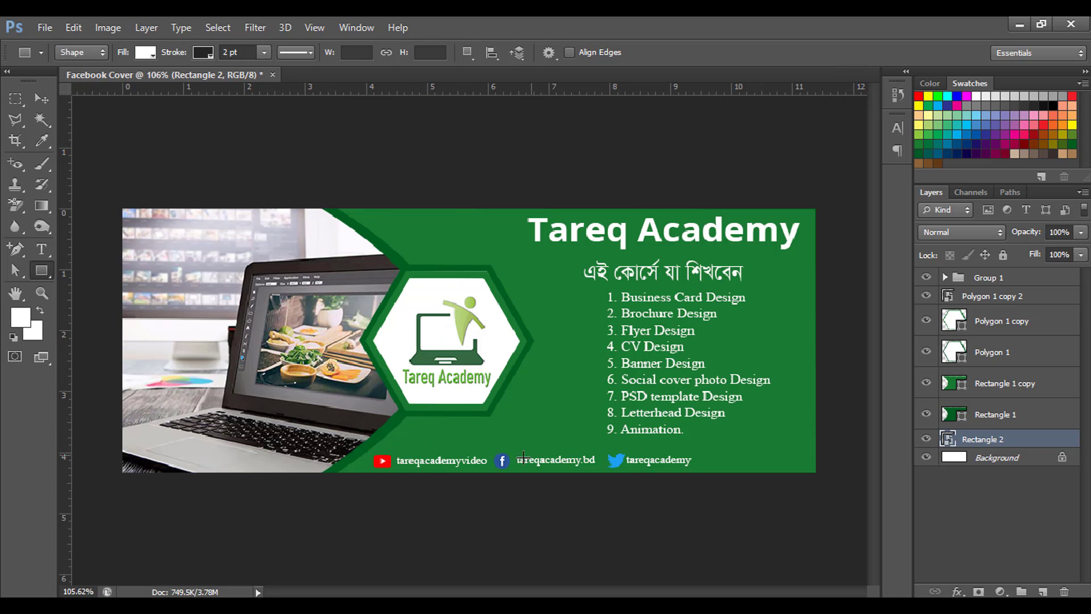
scroll(516, 433, "down", 2)
scroll(516, 433, "up", 2)
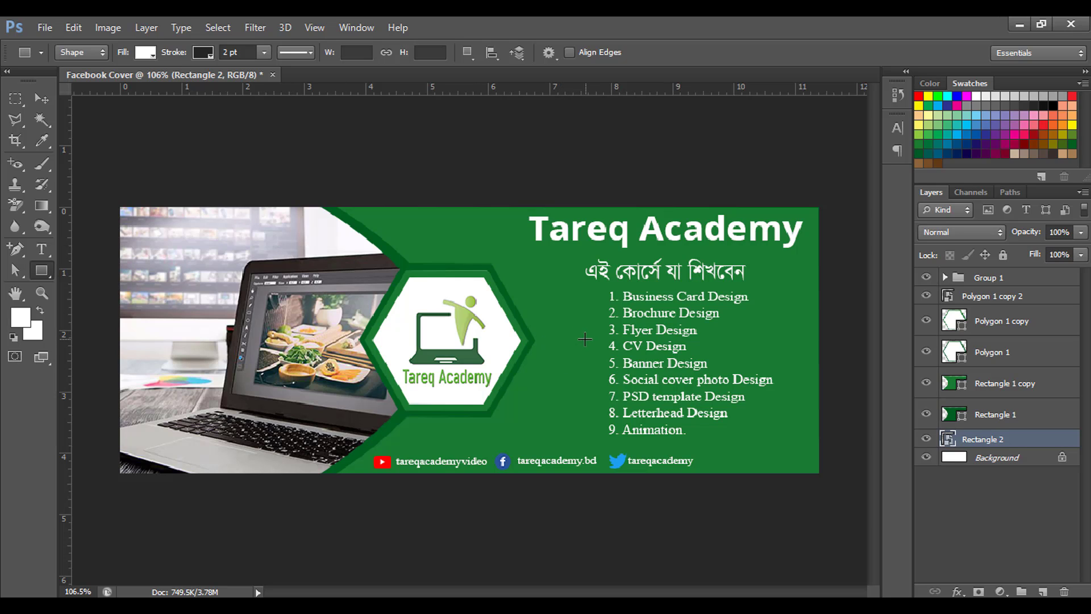
key("v")
left_click(577, 321)
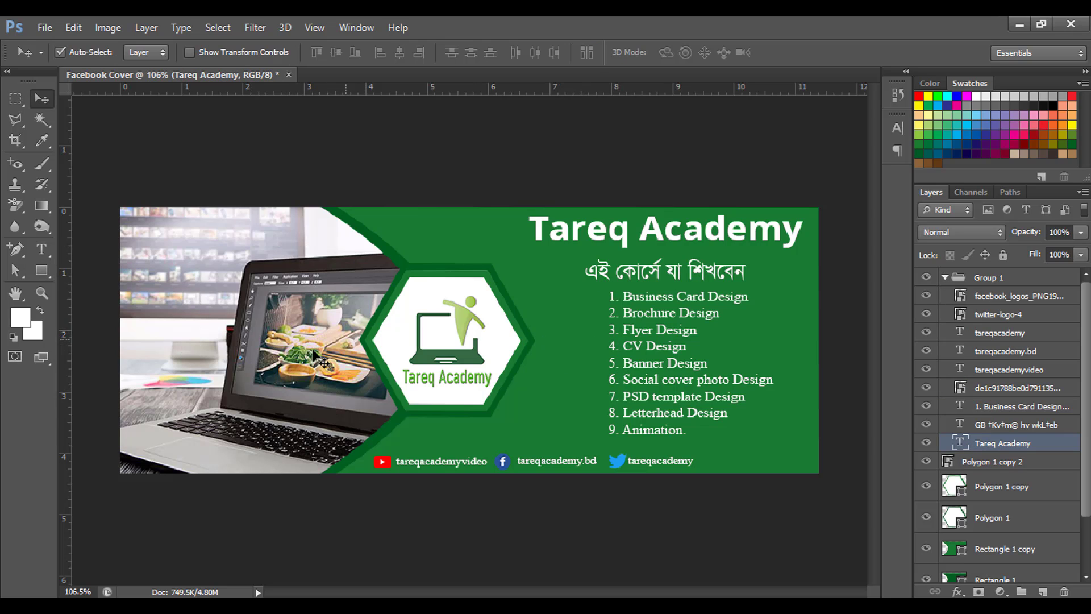
scroll(691, 424, "down", 2)
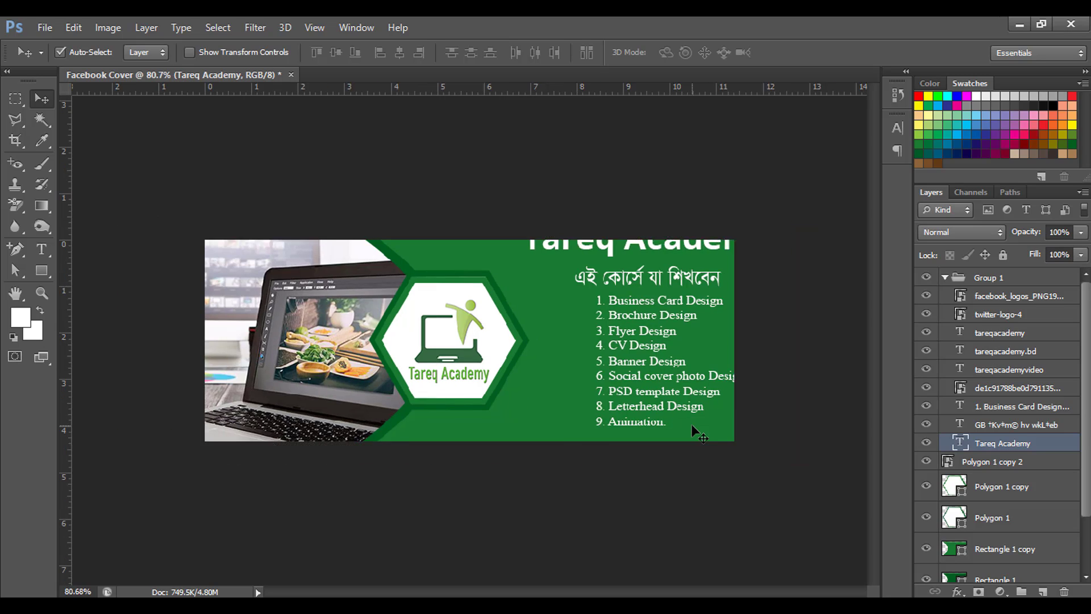